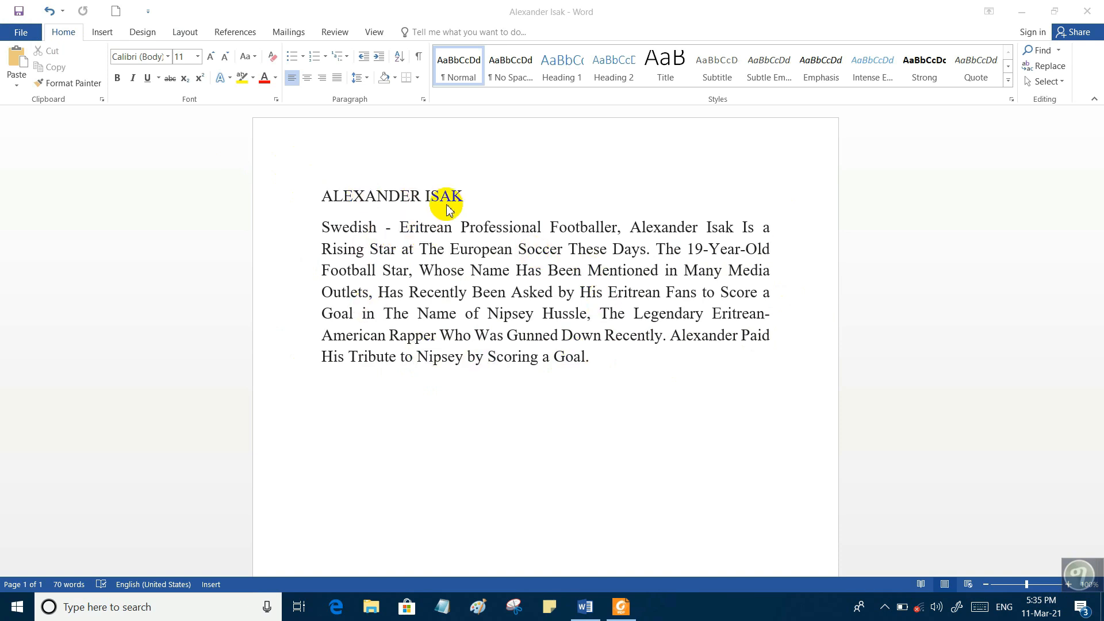
# Change the font color of the whole title line "ALEXANDER ISAK" to standard Blue
pyautogui.click(334, 196)
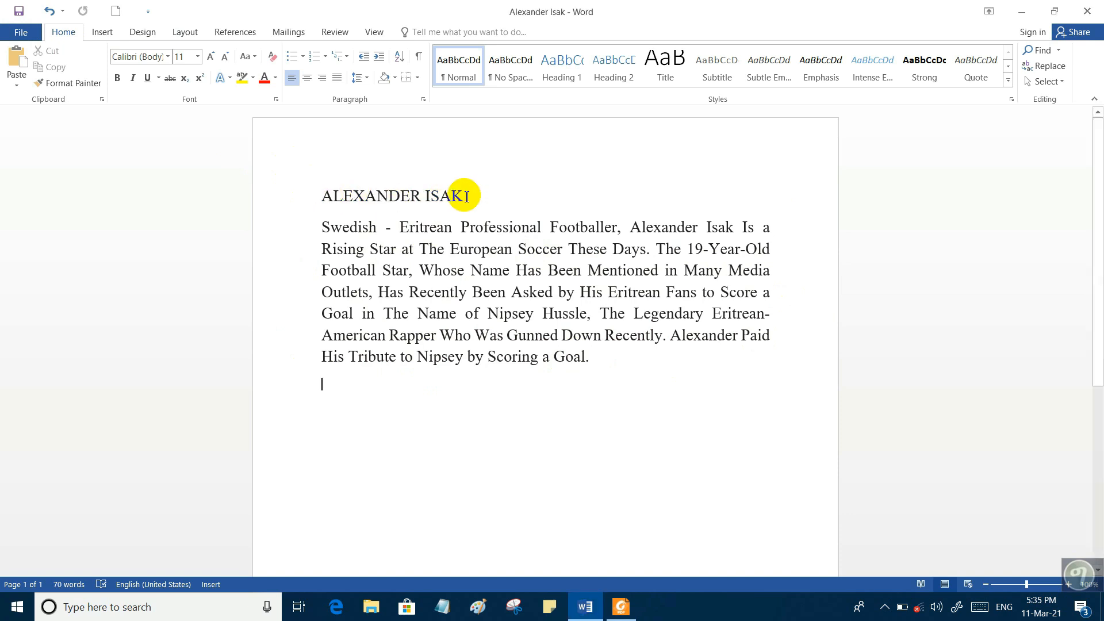
pyautogui.moveTo(466, 197); pyautogui.dragTo(348, 197)
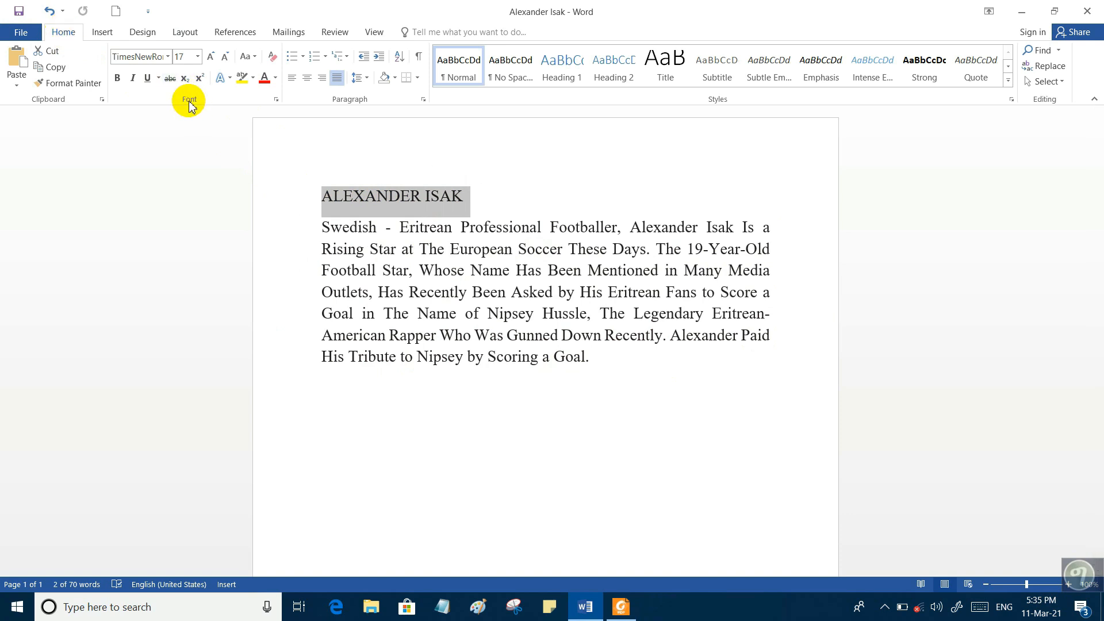
pyautogui.click(276, 83)
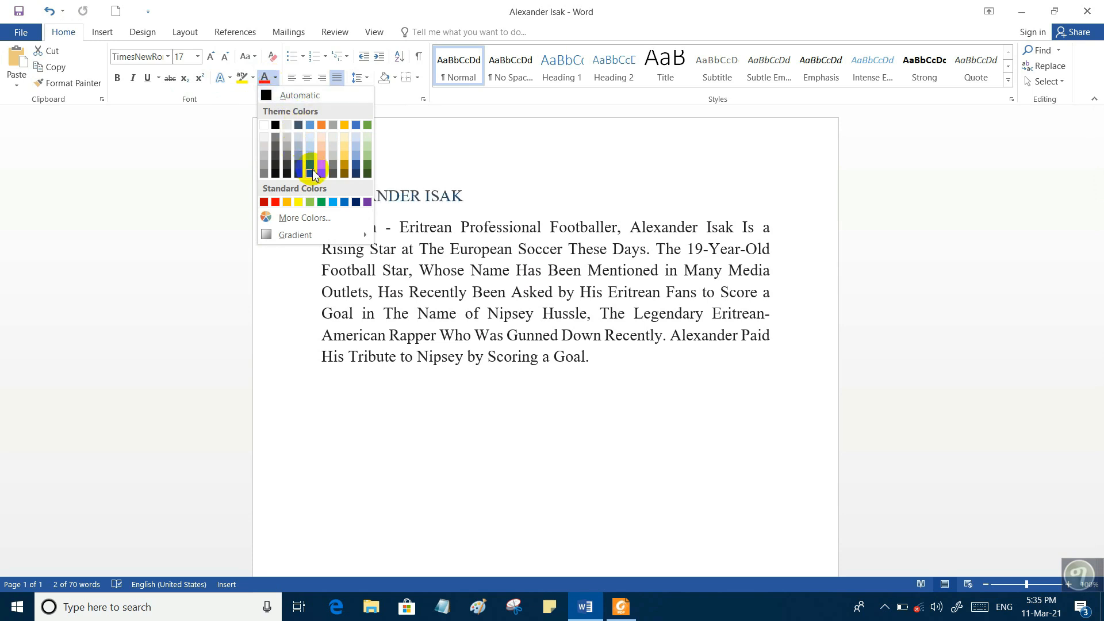
pyautogui.click(345, 202)
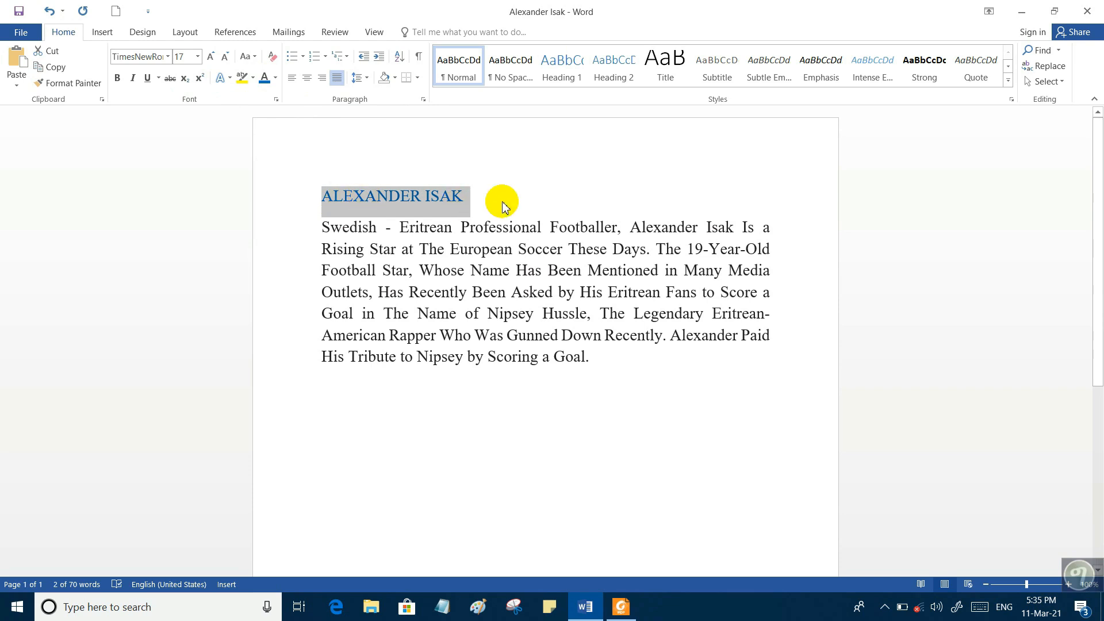
pyautogui.click(528, 429)
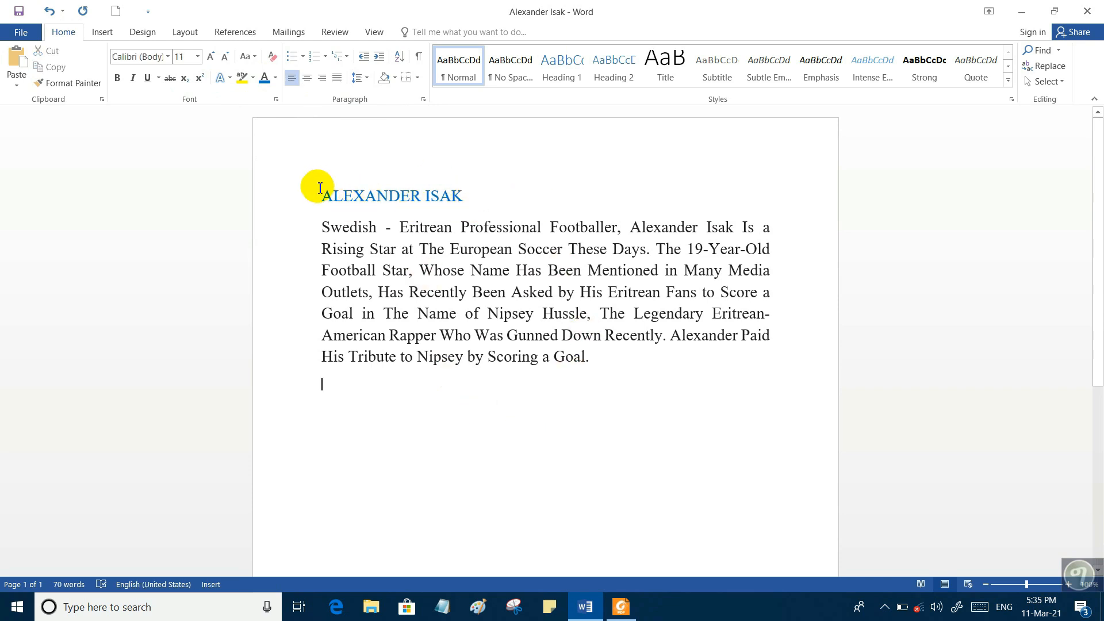
# Recolor only the word "ISAK" in the title to standard Red
pyautogui.moveTo(460, 196); pyautogui.dragTo(346, 210)
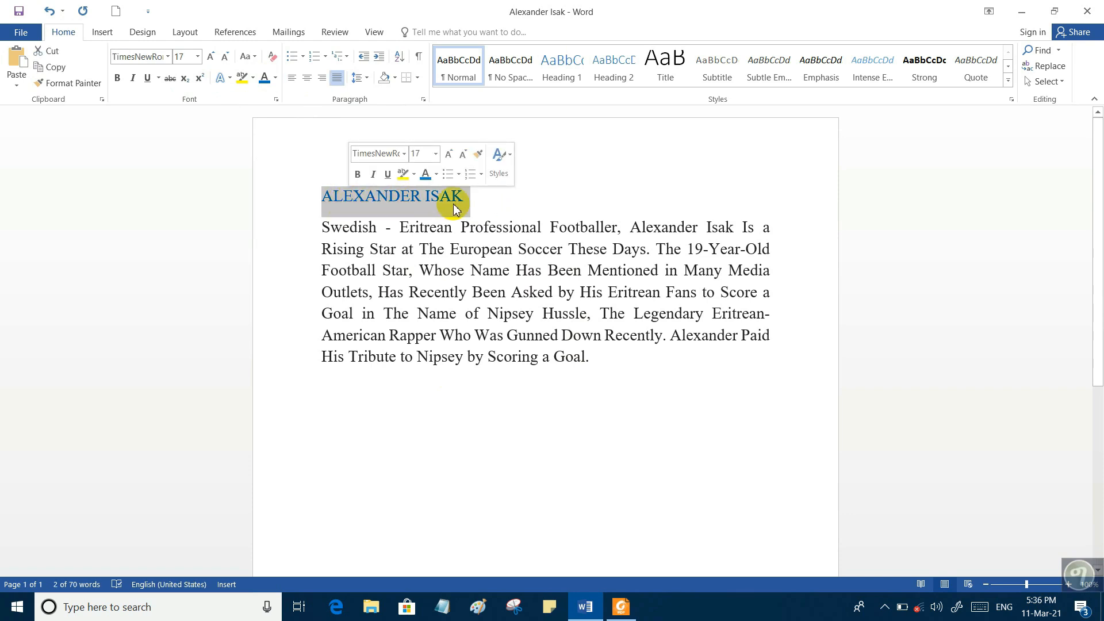
pyautogui.click(484, 210)
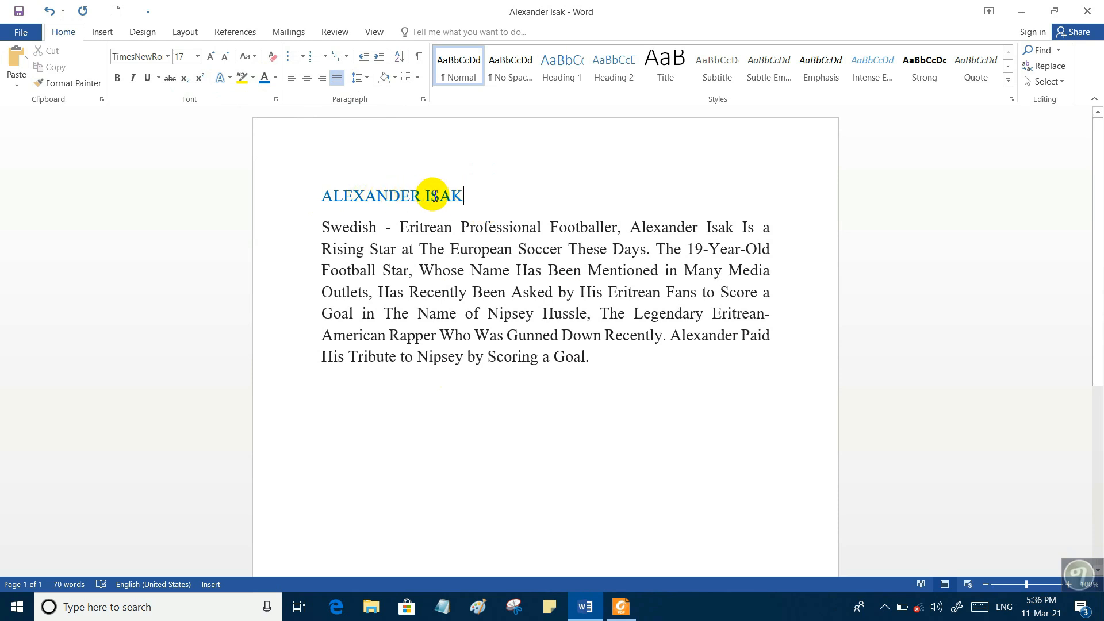
pyautogui.moveTo(464, 196); pyautogui.dragTo(428, 201)
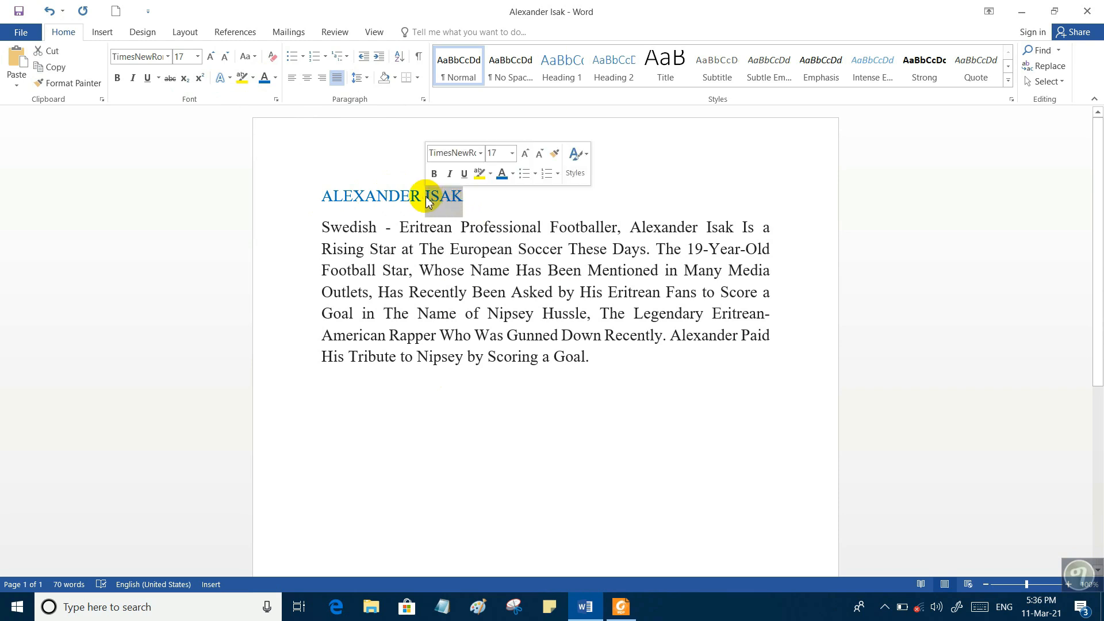
pyautogui.click(276, 78)
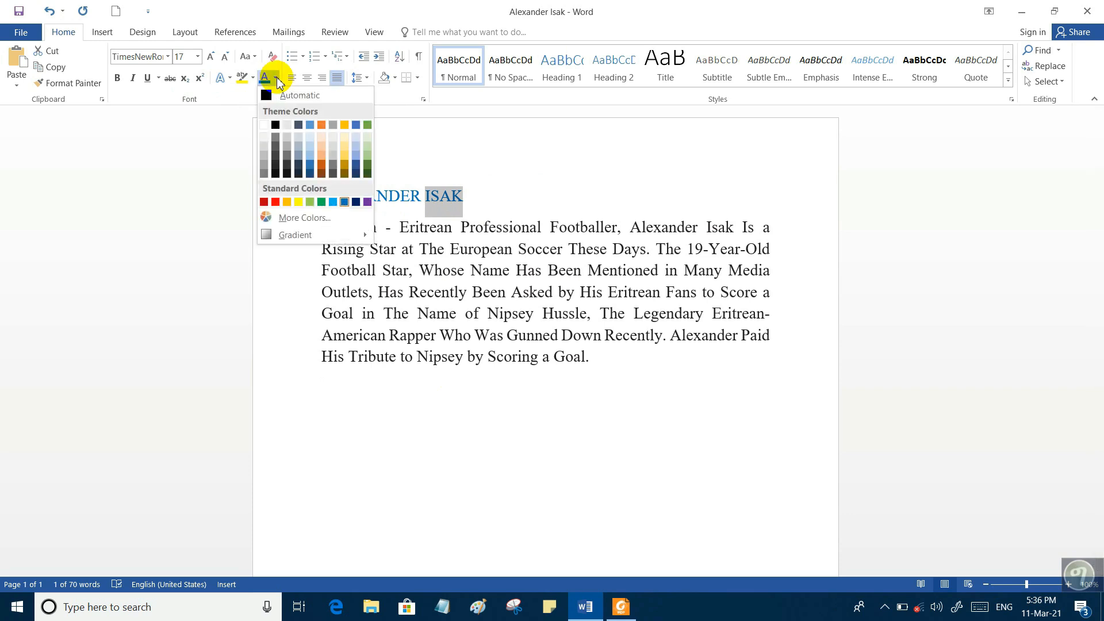
pyautogui.click(276, 205)
pyautogui.click(658, 398)
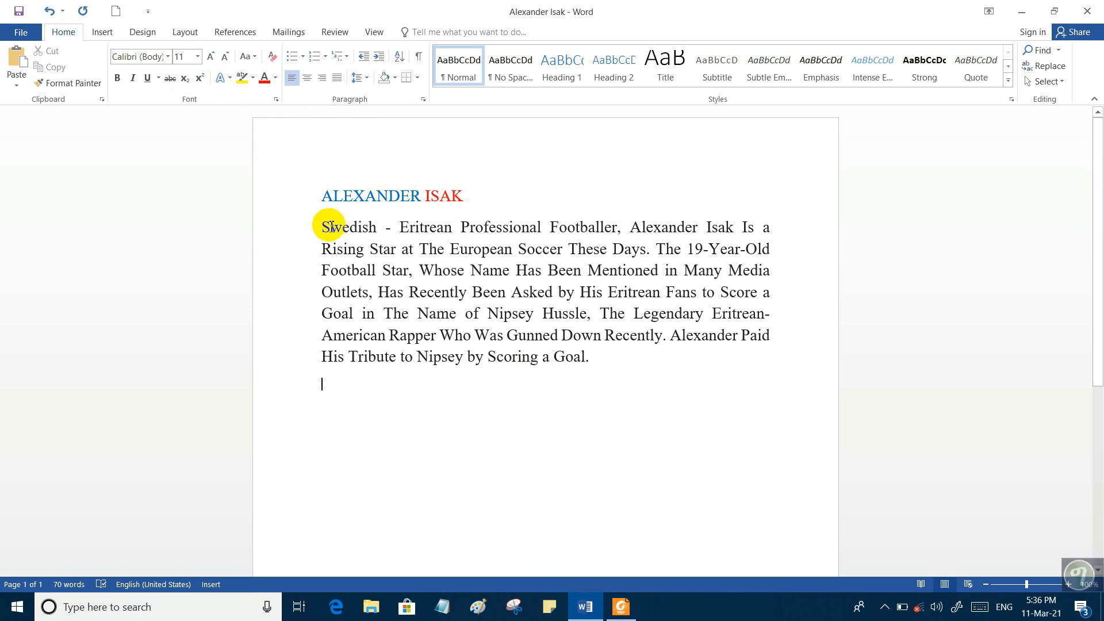
# Color the initial letter "S" of "Swedish" at the start of the paragraph standard Dark Red
pyautogui.moveTo(332, 226); pyautogui.dragTo(325, 230)
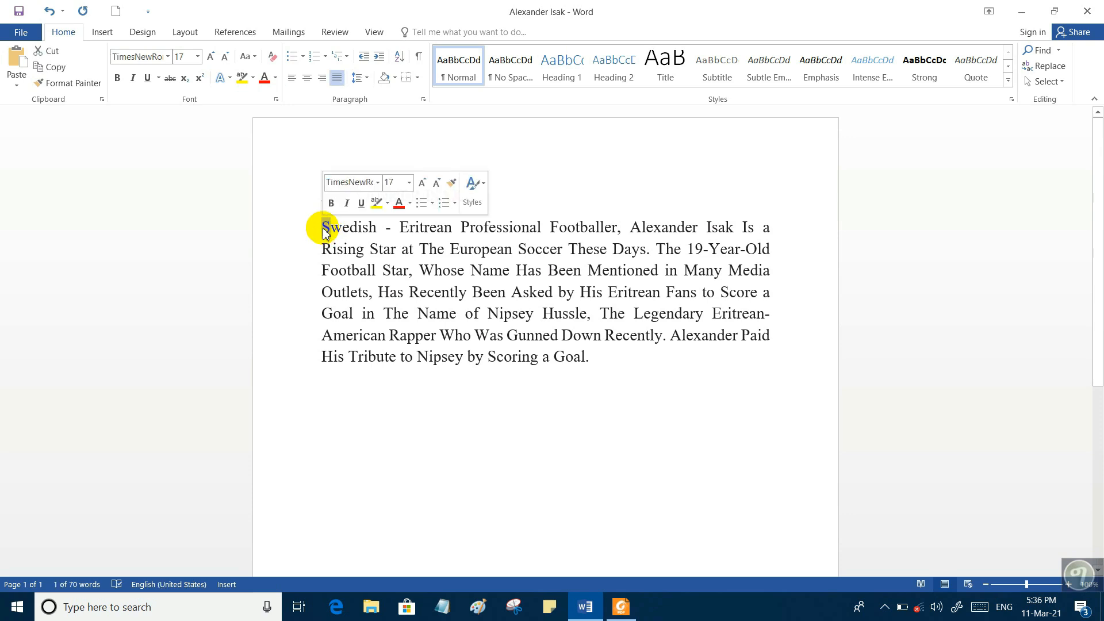
pyautogui.click(275, 77)
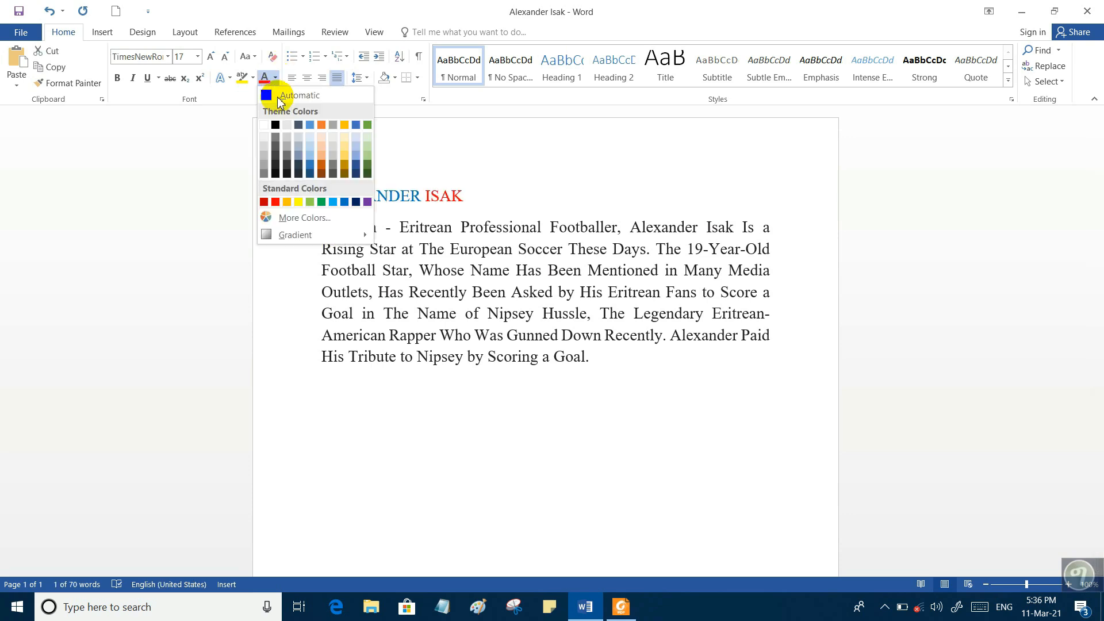
pyautogui.click(264, 202)
pyautogui.click(476, 424)
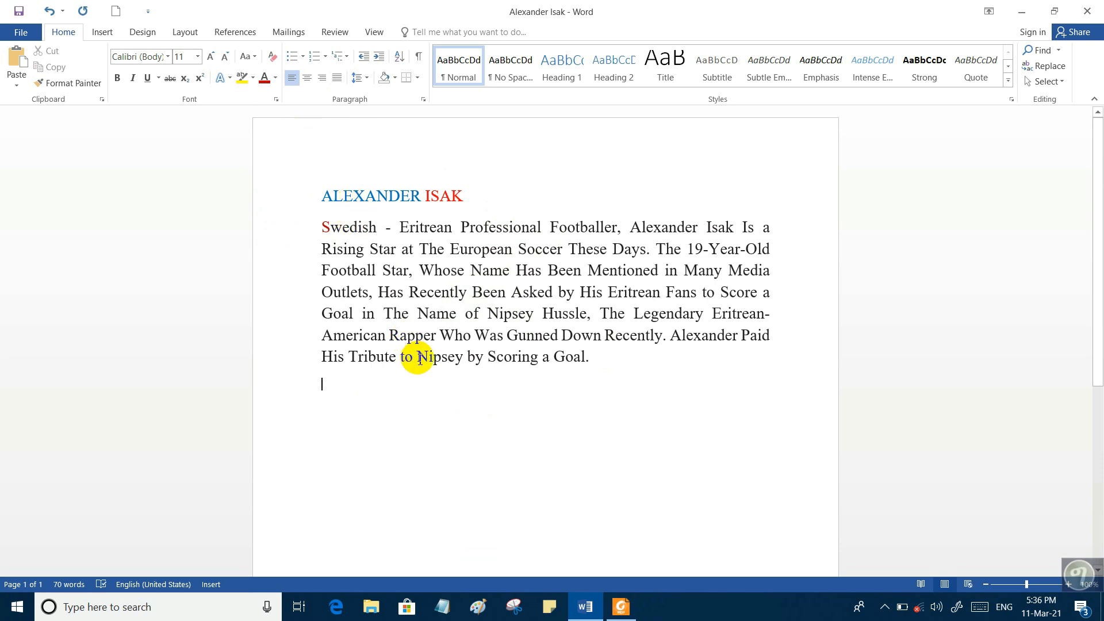
# Set the font color of the word "Nipsey" in the paragraph's last line to standard Dark Blue
pyautogui.moveTo(419, 355); pyautogui.dragTo(459, 357)
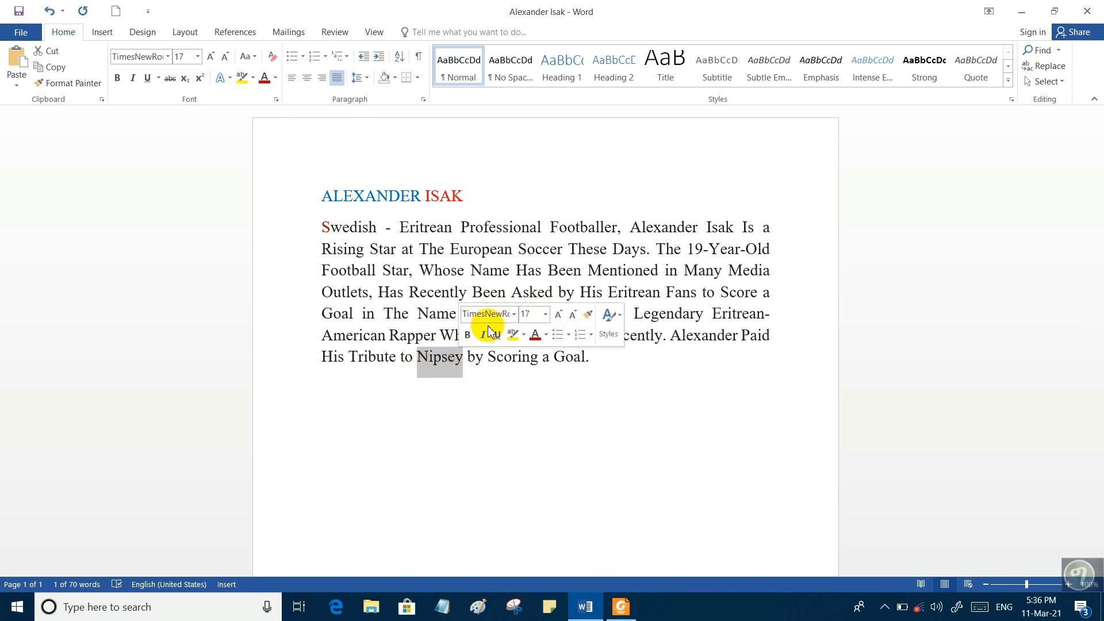
pyautogui.click(546, 336)
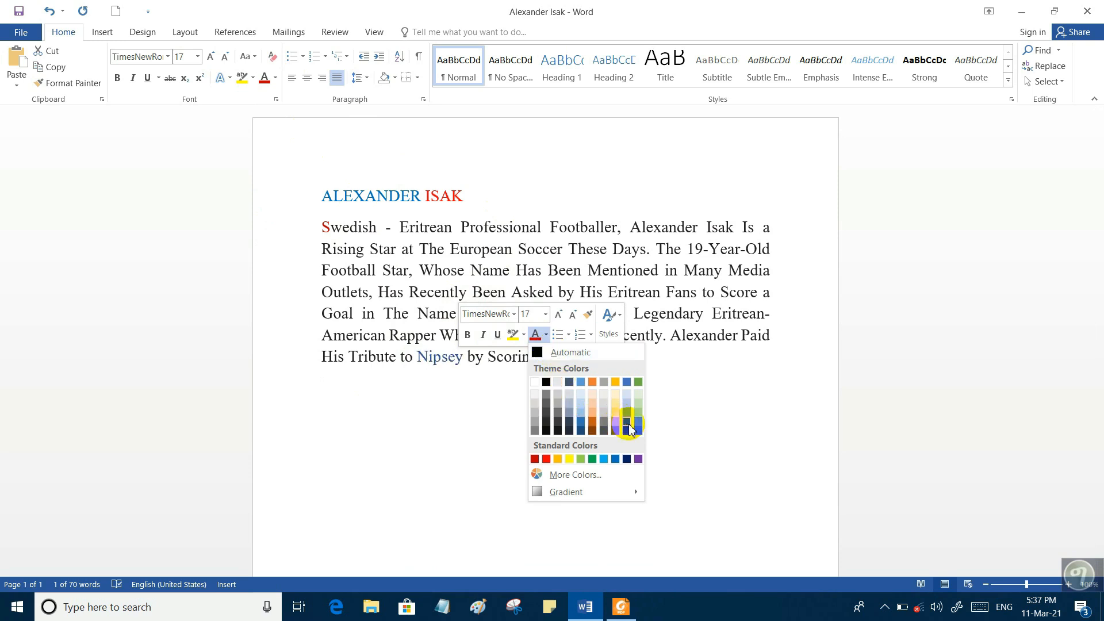
pyautogui.click(627, 459)
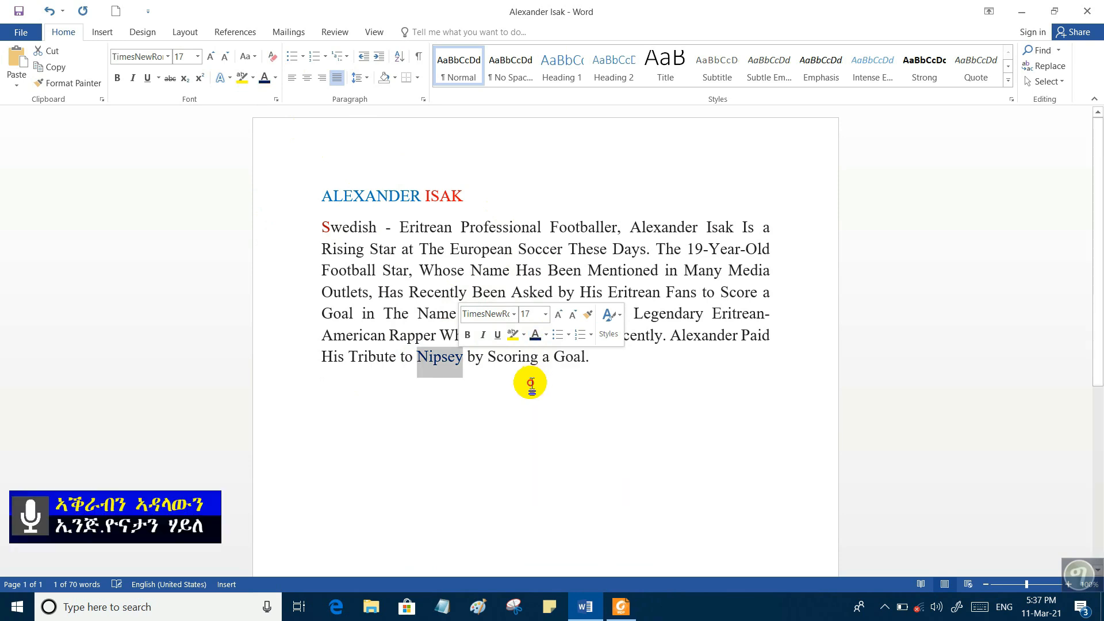
pyautogui.click(481, 423)
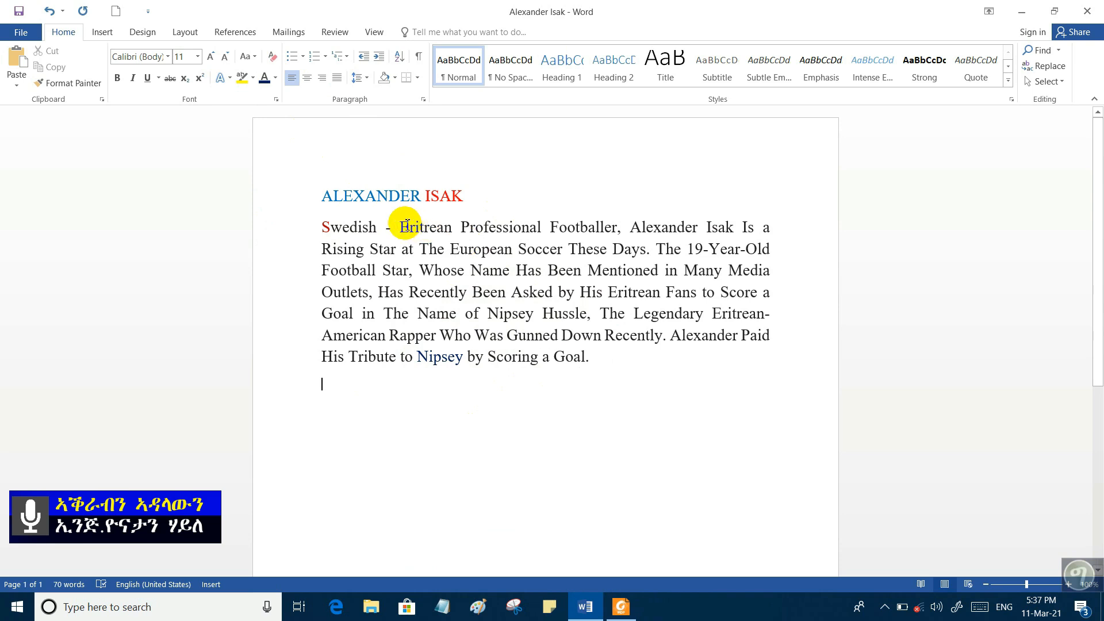
# Open the custom font color settings for "Alexander Isak" in the paragraph's first line and move the dialog clear of the selected text
pyautogui.moveTo(401, 227); pyautogui.dragTo(742, 229)
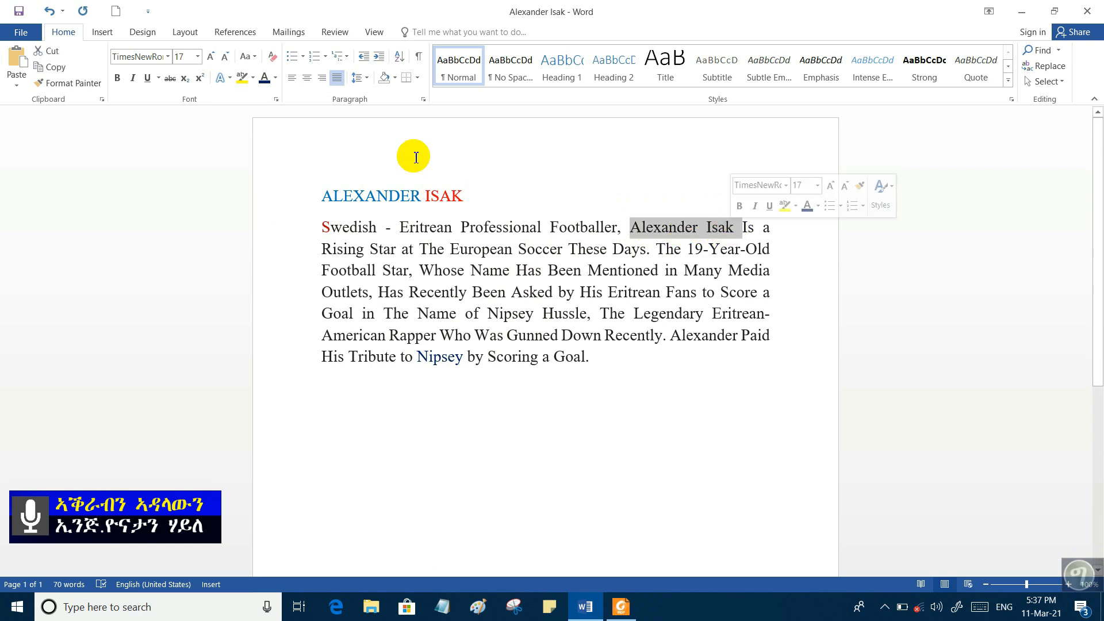
pyautogui.click(277, 79)
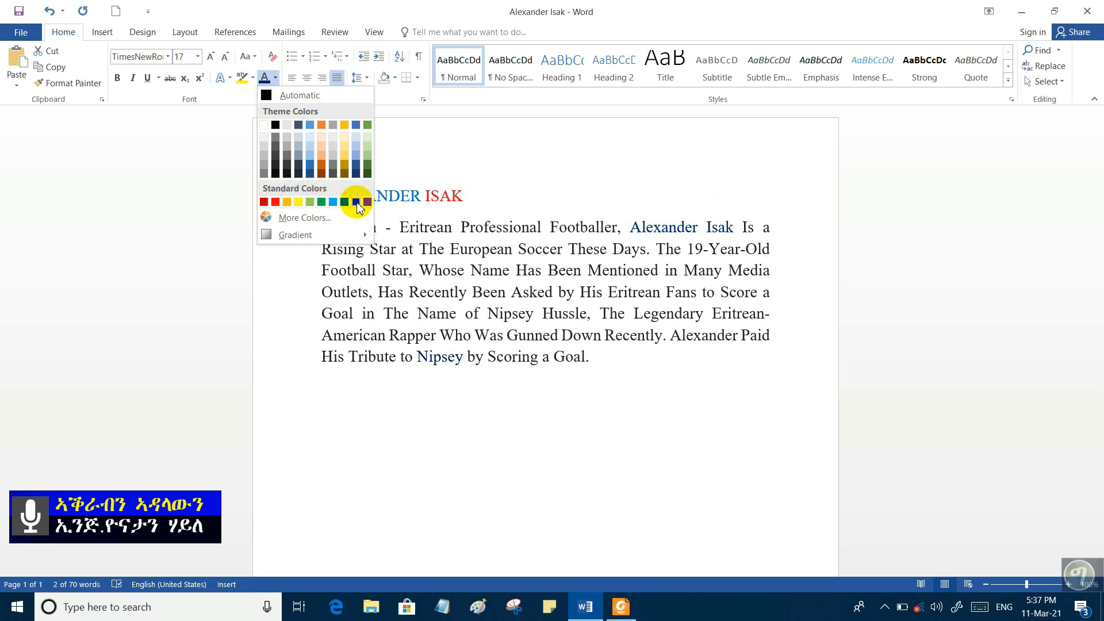
pyautogui.click(310, 219)
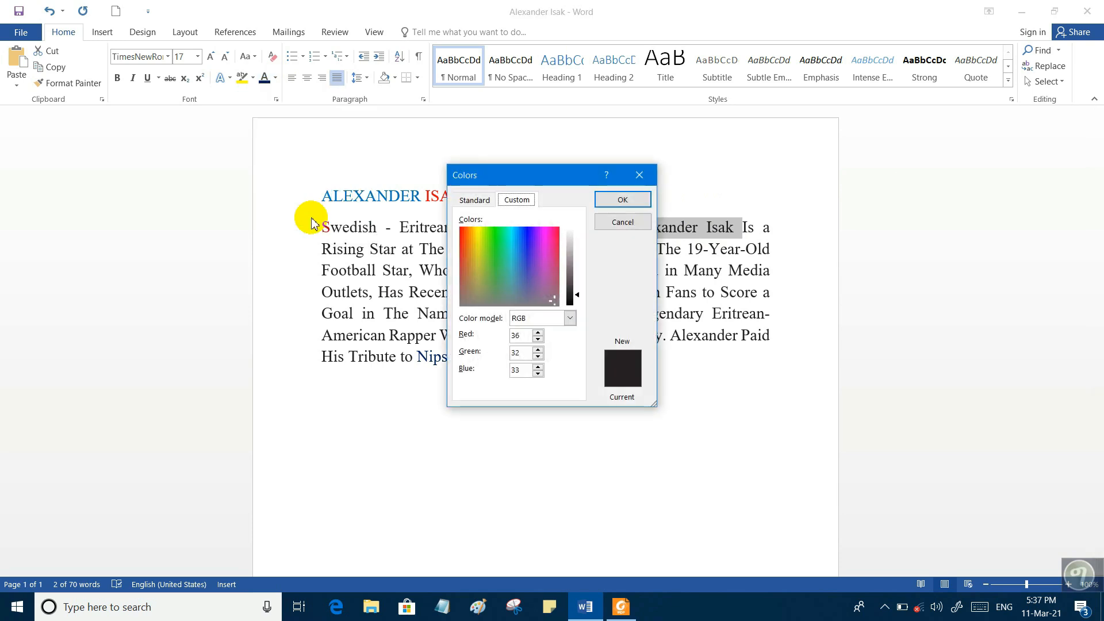
pyautogui.moveTo(506, 182); pyautogui.dragTo(249, 176)
# Try out various hues and brightness levels in the custom color picker
pyautogui.click(271, 254)
pyautogui.click(225, 256)
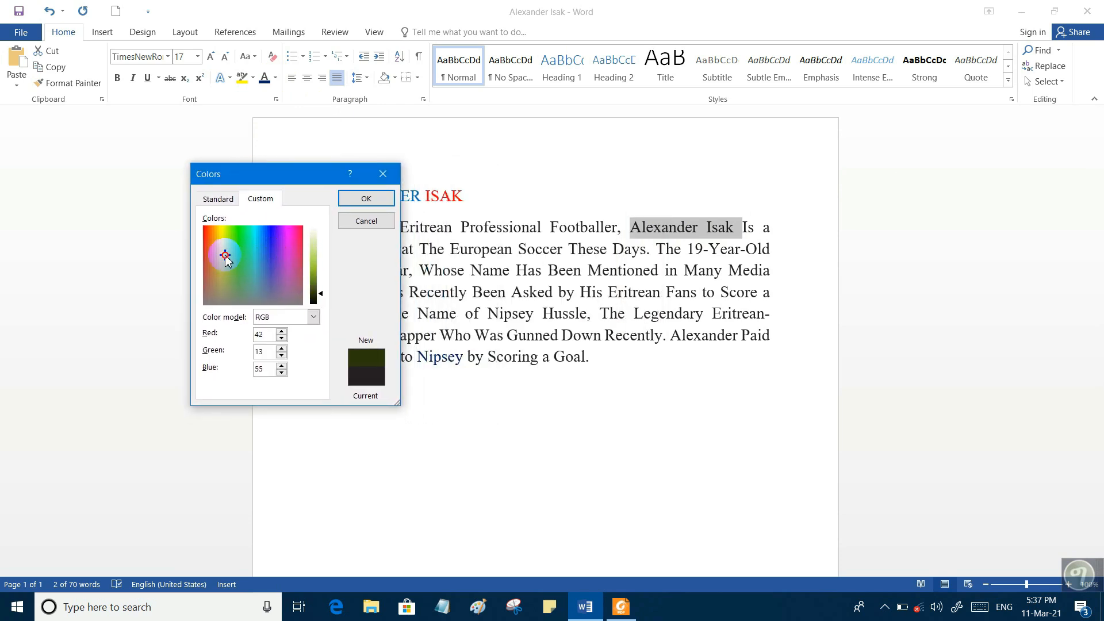
pyautogui.click(233, 279)
pyautogui.click(322, 294)
pyautogui.moveTo(322, 294)
pyautogui.mouseDown()
pyautogui.moveTo(320, 242)
pyautogui.moveTo(321, 279)
pyautogui.mouseUp()
pyautogui.click(366, 362)
pyautogui.click(209, 233)
pyautogui.click(222, 233)
pyautogui.click(207, 233)
pyautogui.click(223, 233)
pyautogui.click(238, 237)
pyautogui.moveTo(255, 241)
pyautogui.mouseDown()
pyautogui.moveTo(298, 239)
pyautogui.moveTo(273, 300)
pyautogui.moveTo(212, 294)
pyautogui.moveTo(301, 304)
pyautogui.moveTo(275, 256)
pyautogui.moveTo(238, 245)
pyautogui.mouseUp()
pyautogui.click(262, 282)
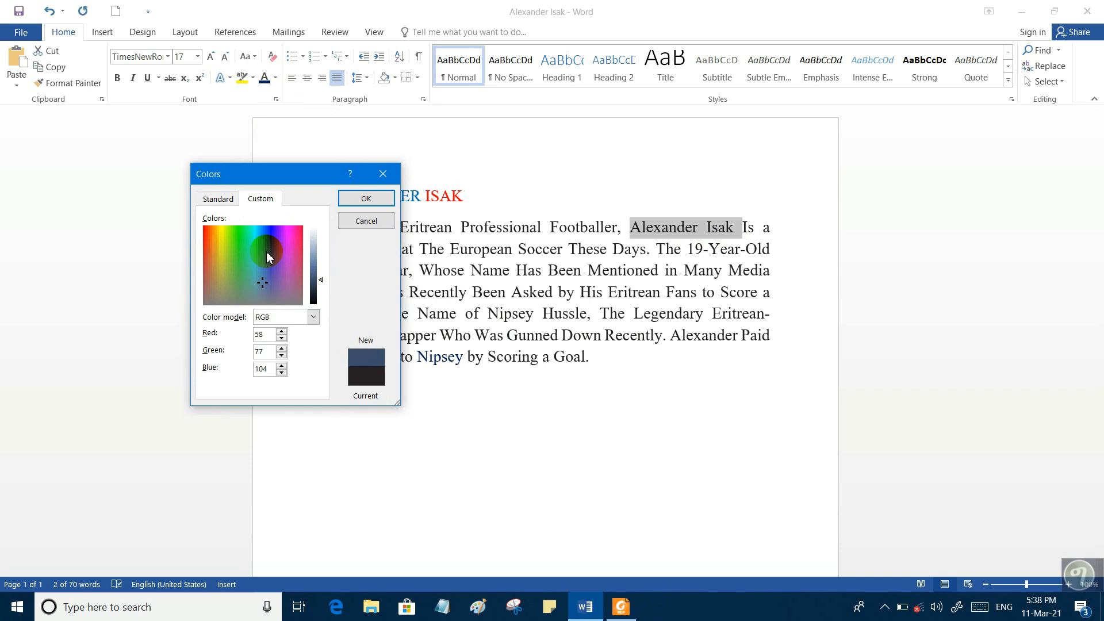
# Apply a custom green of about RGB 23, 149, 44 to "Alexander Isak" in the paragraph's first line
pyautogui.click(238, 246)
pyautogui.moveTo(323, 281)
pyautogui.mouseDown()
pyautogui.moveTo(324, 296)
pyautogui.moveTo(320, 253)
pyautogui.moveTo(323, 281)
pyautogui.mouseUp()
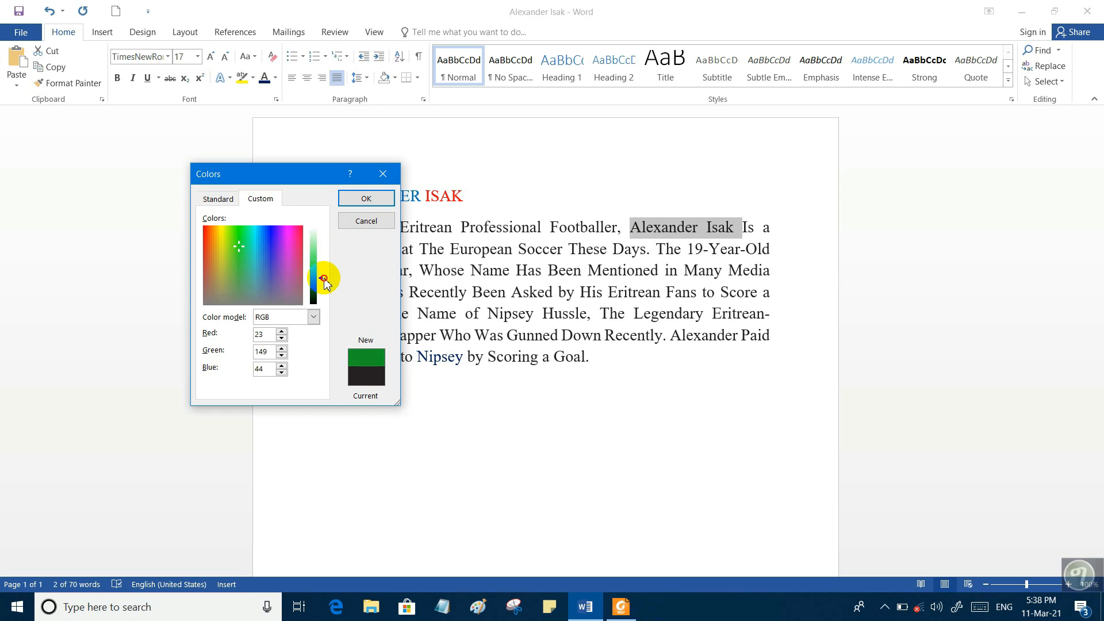
pyautogui.click(362, 200)
pyautogui.click(646, 381)
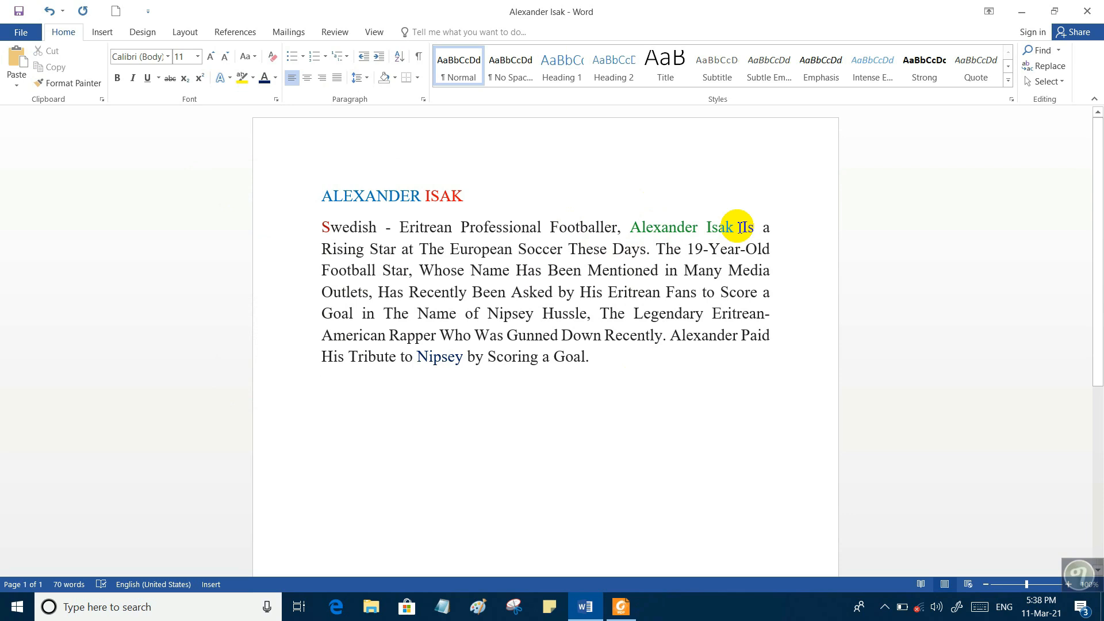
# Apply a dark linear gradient variation at 180° to the green "Alexander Isak" text in the paragraph's first line
pyautogui.moveTo(726, 226); pyautogui.dragTo(649, 230)
pyautogui.click(275, 77)
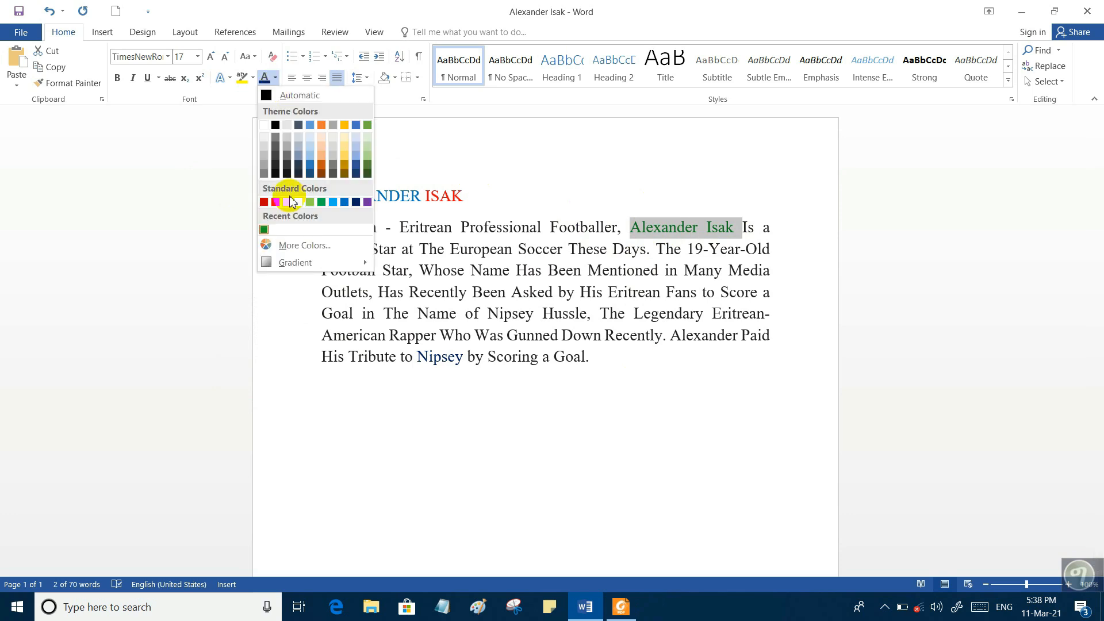
pyautogui.moveTo(298, 265)
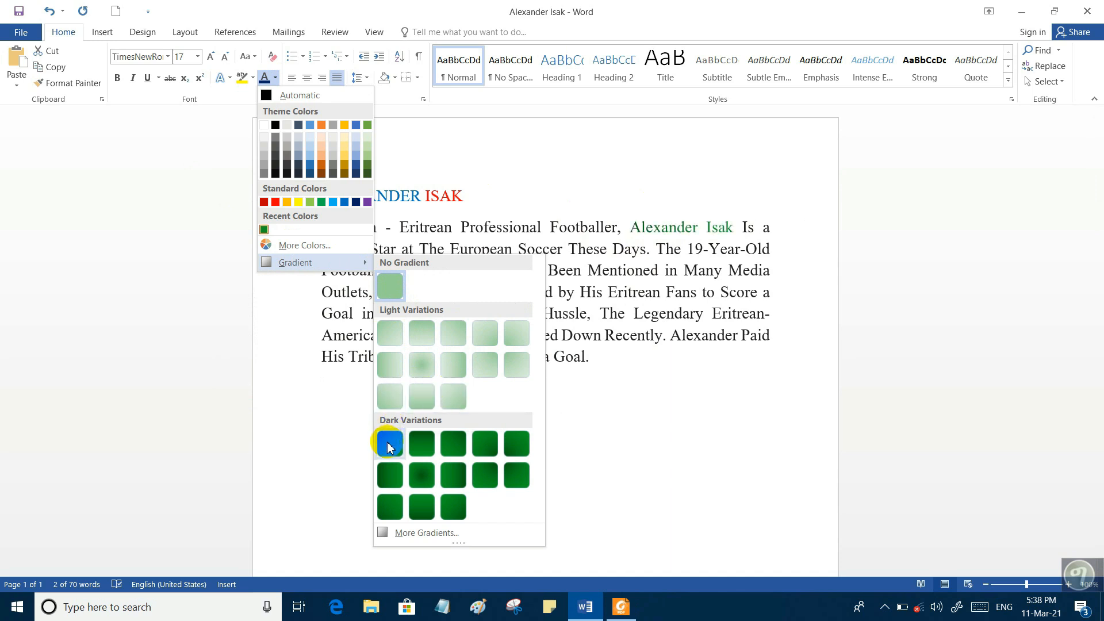
pyautogui.click(451, 473)
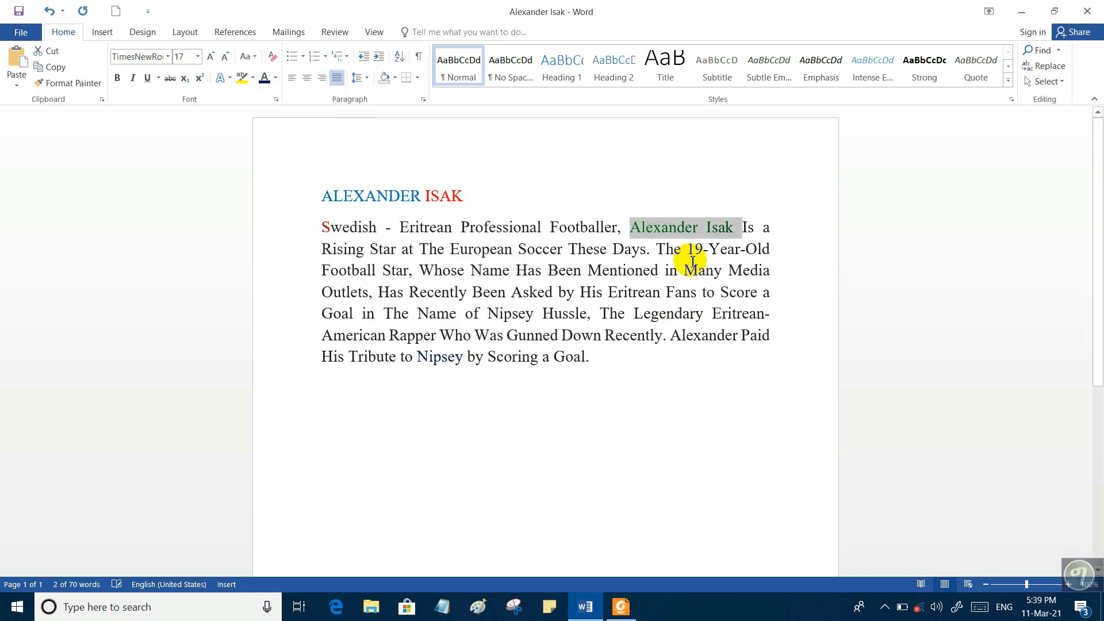
pyautogui.click(700, 377)
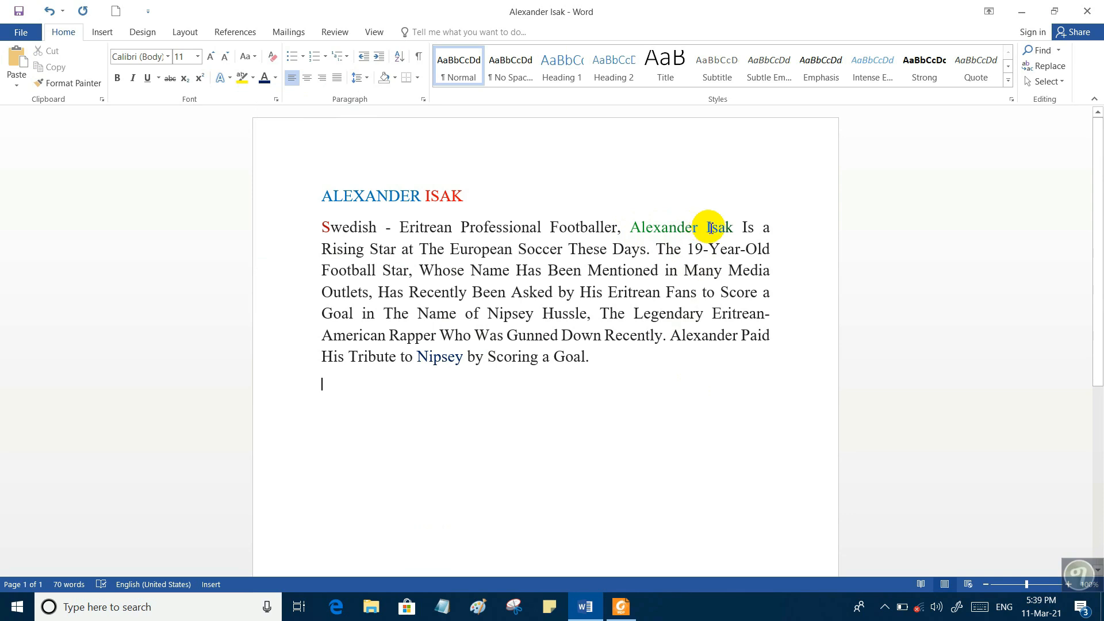
# Open the detailed gradient text fill settings for "Alexander Isak" in the paragraph's first line
pyautogui.moveTo(735, 227); pyautogui.dragTo(649, 229)
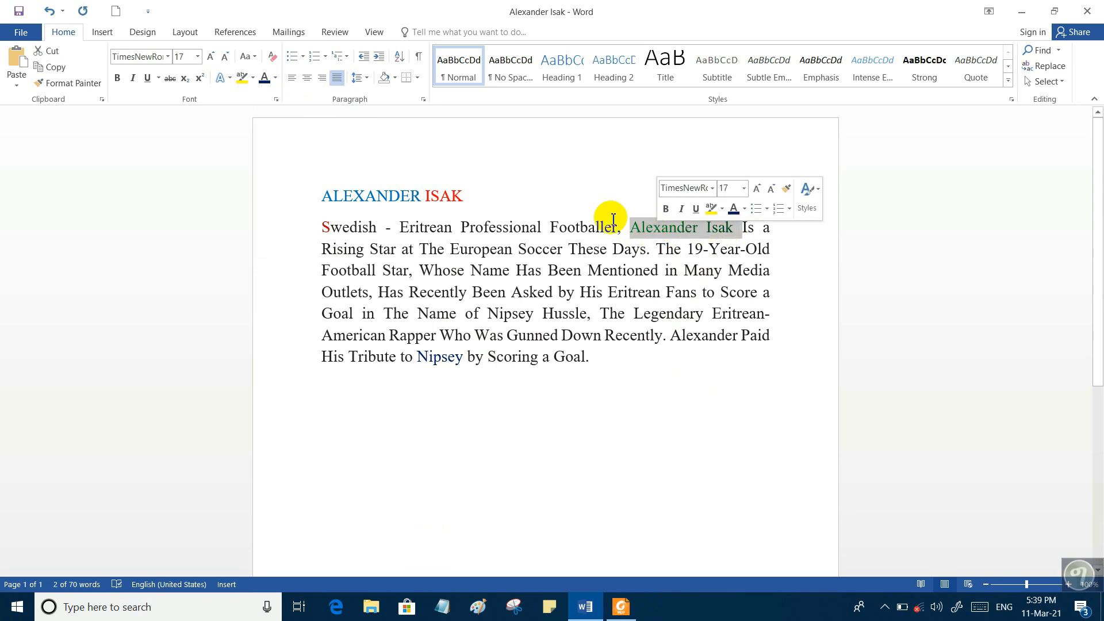
pyautogui.click(276, 81)
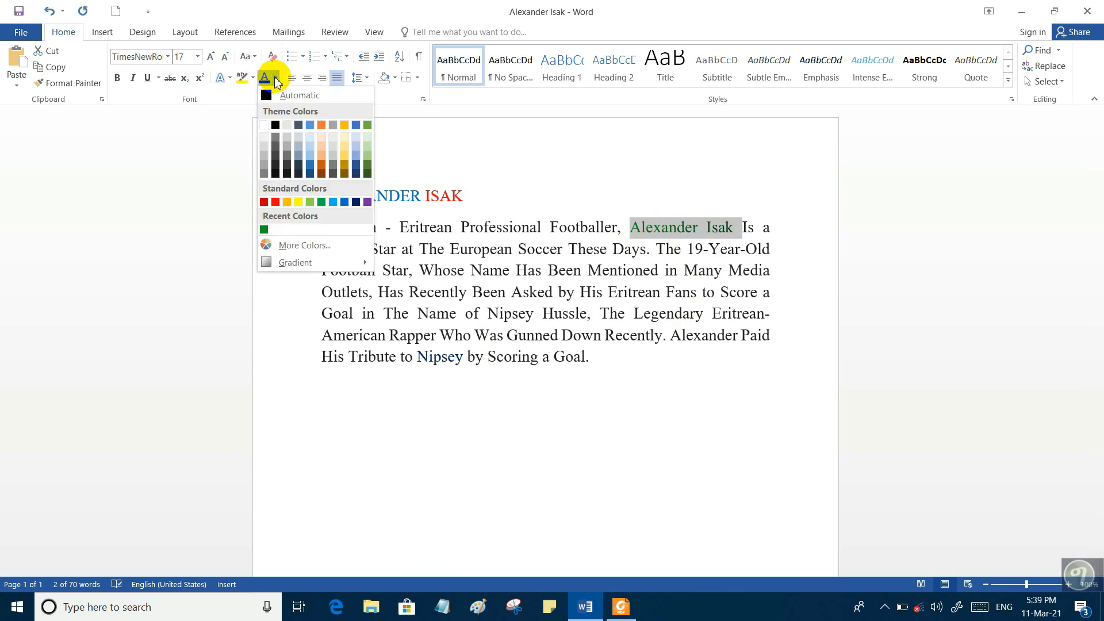
pyautogui.moveTo(331, 263)
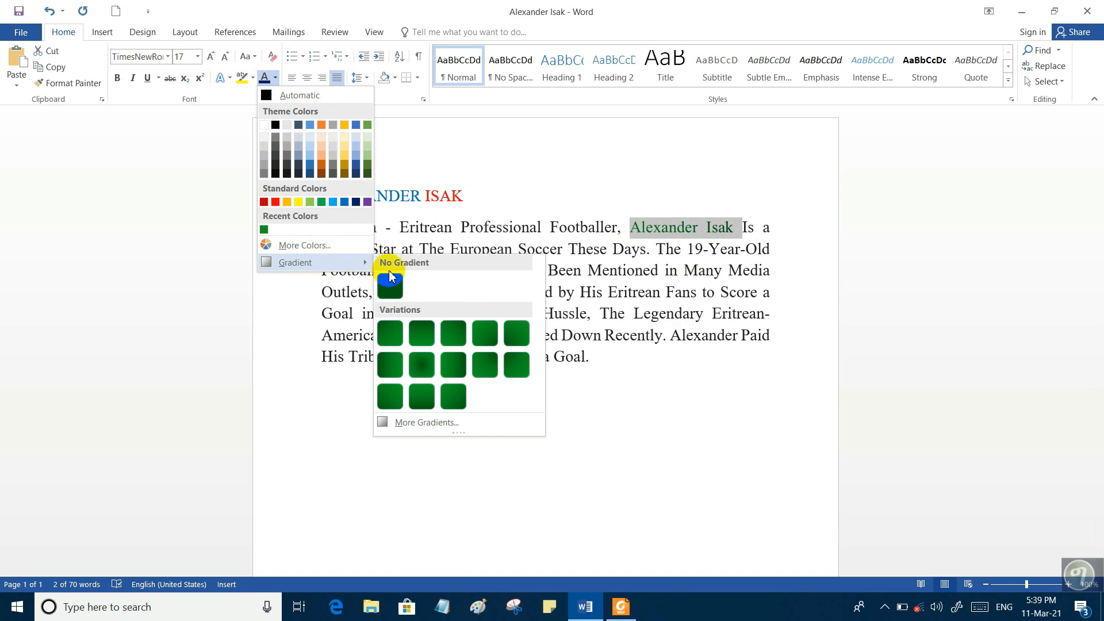
pyautogui.click(419, 424)
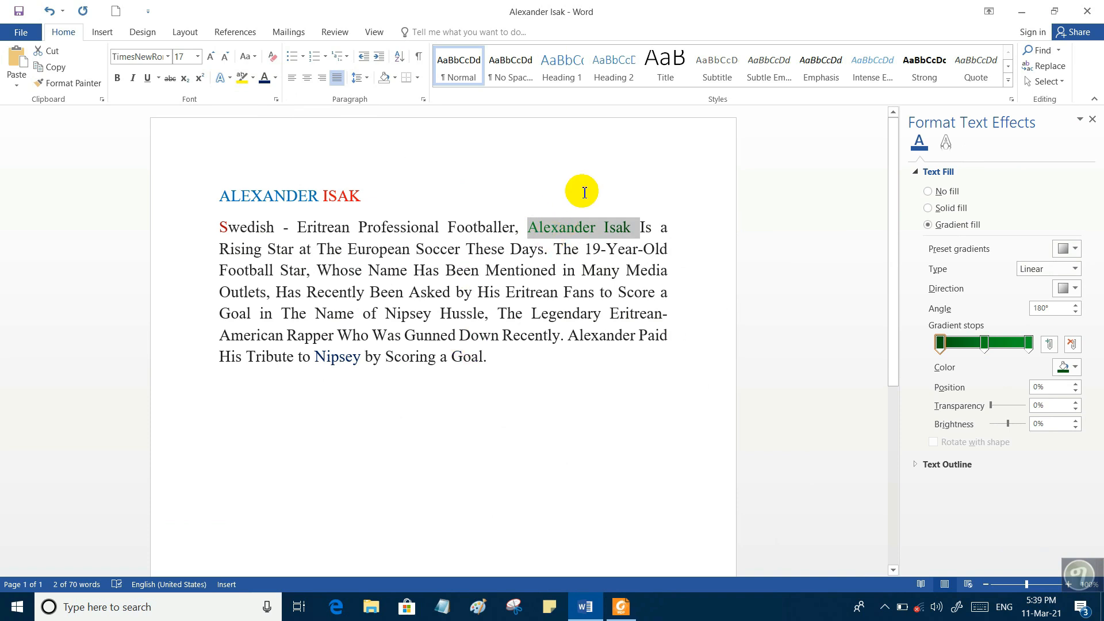
pyautogui.click(275, 78)
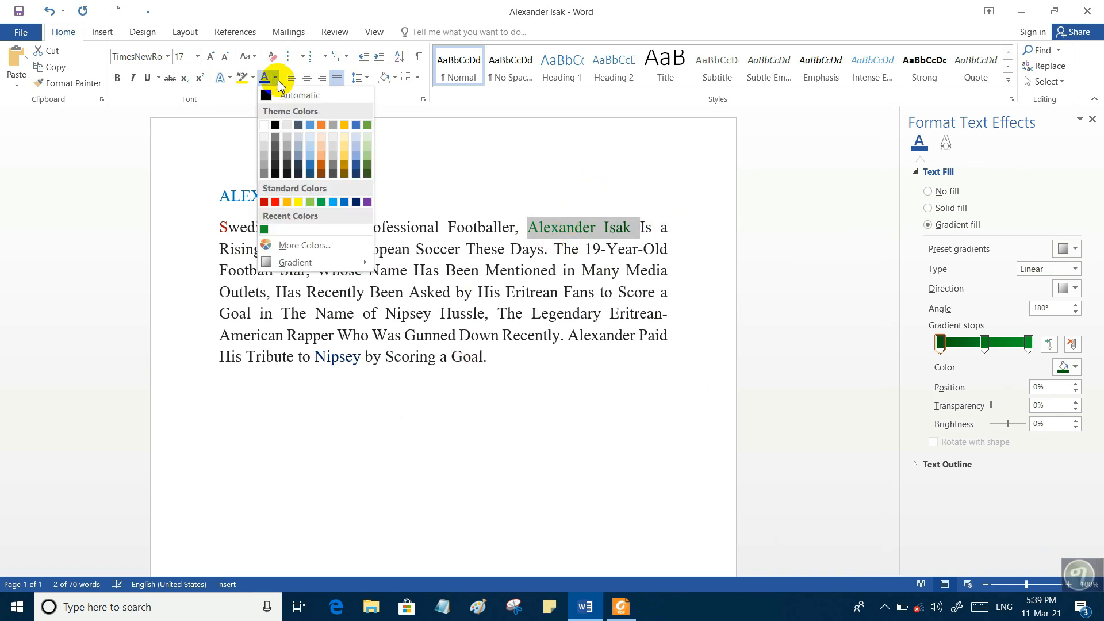
pyautogui.moveTo(314, 268)
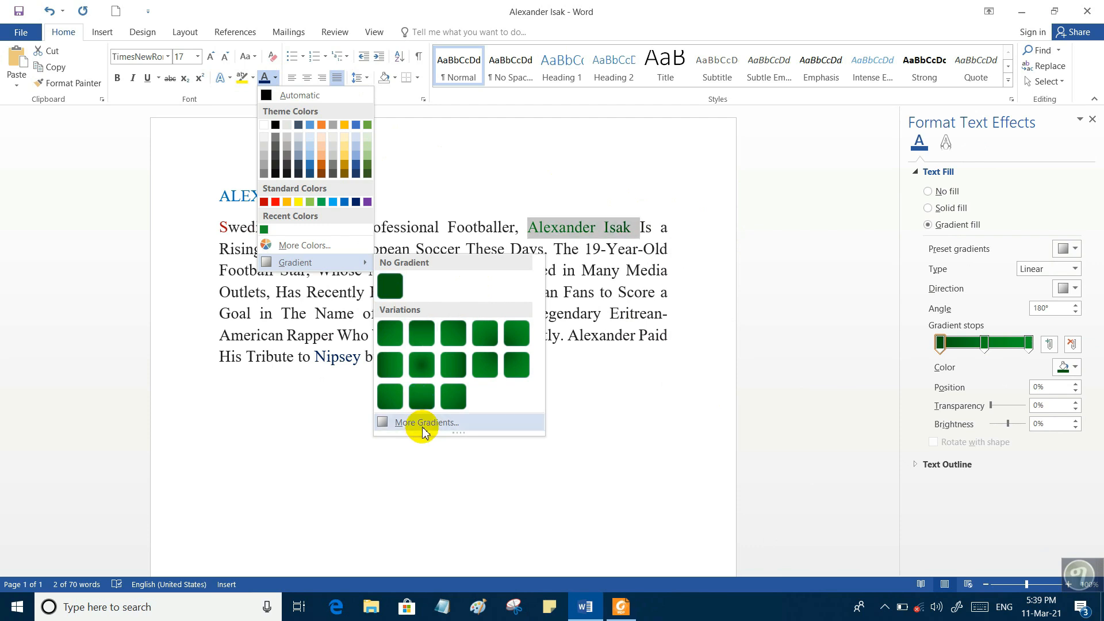
pyautogui.click(671, 378)
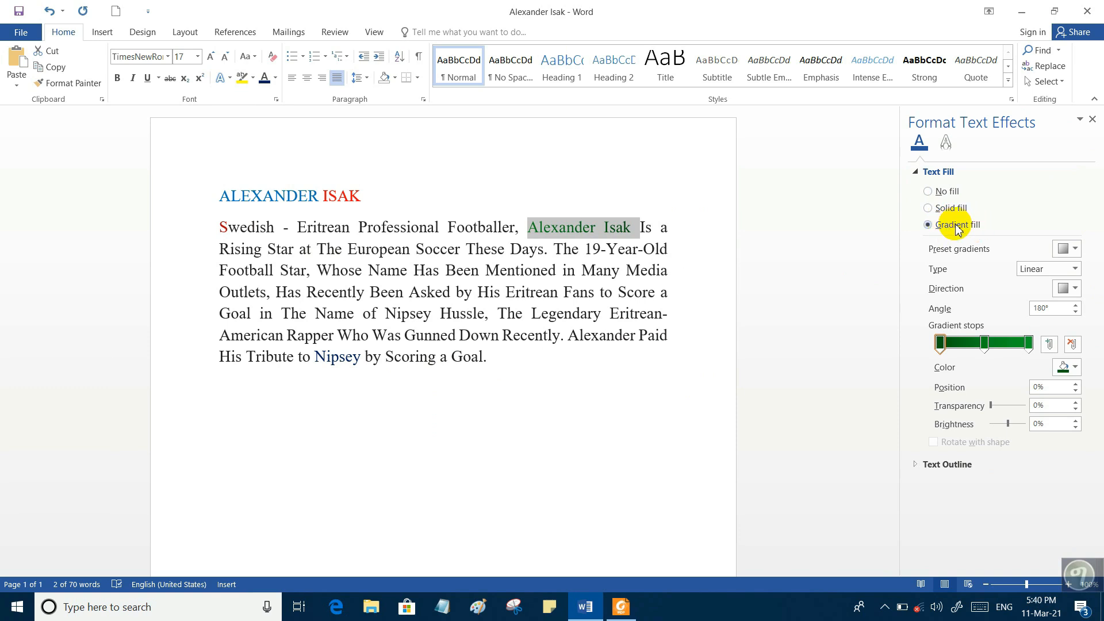
# Try "Alexander Isak" in the paragraph's first line with no fill, and give it a solid Dark Red fill instead
pyautogui.click(945, 193)
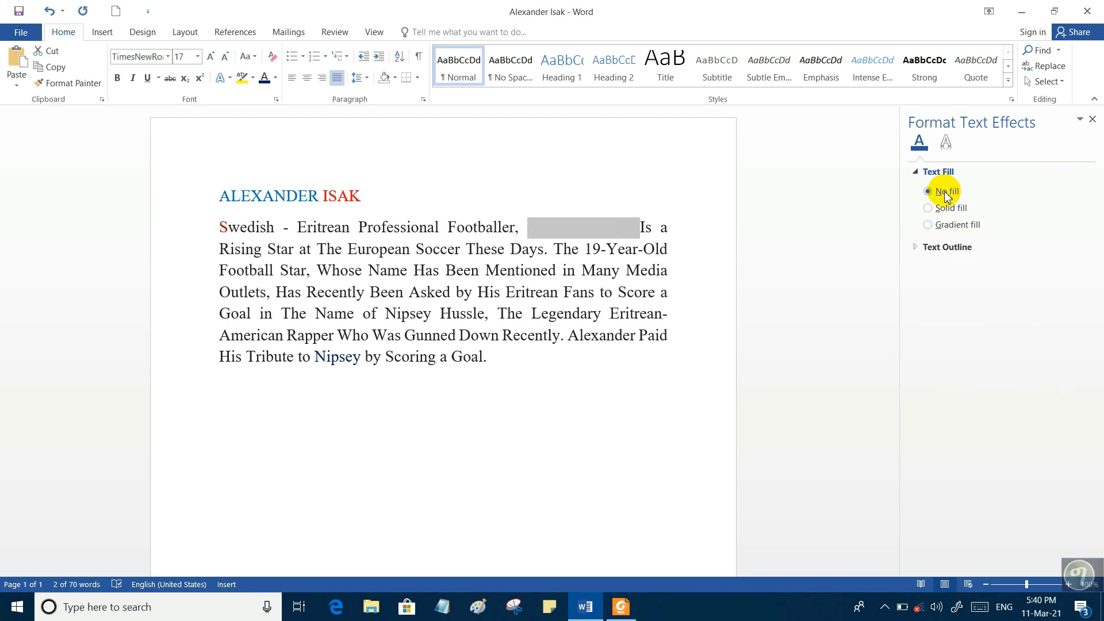
pyautogui.click(577, 372)
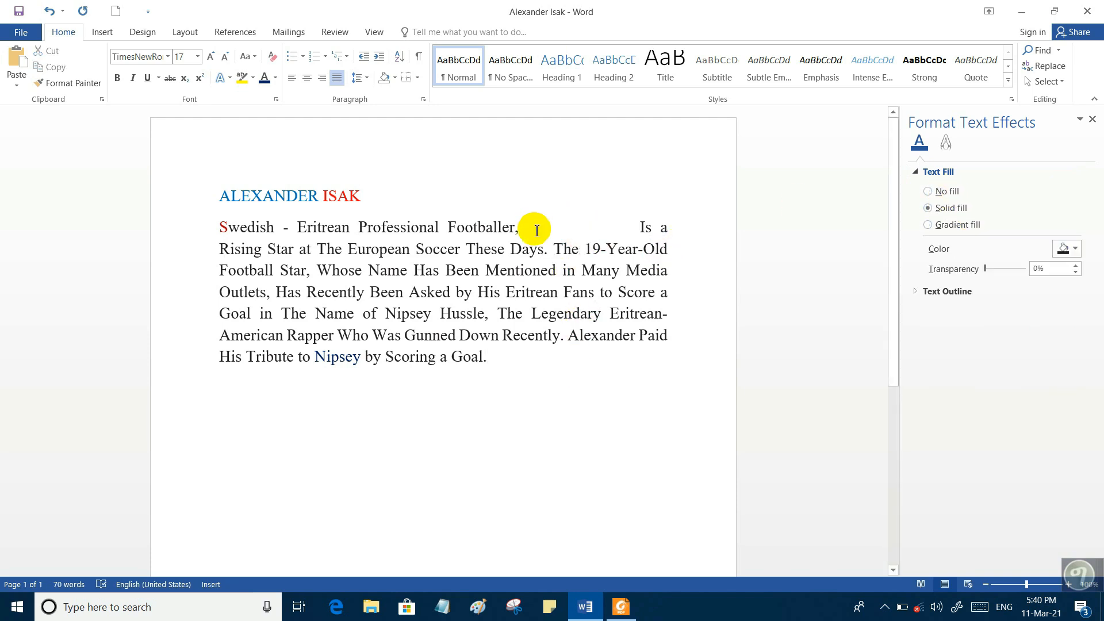
pyautogui.moveTo(528, 230); pyautogui.dragTo(635, 237)
pyautogui.click(938, 209)
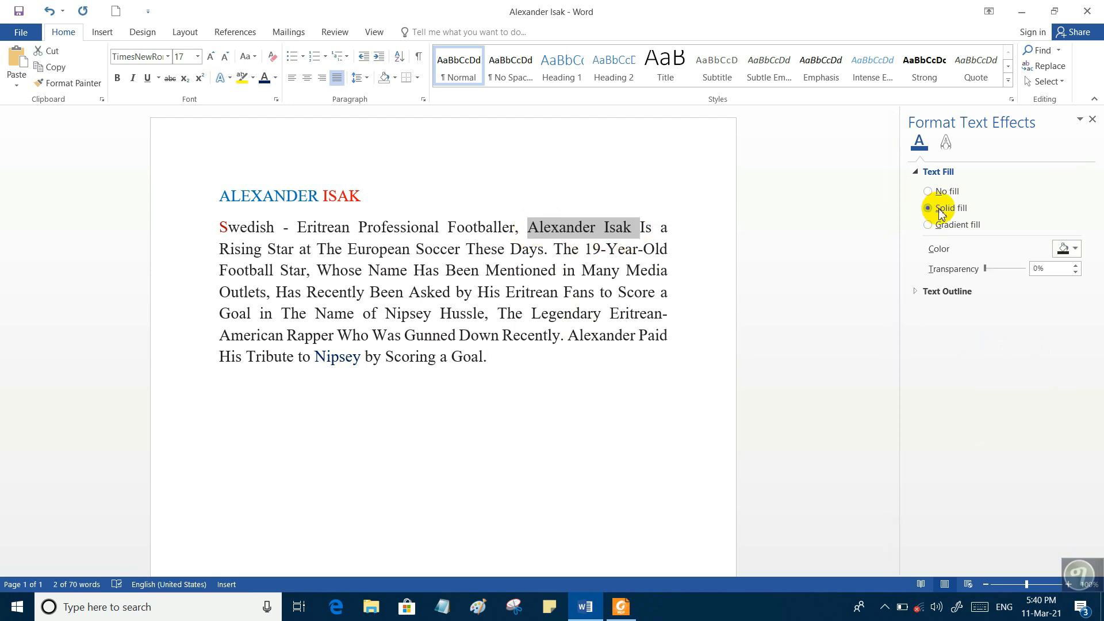
pyautogui.click(1075, 251)
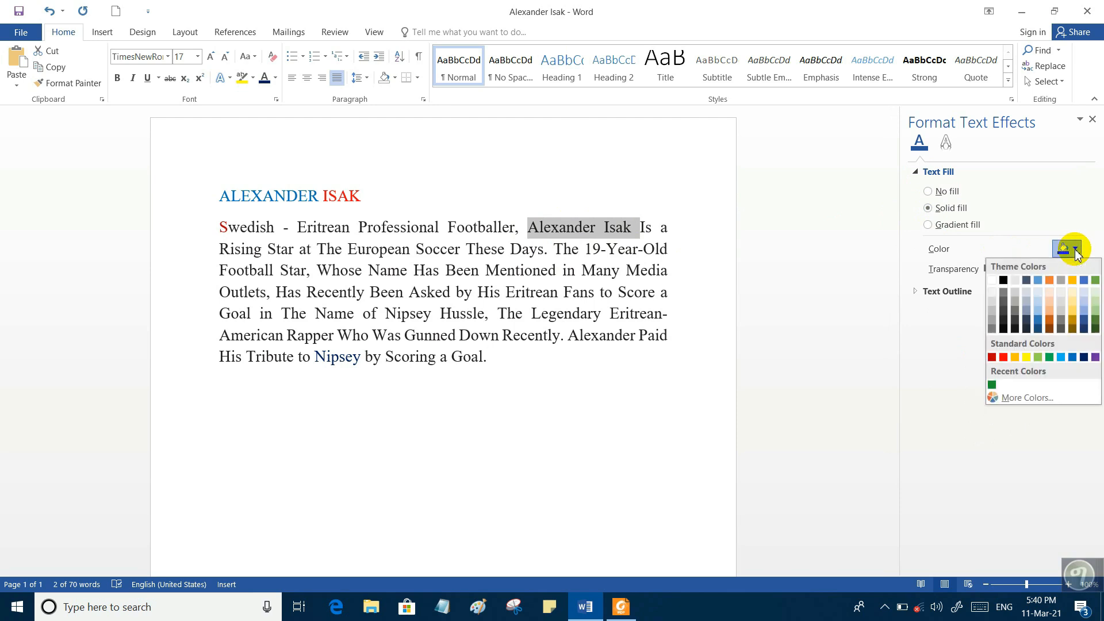
pyautogui.click(992, 358)
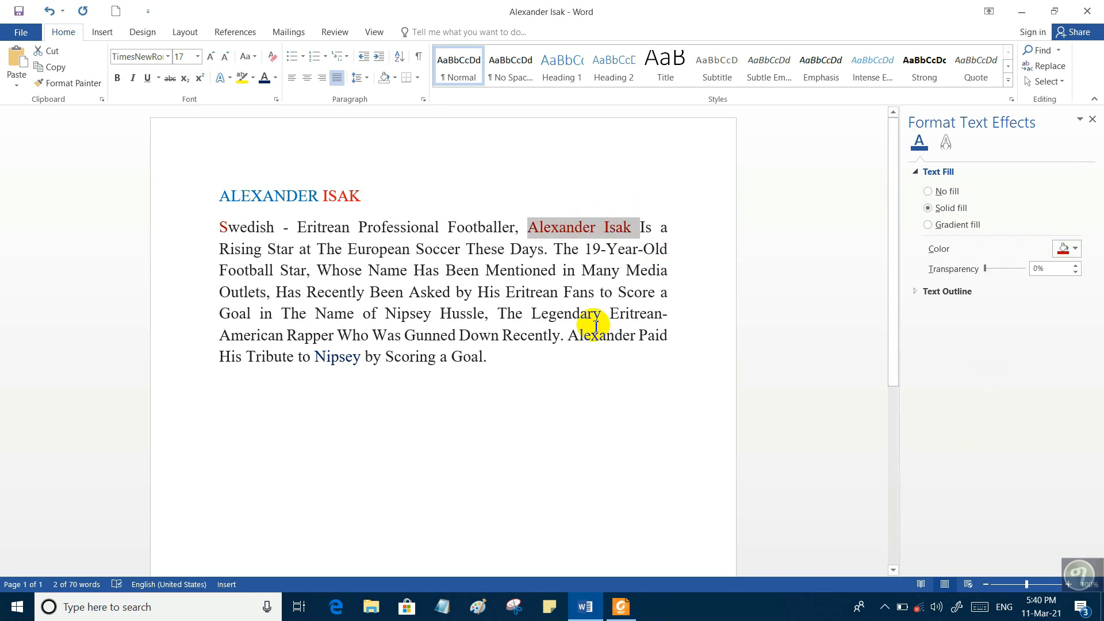
pyautogui.click(596, 391)
# Try the fill transparency of "Alexander Isak" at 100% and 88%, and return it to 0%
pyautogui.moveTo(526, 227); pyautogui.dragTo(623, 226)
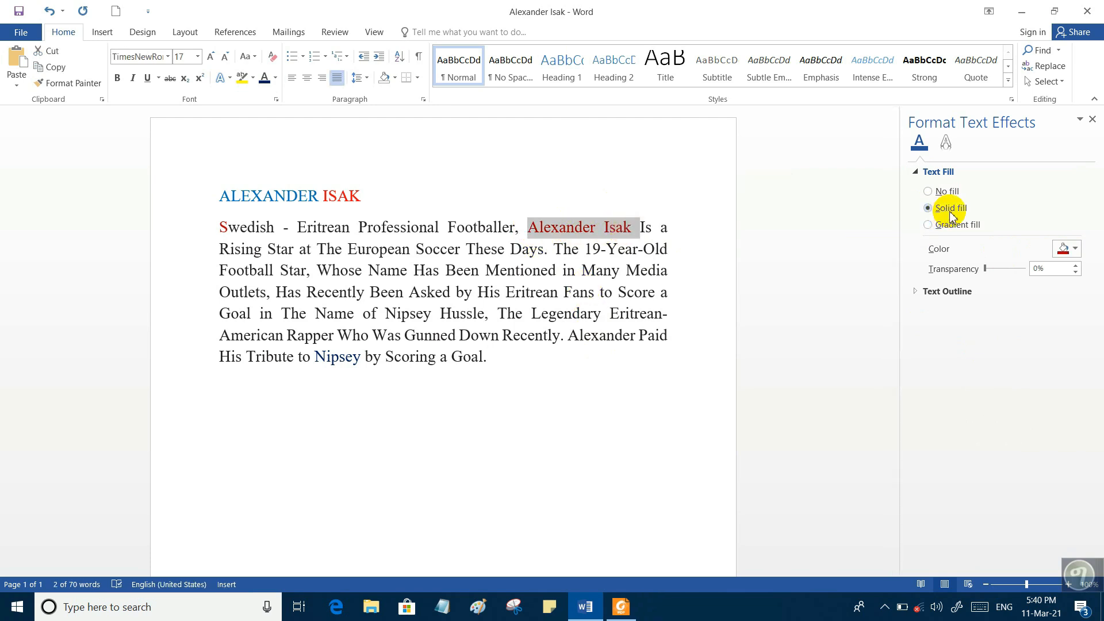
pyautogui.moveTo(986, 271); pyautogui.dragTo(1027, 276)
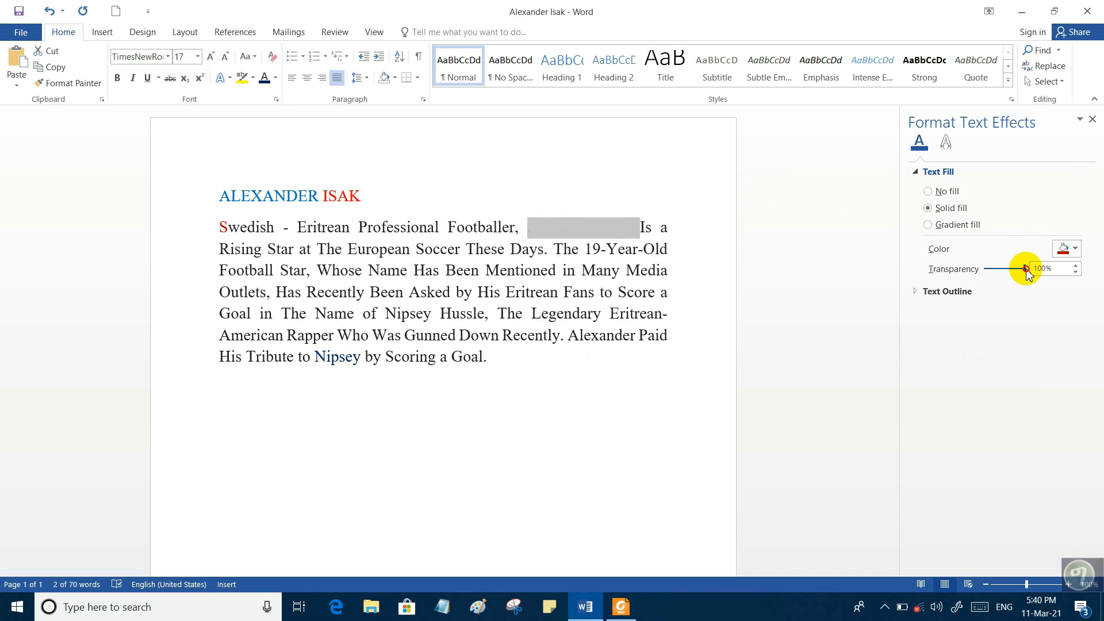
pyautogui.moveTo(1027, 274); pyautogui.dragTo(1022, 274)
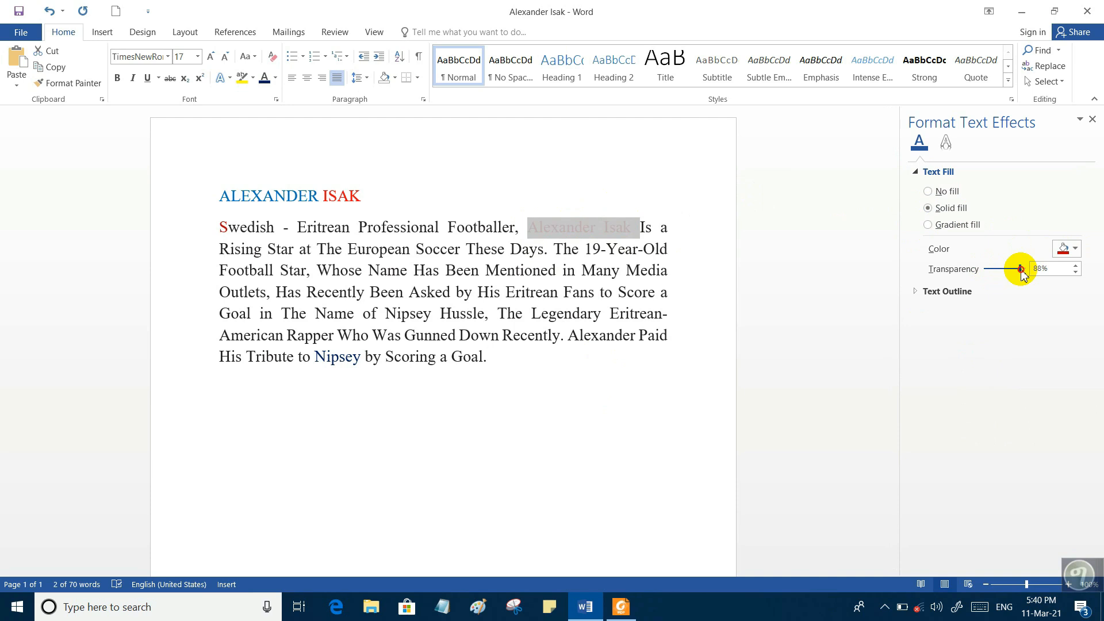
pyautogui.moveTo(1022, 273); pyautogui.dragTo(982, 275)
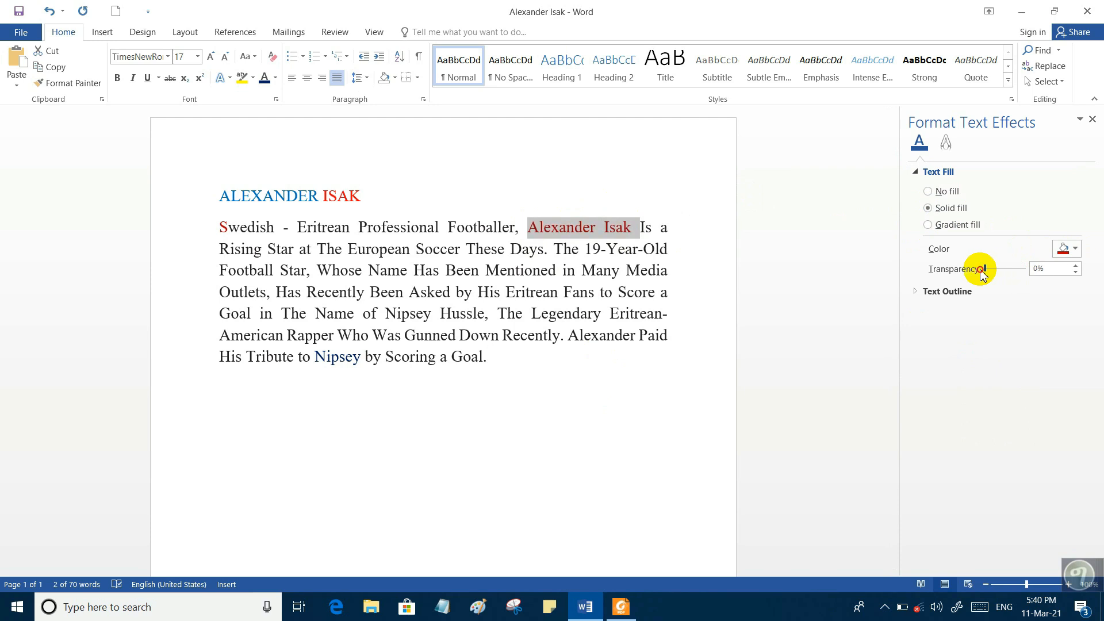
# Add a solid outline to the dark red "Alexander Isak" text
pyautogui.click(916, 291)
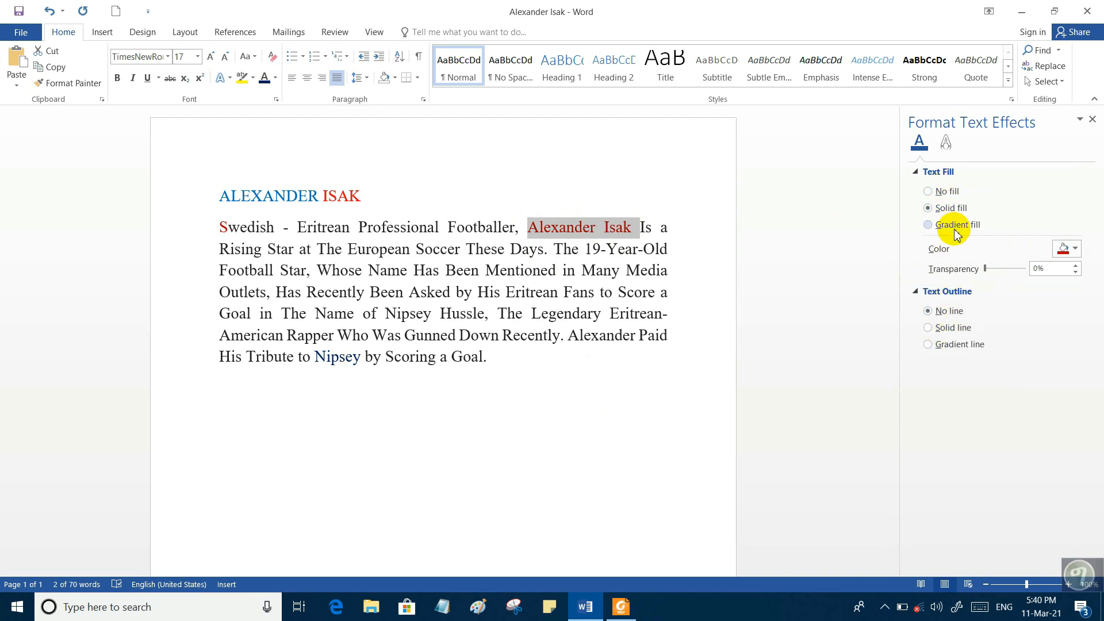
pyautogui.click(946, 331)
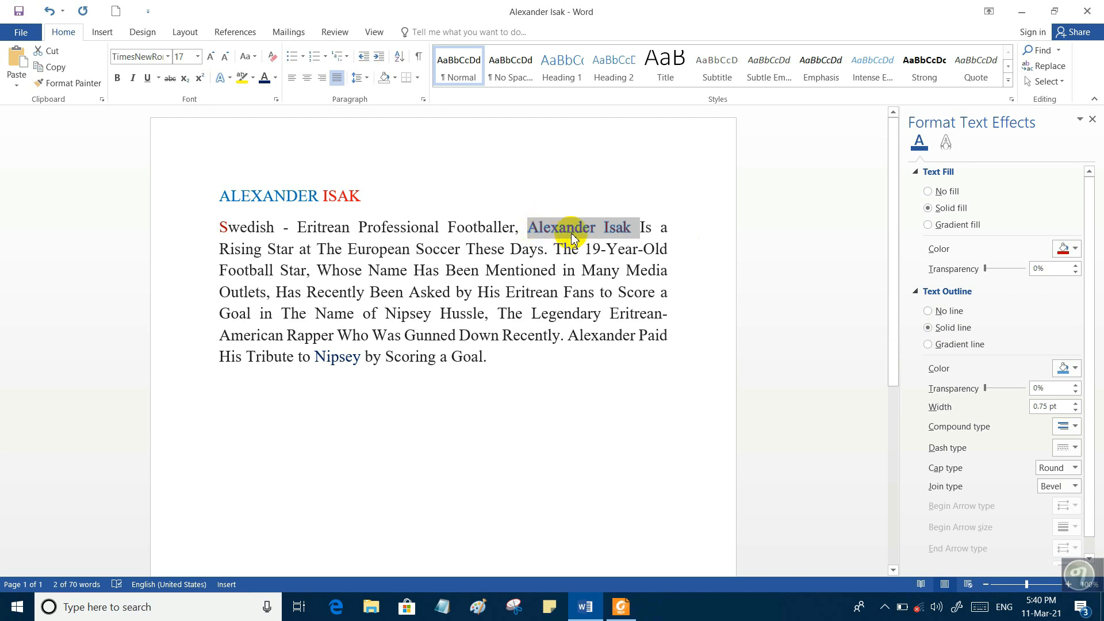
# Enlarge "Alexander Isak" to font size 33 and start it on a new line after "Footballer,"
pyautogui.click(211, 57)
pyautogui.click(211, 57)
pyautogui.click(211, 57)
pyautogui.click(211, 56)
pyautogui.click(211, 56)
pyautogui.click(211, 57)
pyautogui.click(211, 56)
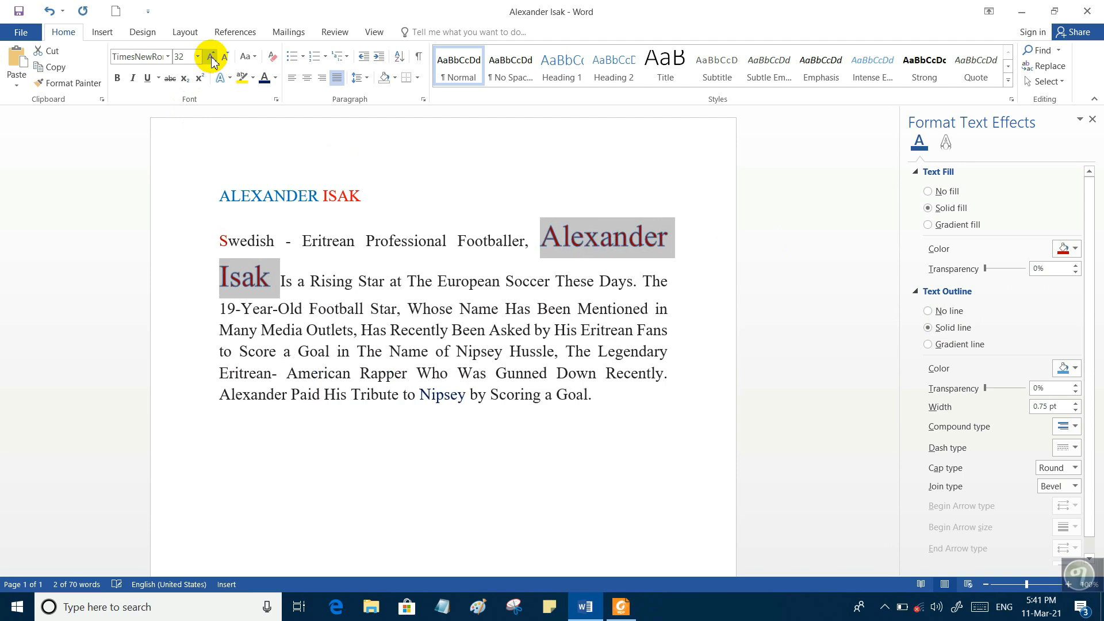
pyautogui.click(532, 256)
pyautogui.press('Return')
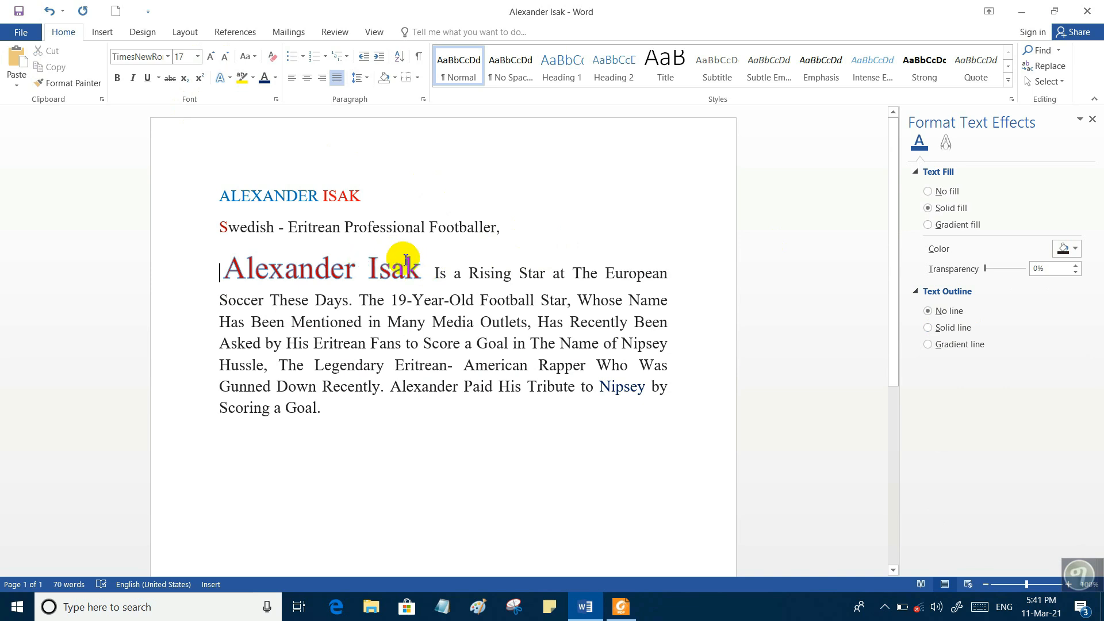
# Try the enlarged "Alexander Isak" without an outline, and give it a solid green outline
pyautogui.moveTo(421, 270); pyautogui.dragTo(270, 260)
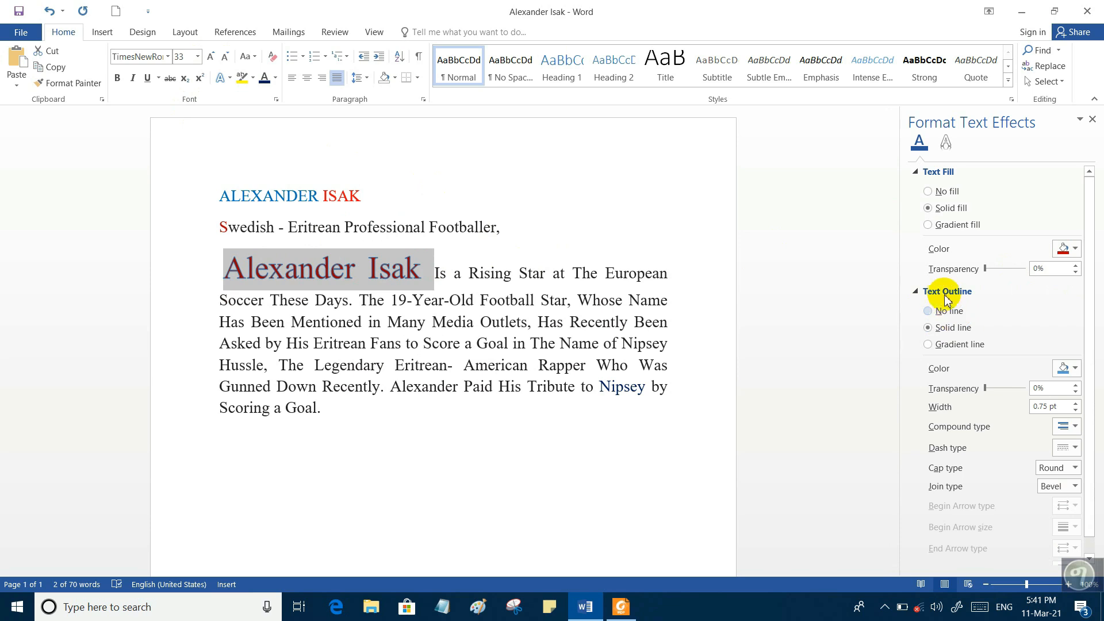
pyautogui.click(946, 312)
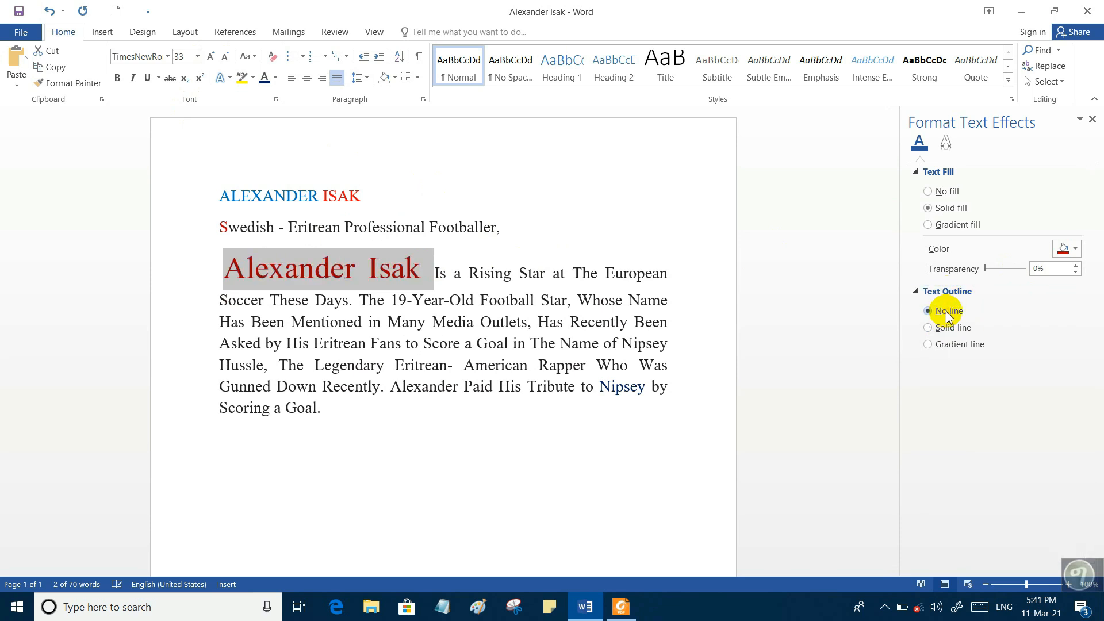
pyautogui.click(946, 328)
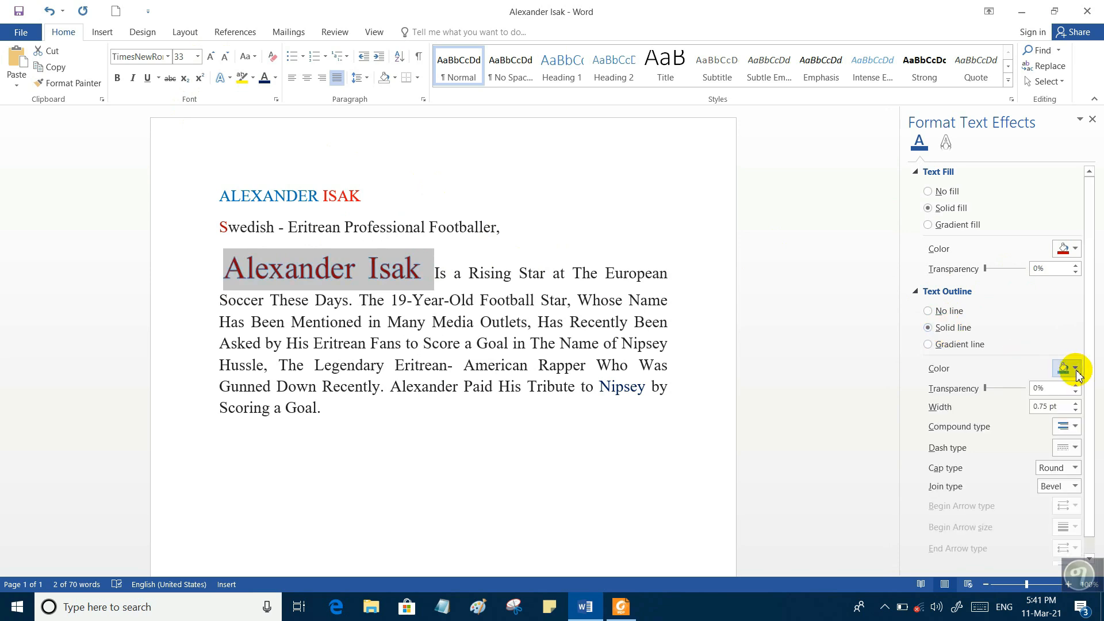
pyautogui.click(1075, 370)
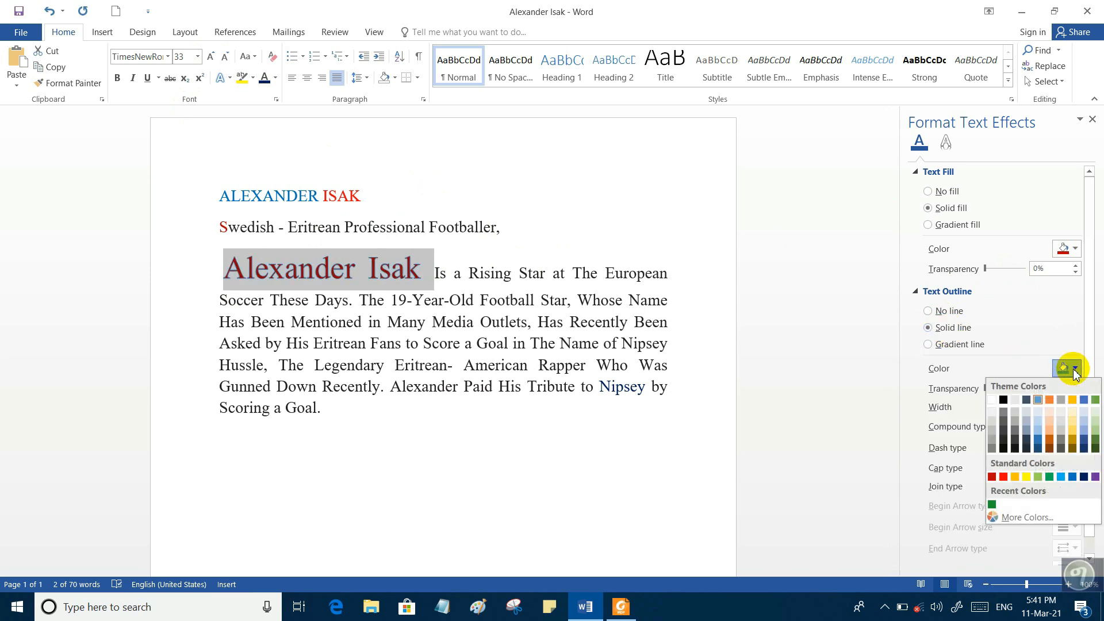
pyautogui.click(1050, 478)
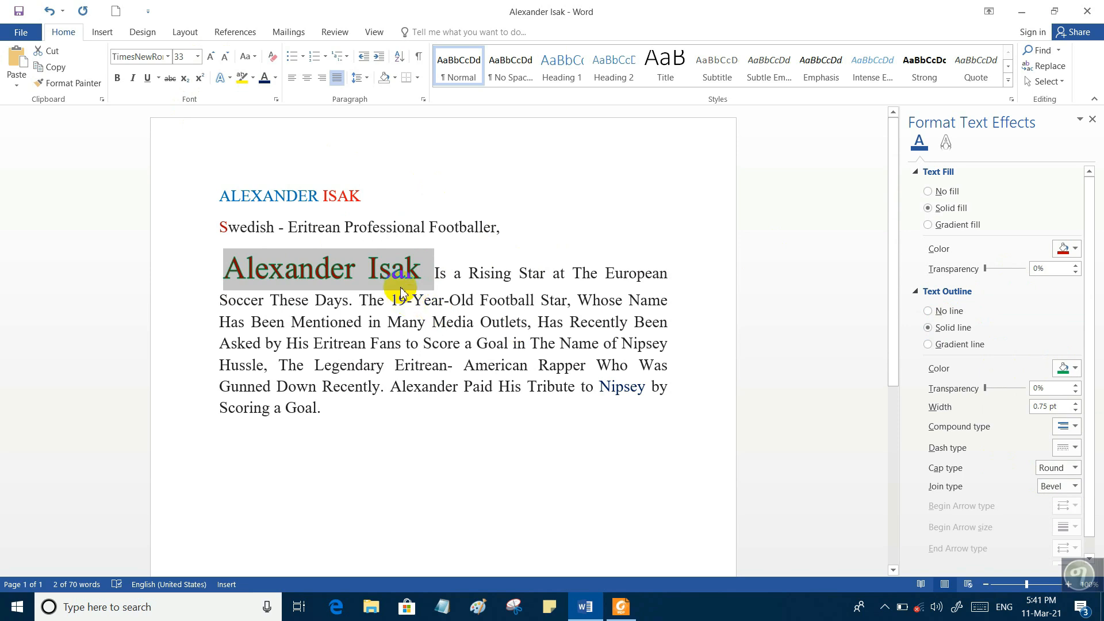
pyautogui.click(384, 455)
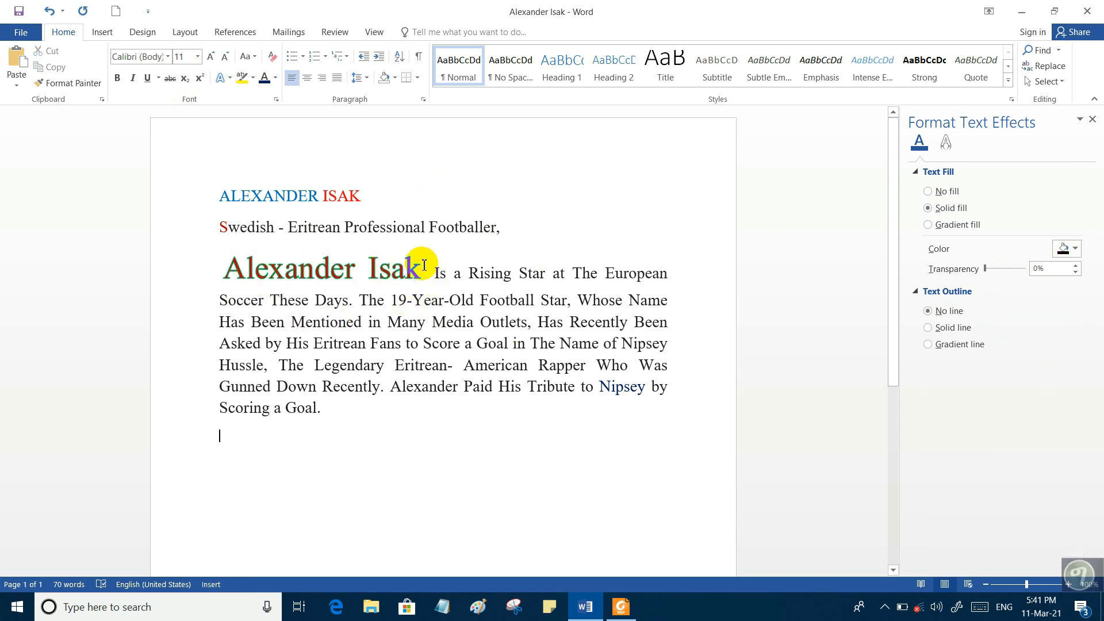
# Change the outline of the enlarged "Alexander Isak" to a gradient line and collapse the outline settings
pyautogui.moveTo(423, 266); pyautogui.dragTo(276, 264)
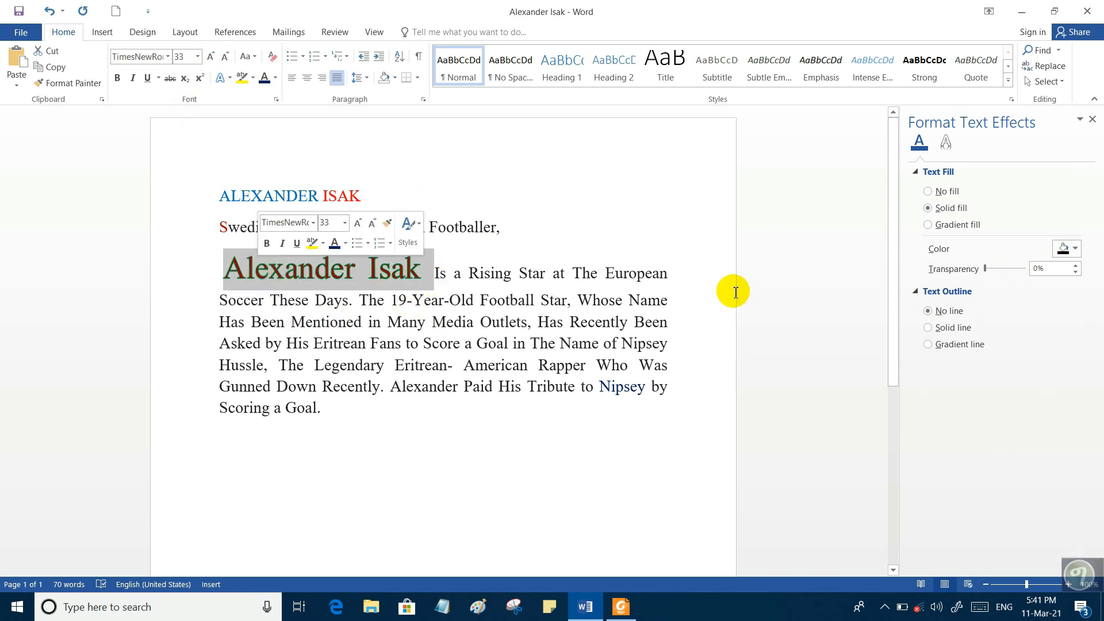
pyautogui.click(948, 349)
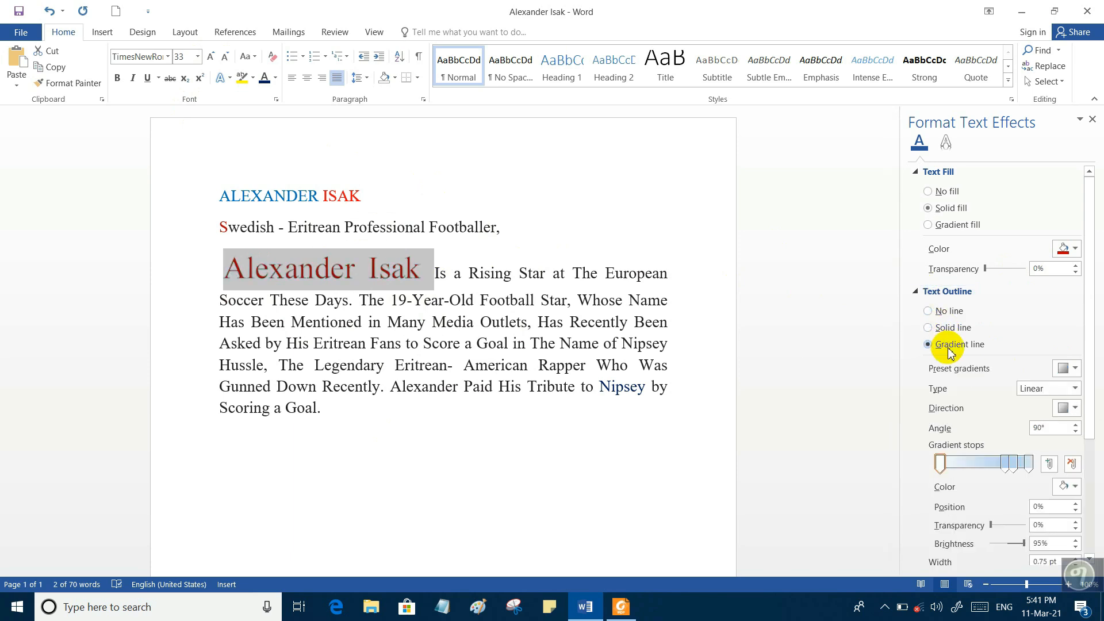
pyautogui.click(915, 291)
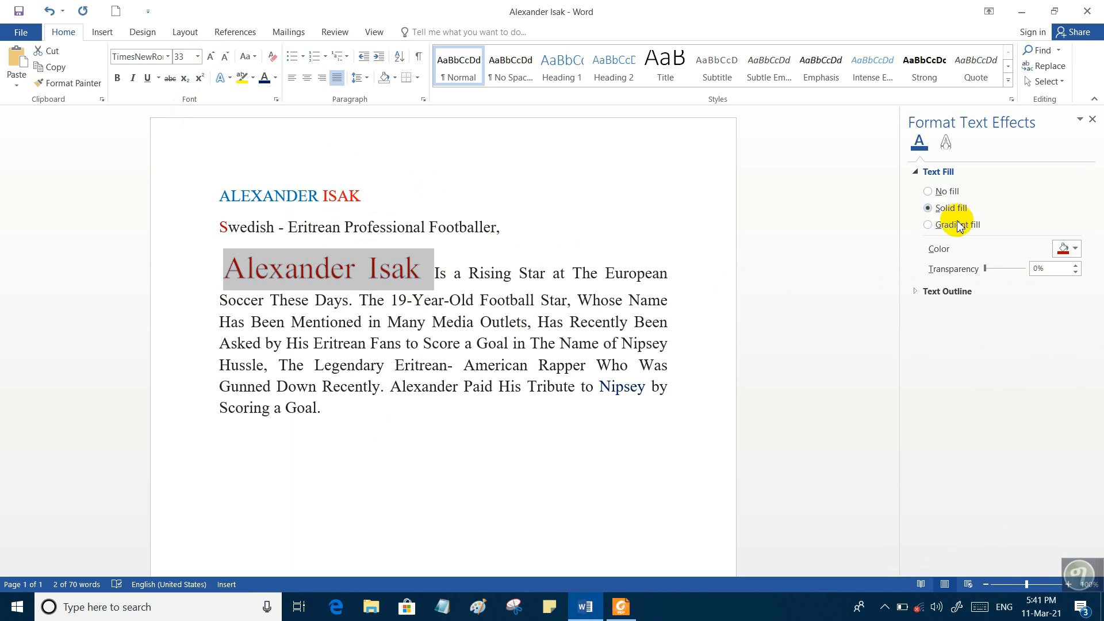
# Give the enlarged "Alexander Isak" a gradient fill using the dark blue radial preset
pyautogui.click(954, 229)
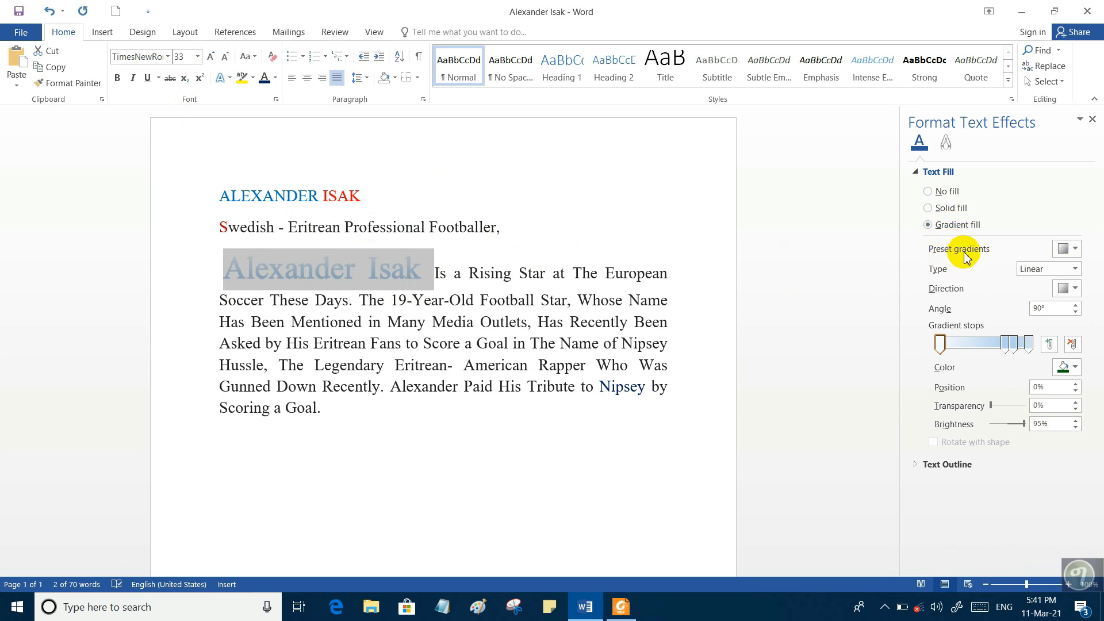
pyautogui.click(1073, 249)
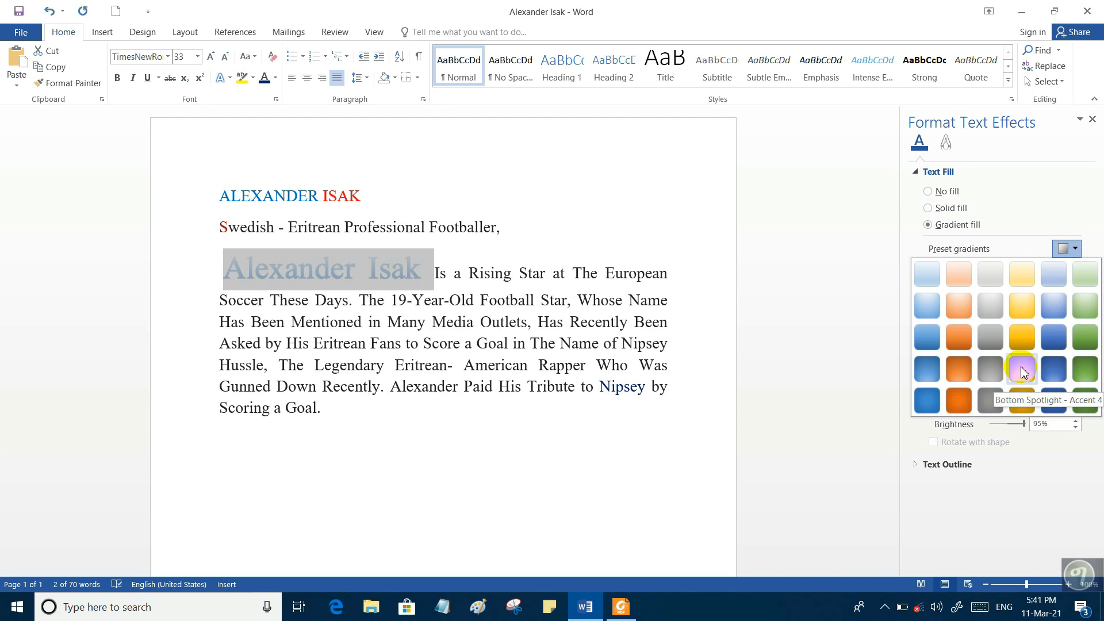
pyautogui.click(1050, 401)
pyautogui.click(353, 450)
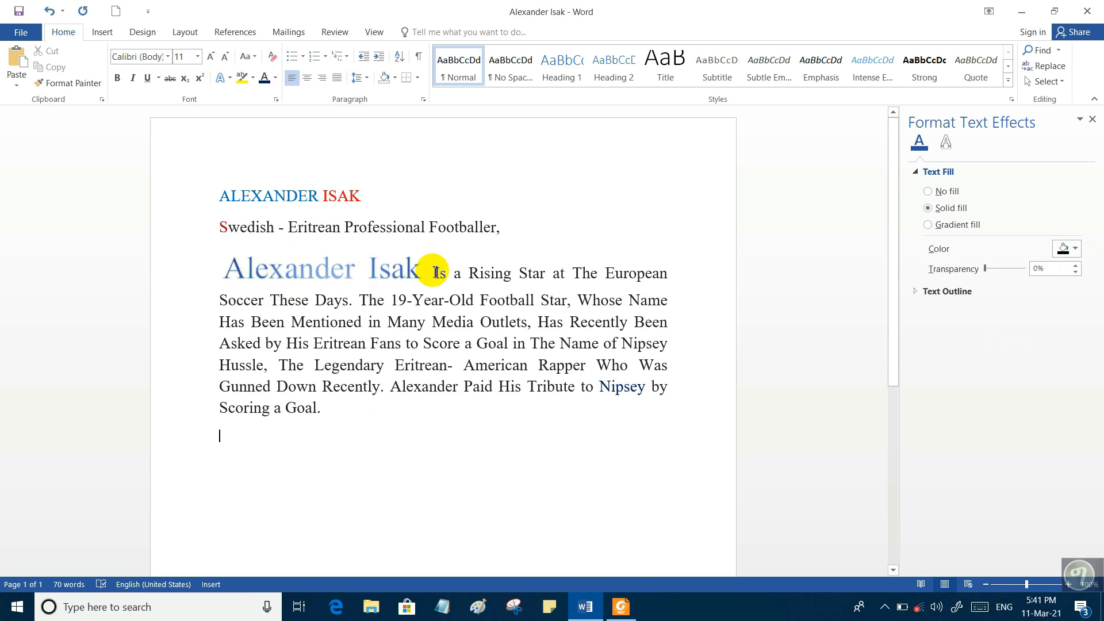
# Try the Linear type for the gradient fill of the enlarged "Alexander Isak"
pyautogui.moveTo(366, 269); pyautogui.dragTo(264, 268)
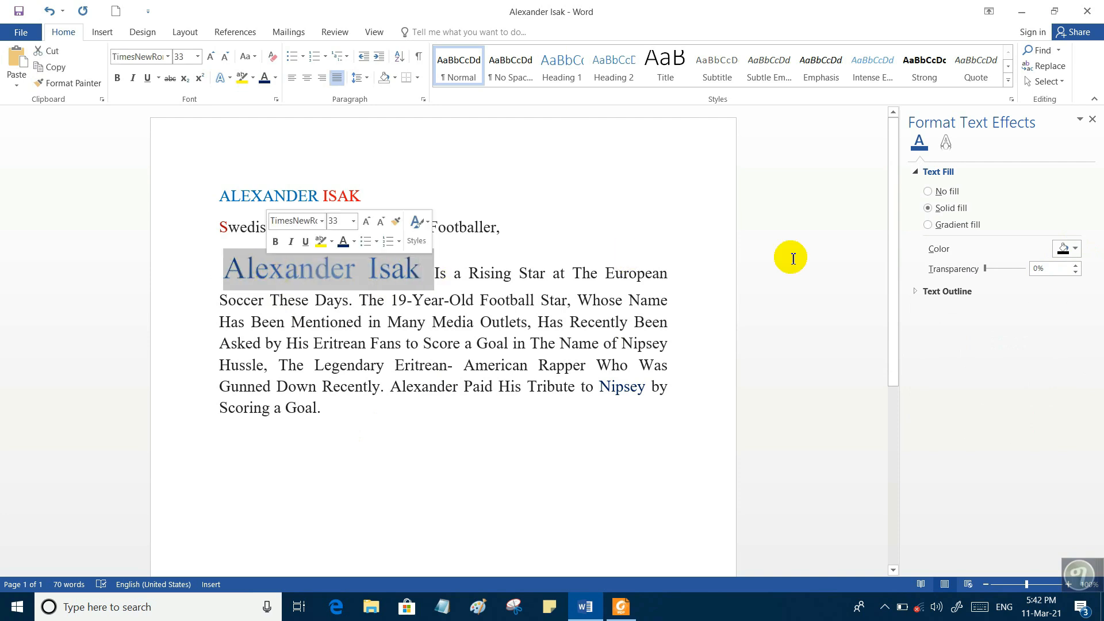
pyautogui.click(943, 225)
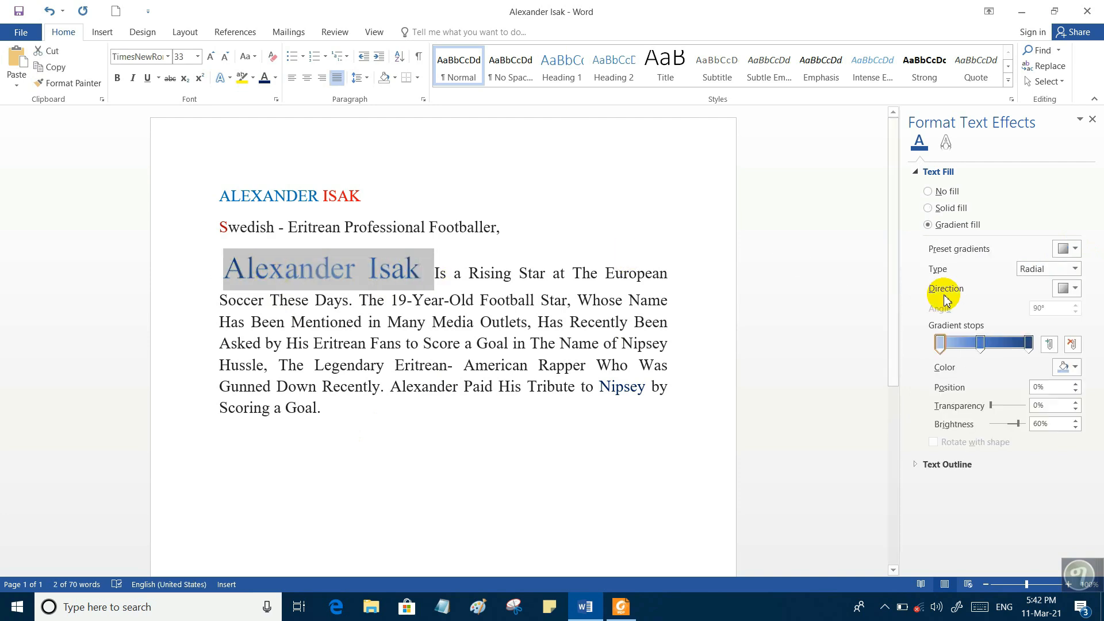
pyautogui.click(1076, 269)
pyautogui.click(1032, 284)
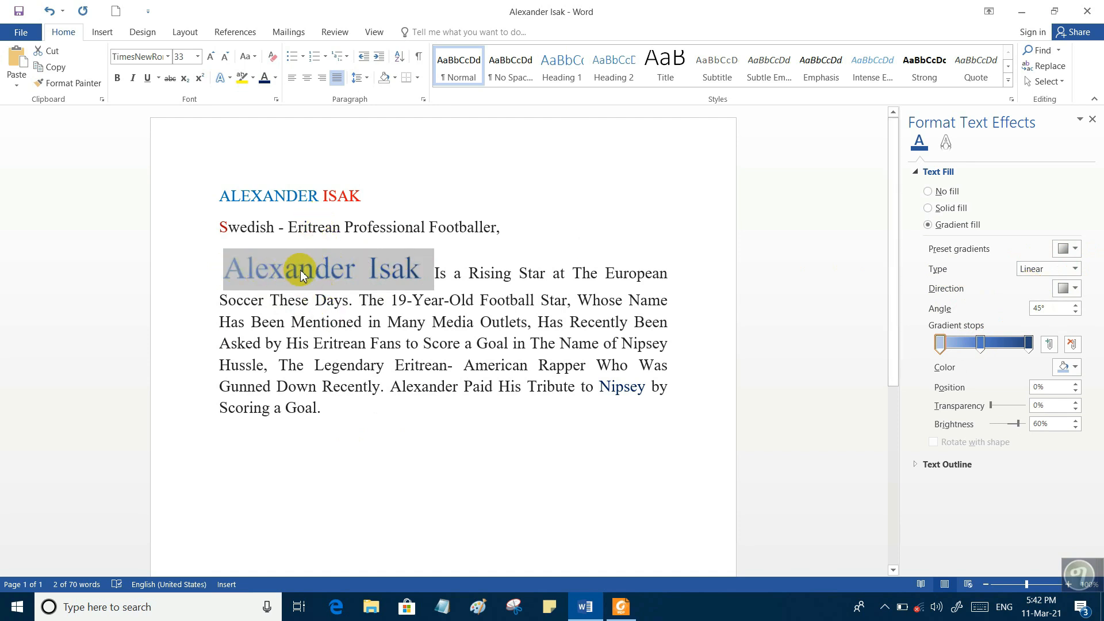
# Set the gradient fill of "Alexander Isak" to the Rectangular type with the From Center direction
pyautogui.click(1076, 270)
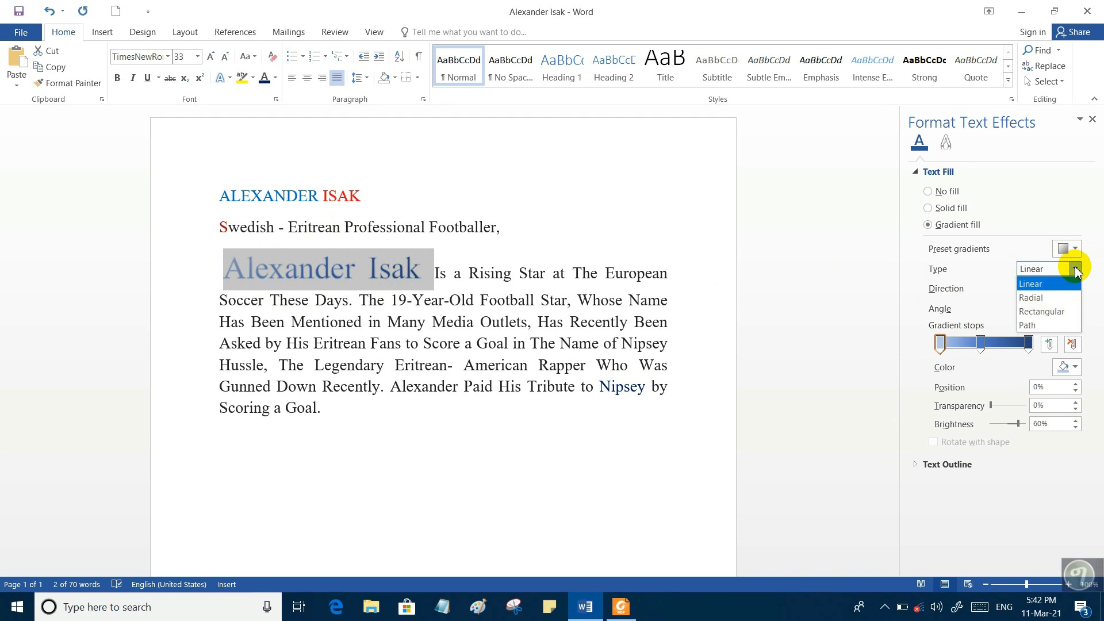
pyautogui.click(1052, 312)
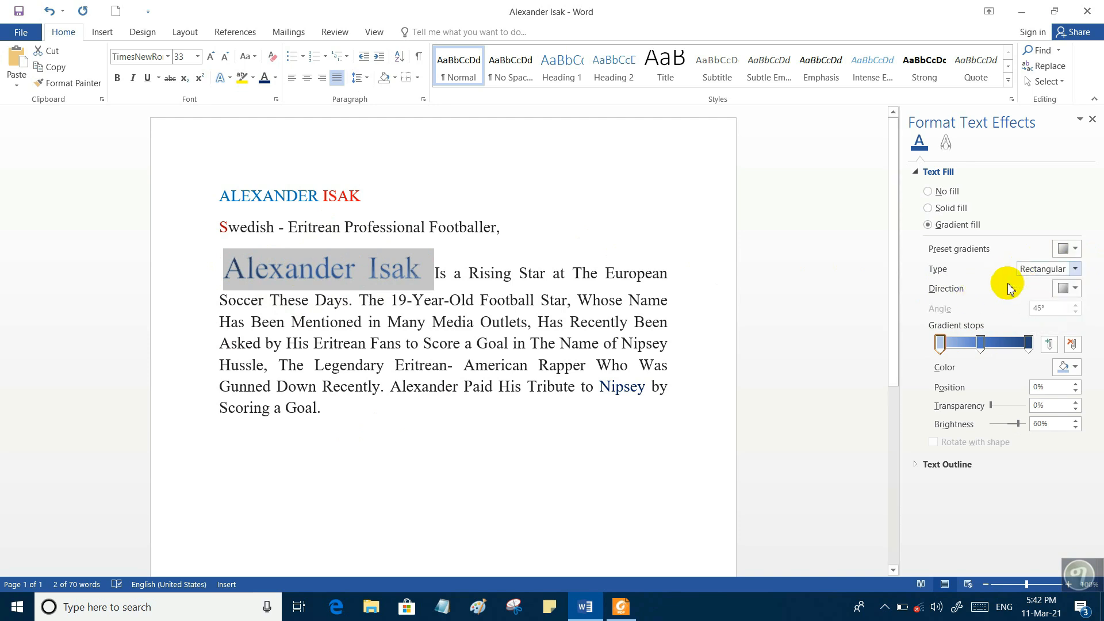
pyautogui.click(1075, 289)
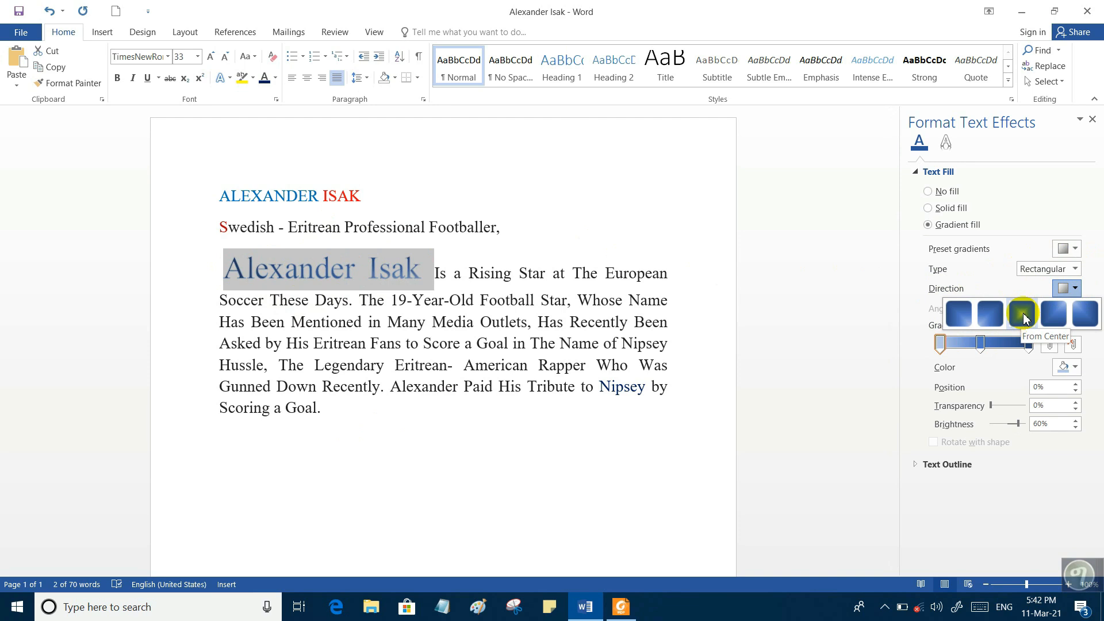
pyautogui.click(1023, 318)
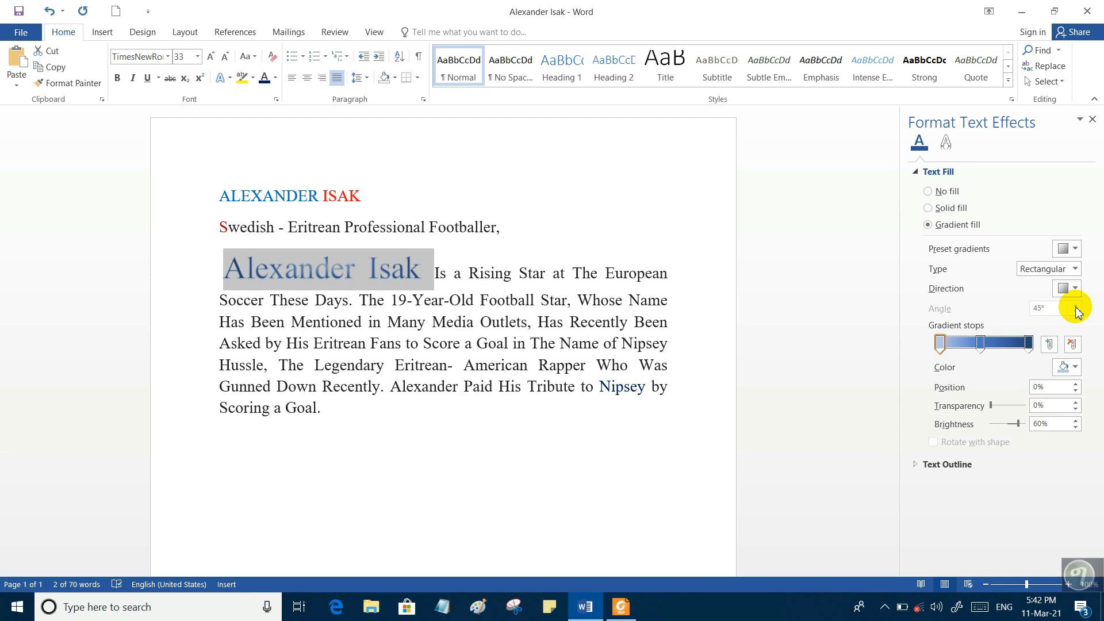
# Move the middle gradient stop of the "Alexander Isak" fill to 32% and color it red
pyautogui.moveTo(981, 348)
pyautogui.mouseDown()
pyautogui.moveTo(1008, 347)
pyautogui.moveTo(970, 350)
pyautogui.mouseUp()
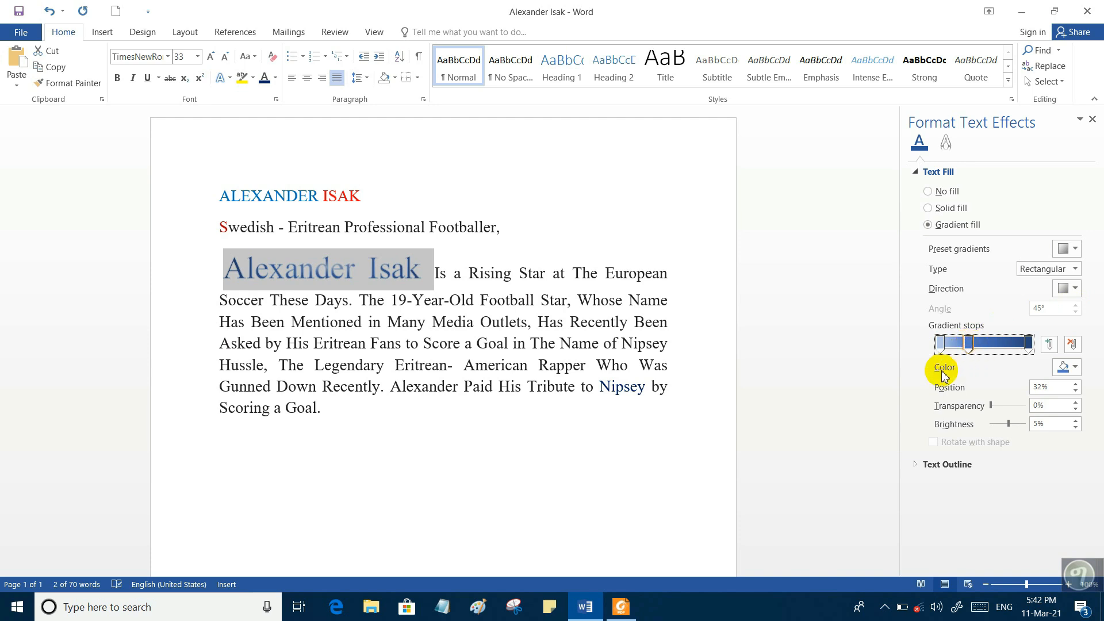
pyautogui.click(1076, 370)
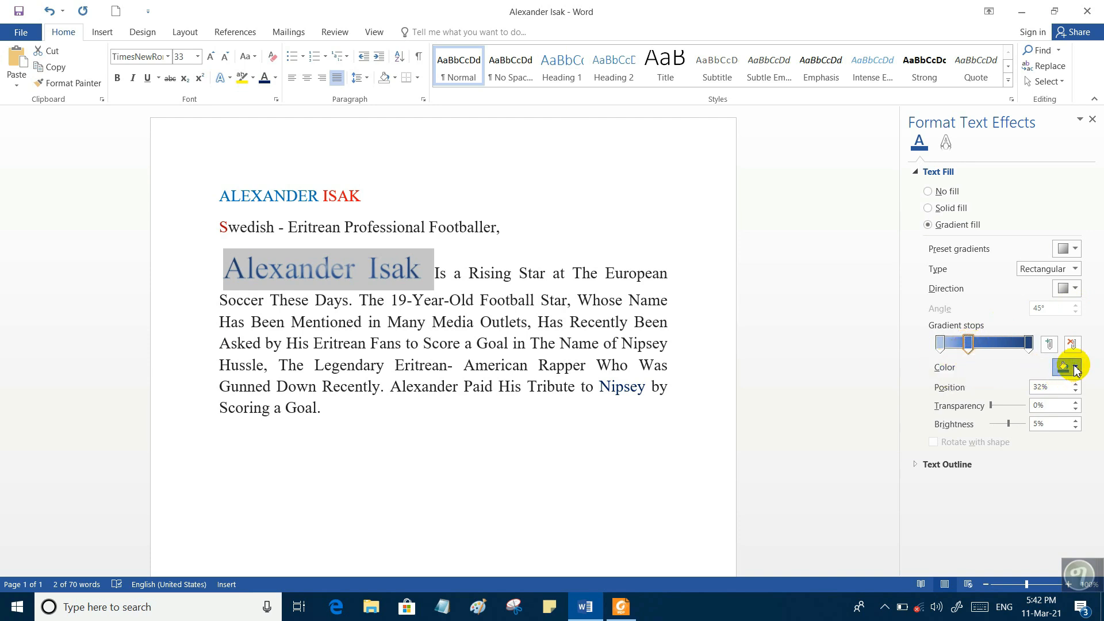
pyautogui.click(1003, 476)
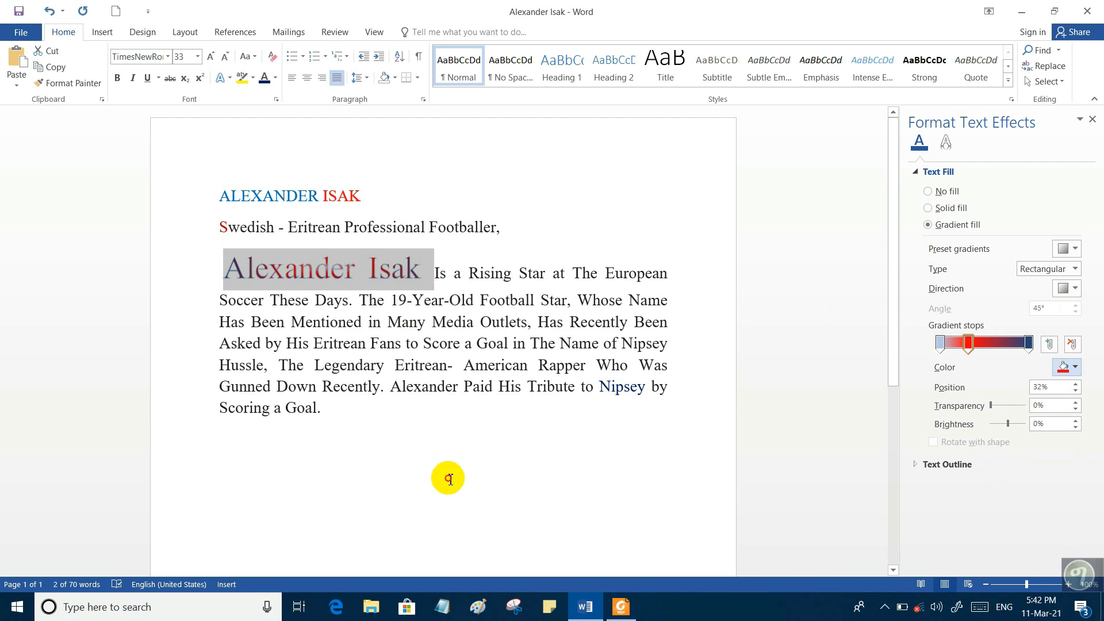
# Give the enlarged "Alexander Isak" the outer shadow preset that casts toward the upper right at 315°
pyautogui.click(448, 477)
pyautogui.moveTo(424, 269); pyautogui.dragTo(256, 266)
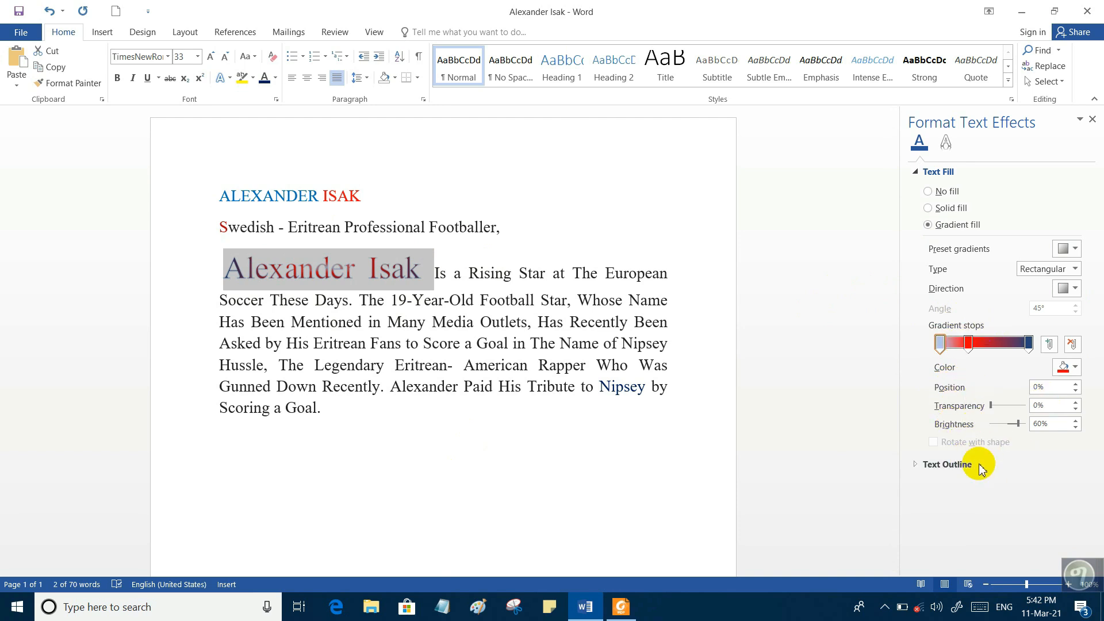
pyautogui.click(946, 144)
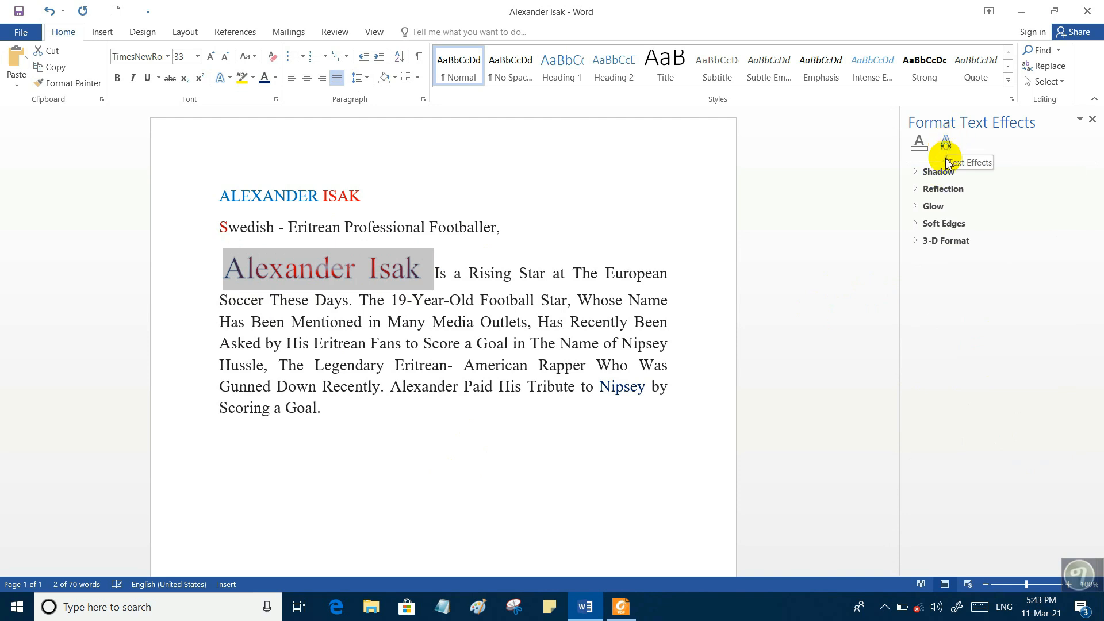
pyautogui.click(916, 174)
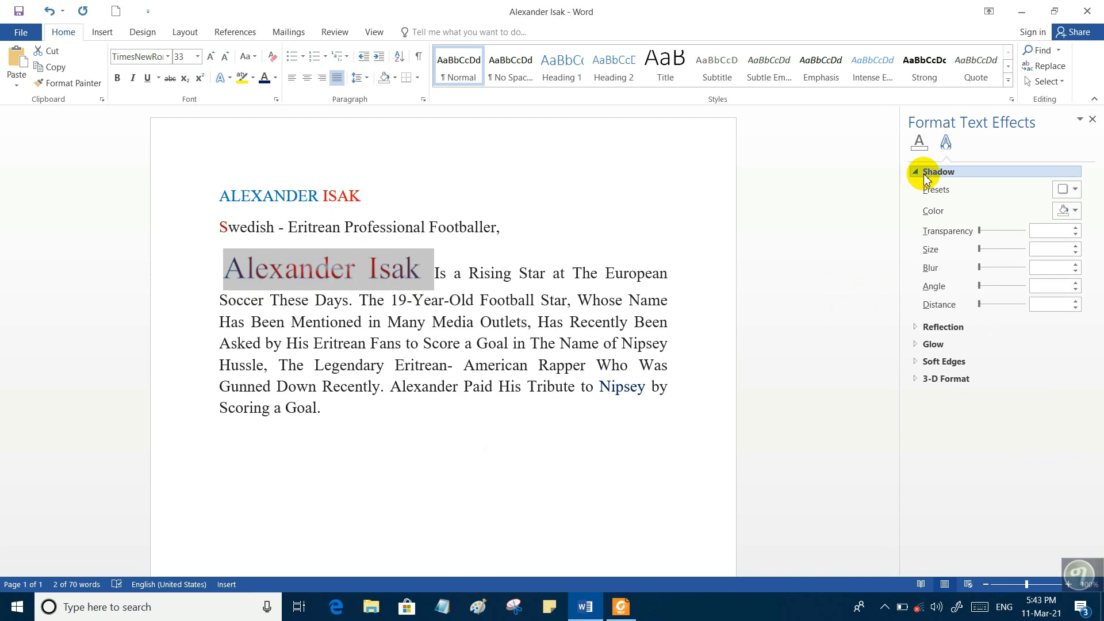
pyautogui.click(1074, 190)
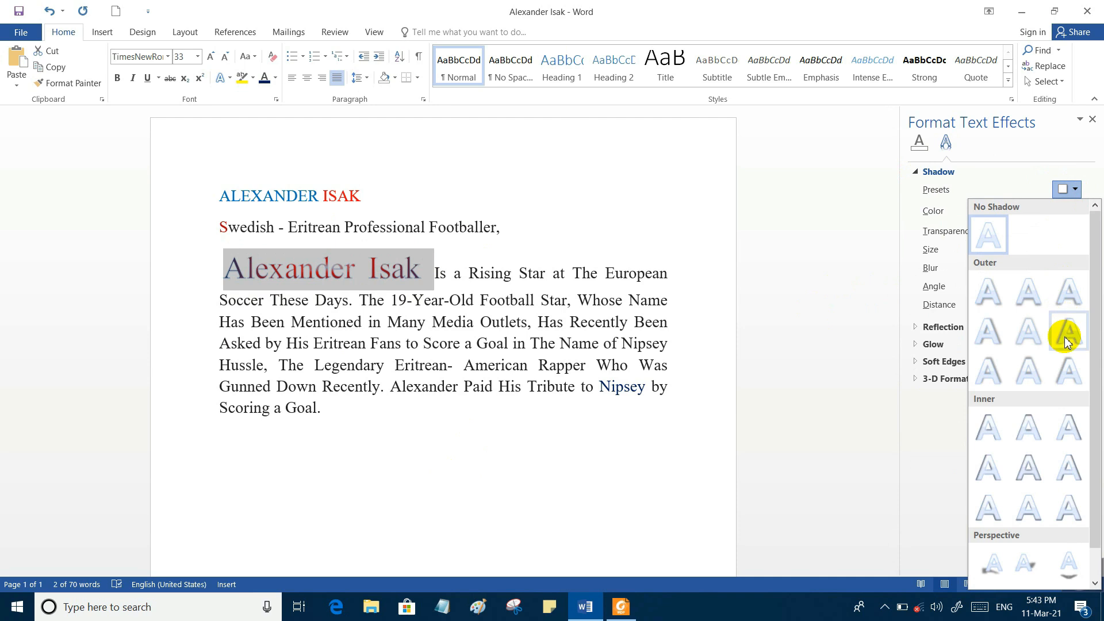
pyautogui.click(998, 373)
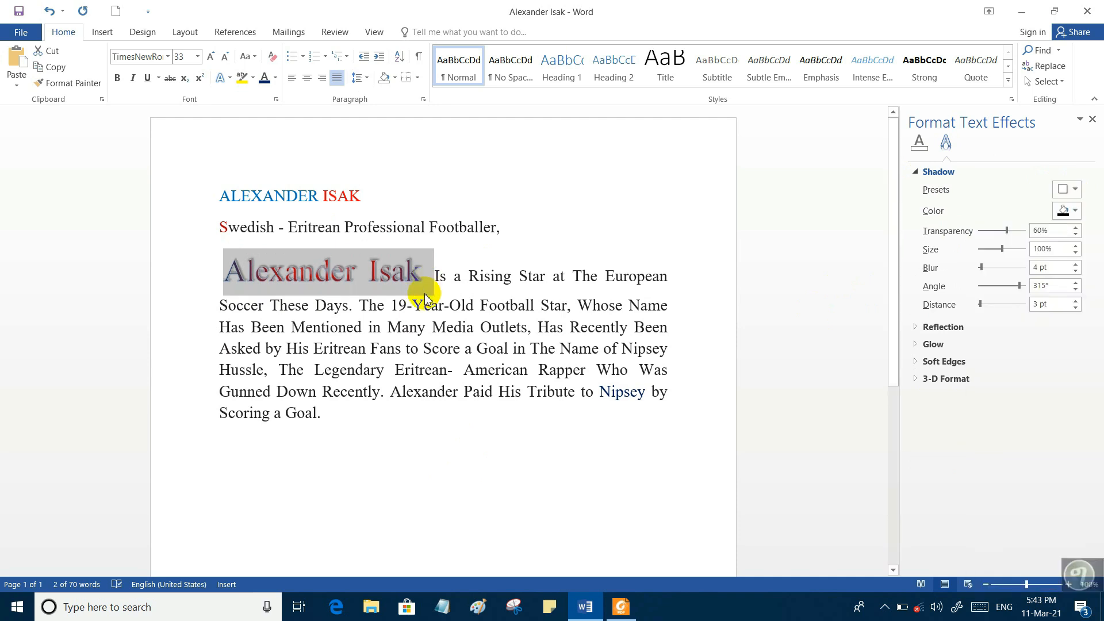
pyautogui.click(396, 444)
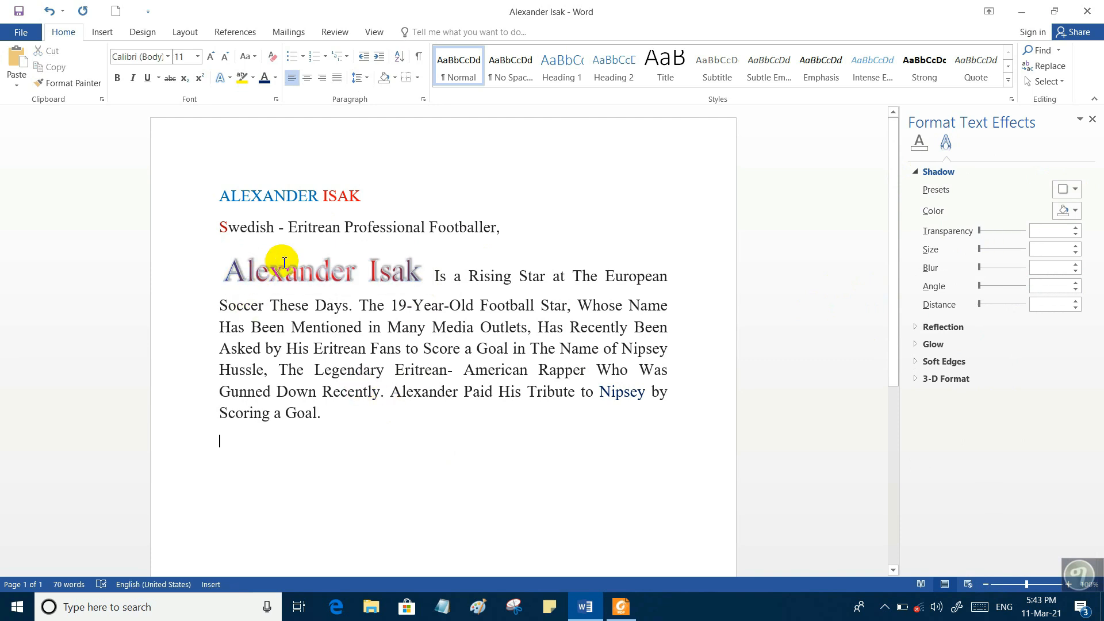
# Color the shadow of the enlarged "Alexander Isak" standard green
pyautogui.moveTo(423, 271); pyautogui.dragTo(282, 270)
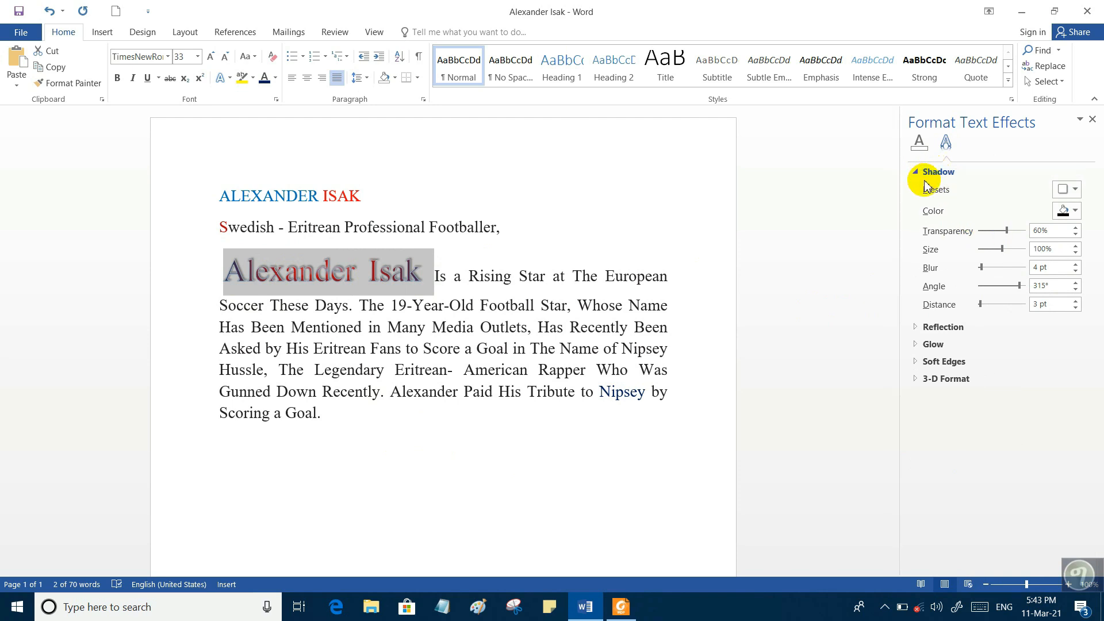
pyautogui.click(1074, 210)
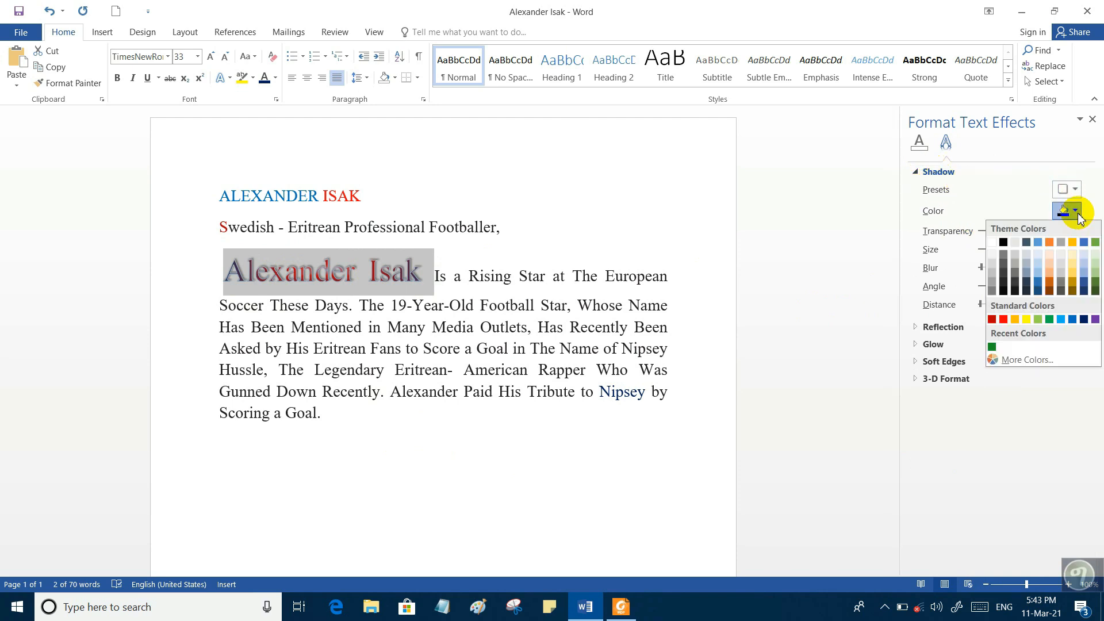
pyautogui.click(1050, 324)
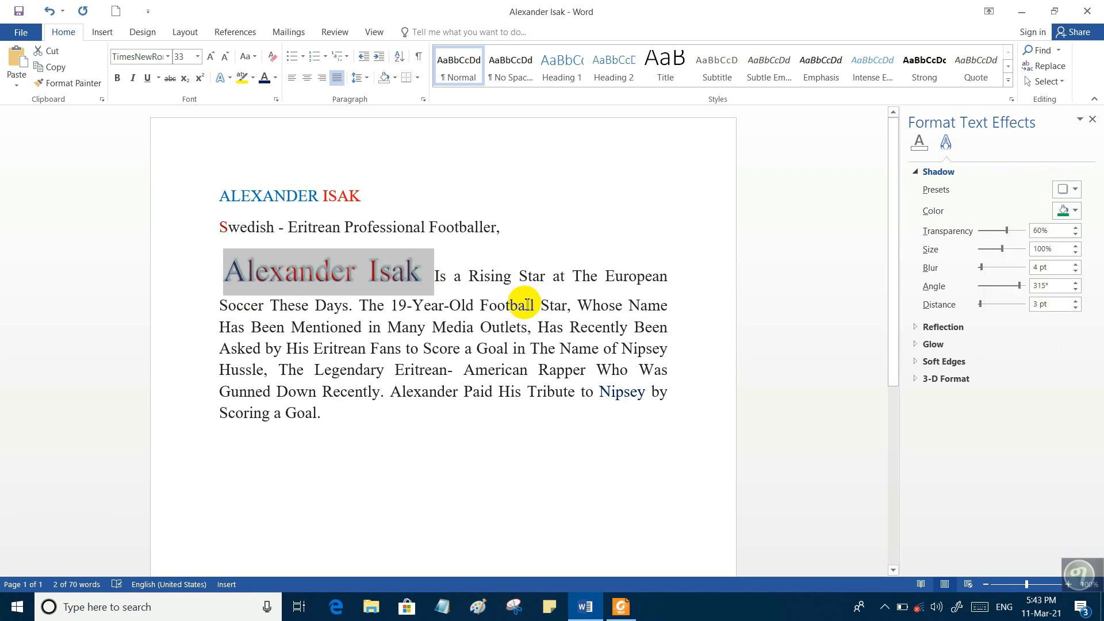
pyautogui.click(478, 533)
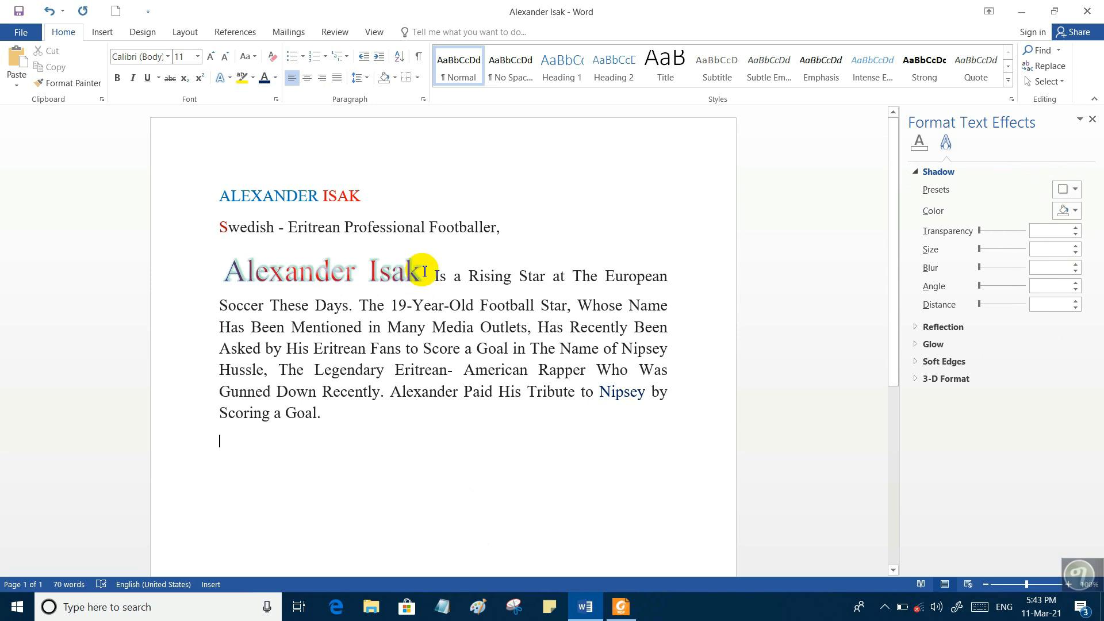
# Try different transparencies for the green shadow of "Alexander Isak" and set it to 20%, with the shadow size at 100%
pyautogui.moveTo(424, 271); pyautogui.dragTo(233, 268)
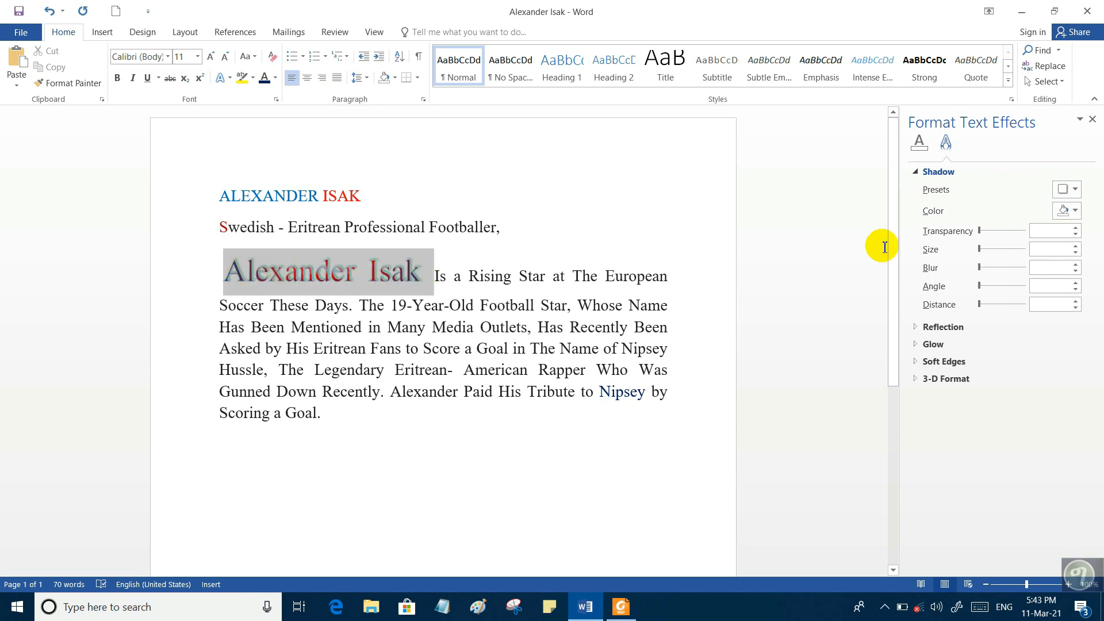
pyautogui.moveTo(1005, 231)
pyautogui.mouseDown()
pyautogui.moveTo(986, 230)
pyautogui.moveTo(1015, 232)
pyautogui.moveTo(990, 233)
pyautogui.mouseUp()
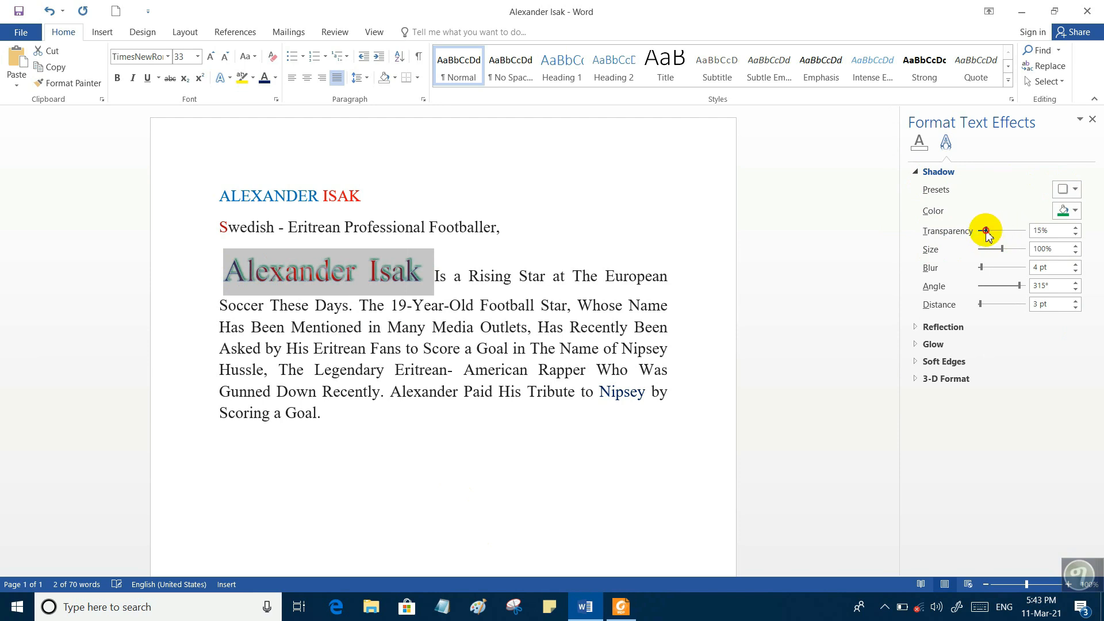
pyautogui.moveTo(984, 231); pyautogui.dragTo(1021, 233)
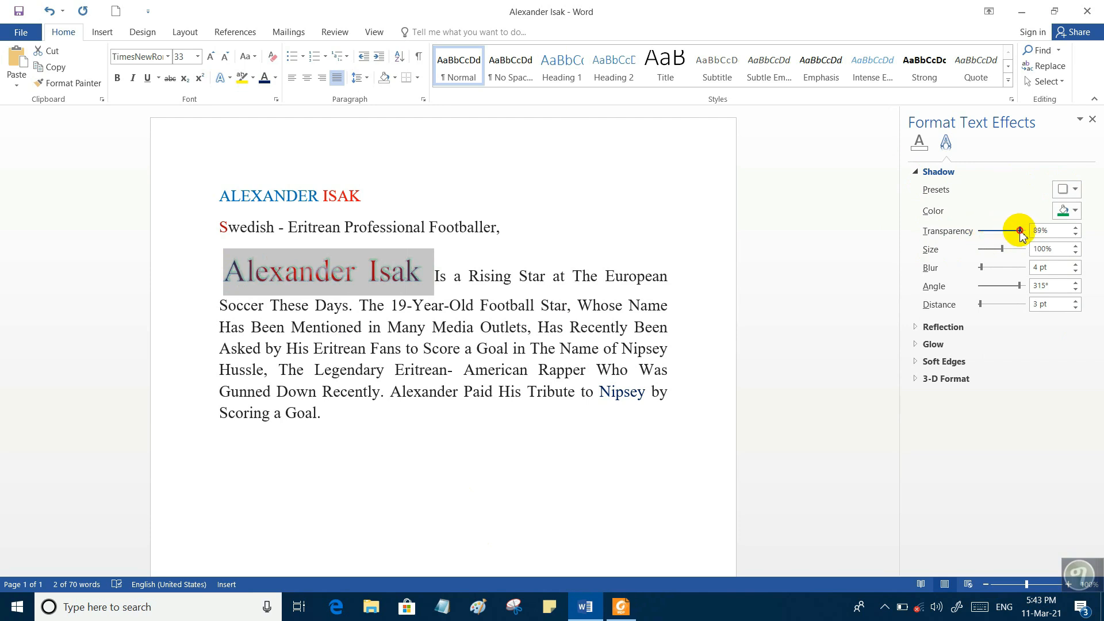
pyautogui.moveTo(1003, 251)
pyautogui.mouseDown()
pyautogui.moveTo(1020, 253)
pyautogui.moveTo(988, 230)
pyautogui.moveTo(1004, 252)
pyautogui.moveTo(992, 251)
pyautogui.moveTo(1004, 253)
pyautogui.mouseUp()
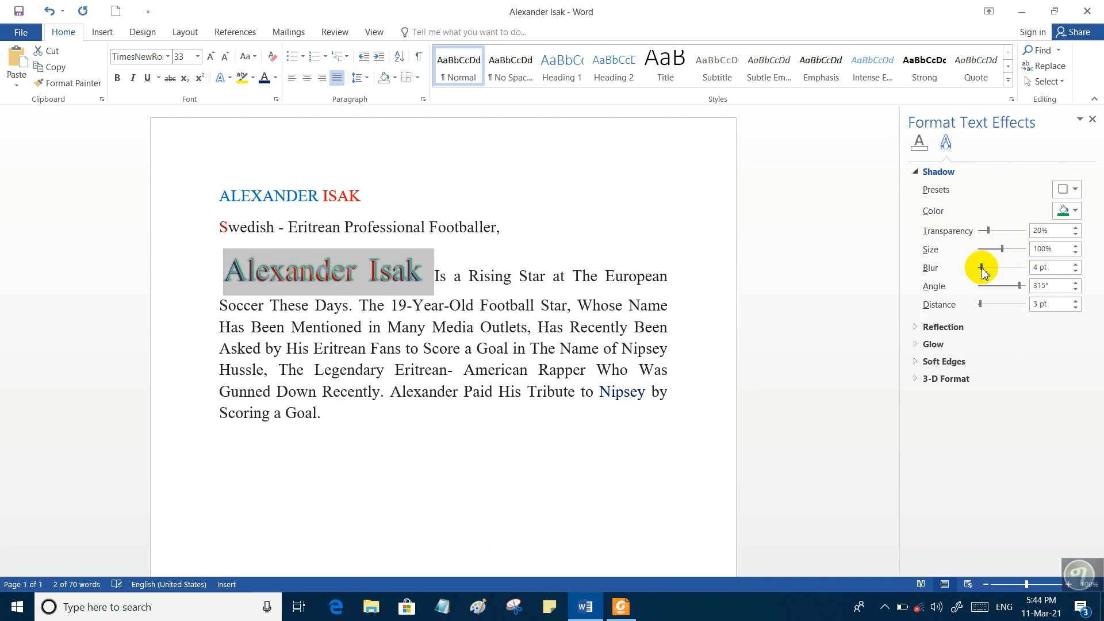
# Set the shadow of "Alexander Isak" to a 10 pt blur, a 239° angle and an 11 pt distance
pyautogui.moveTo(982, 268)
pyautogui.mouseDown()
pyautogui.moveTo(1012, 268)
pyautogui.moveTo(985, 268)
pyautogui.mouseUp()
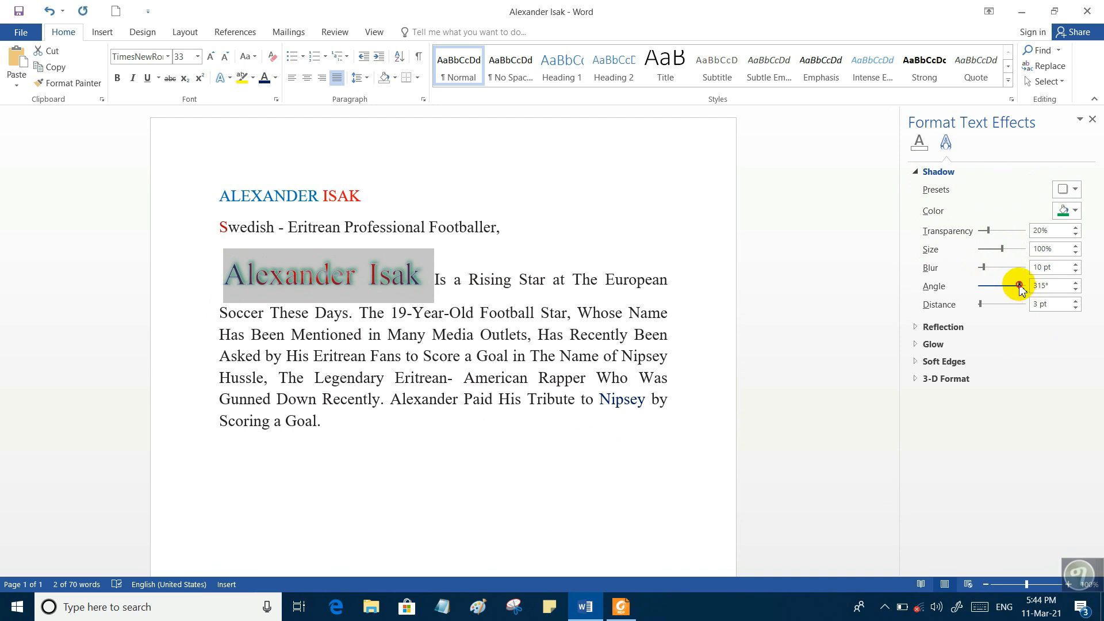
pyautogui.moveTo(1018, 286)
pyautogui.mouseDown()
pyautogui.moveTo(987, 285)
pyautogui.moveTo(1012, 286)
pyautogui.mouseUp()
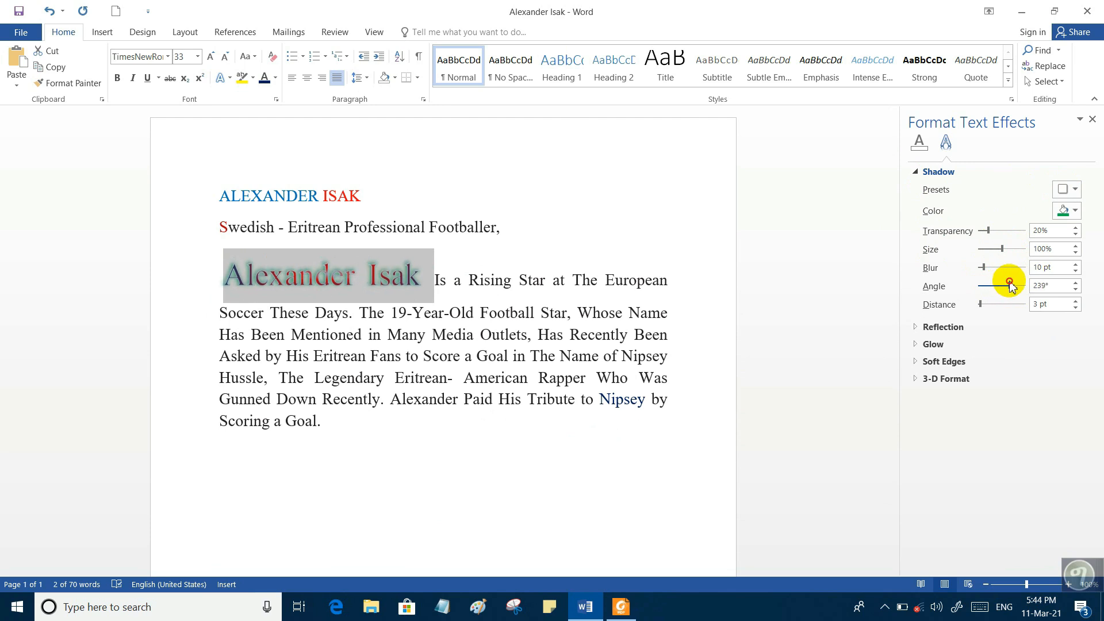
pyautogui.moveTo(981, 305)
pyautogui.mouseDown()
pyautogui.moveTo(999, 304)
pyautogui.moveTo(982, 304)
pyautogui.mouseUp()
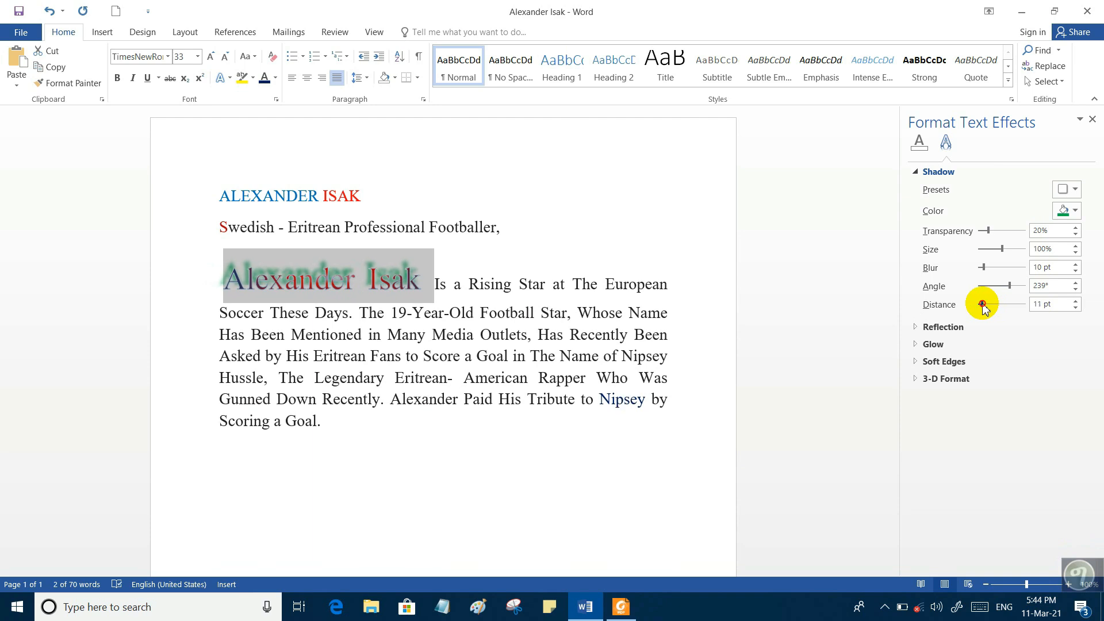
pyautogui.click(943, 172)
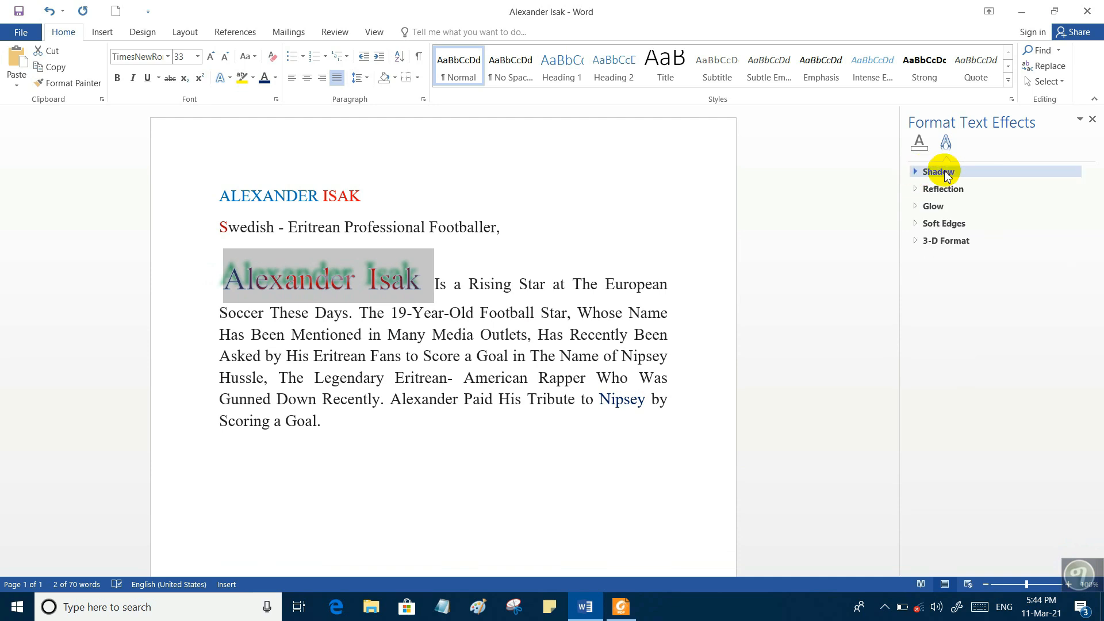
# Add a reflection to the enlarged "Alexander Isak" using the center preset of the reflection variations
pyautogui.click(917, 190)
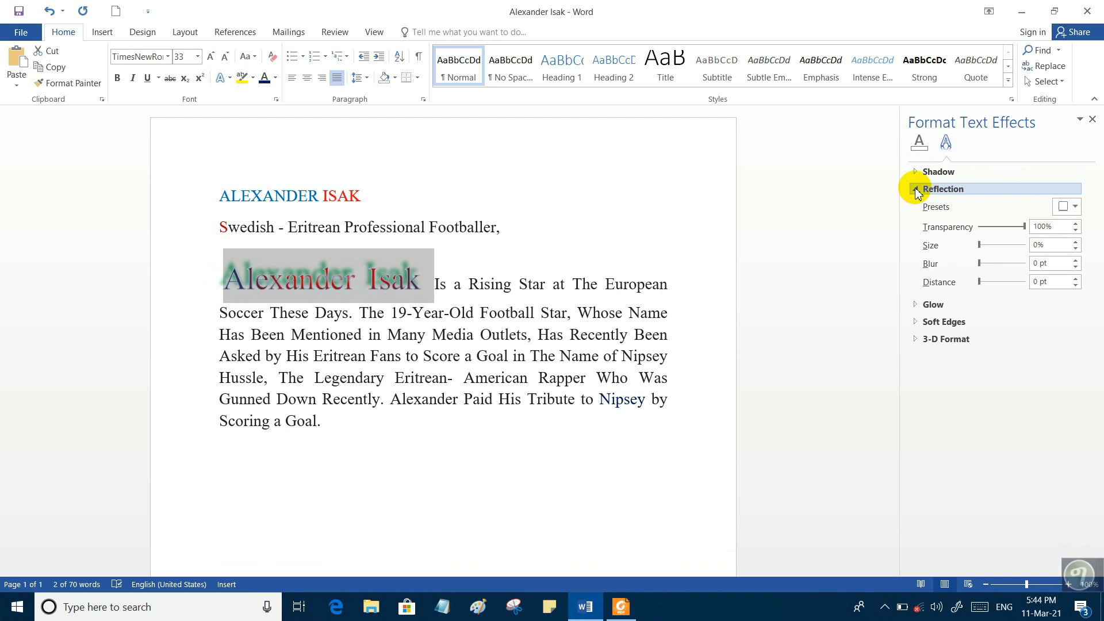
pyautogui.click(1076, 208)
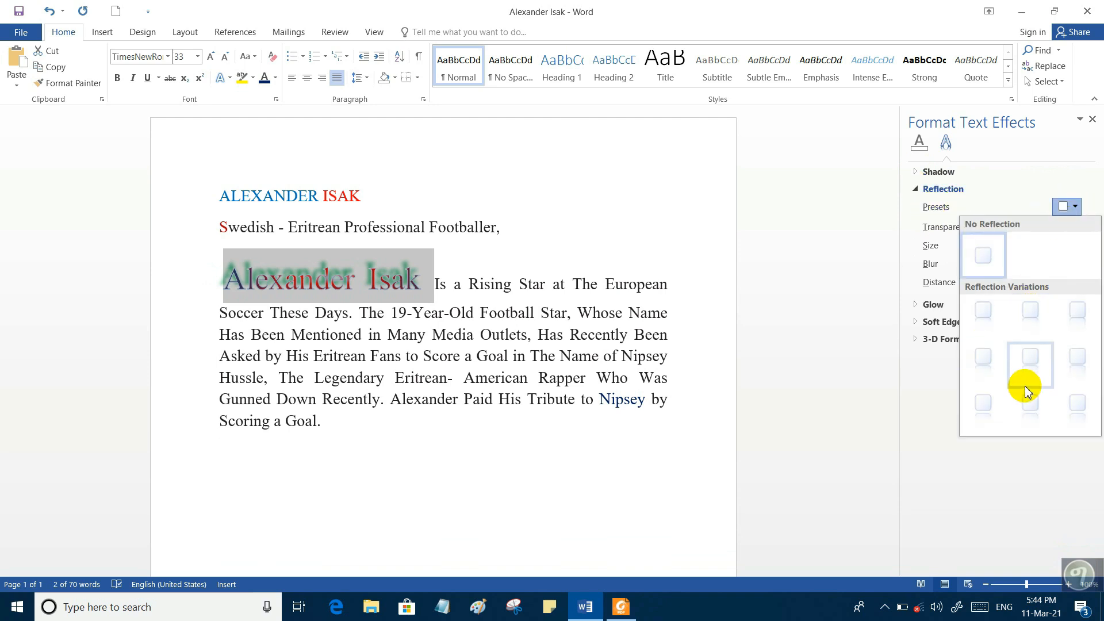
pyautogui.click(1026, 368)
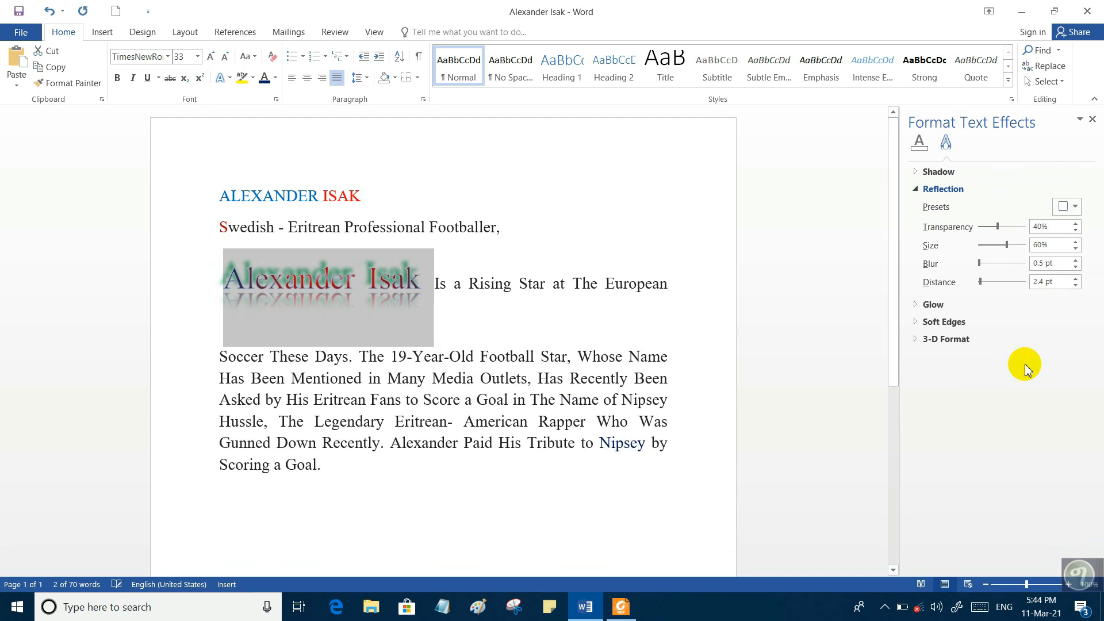
pyautogui.click(391, 490)
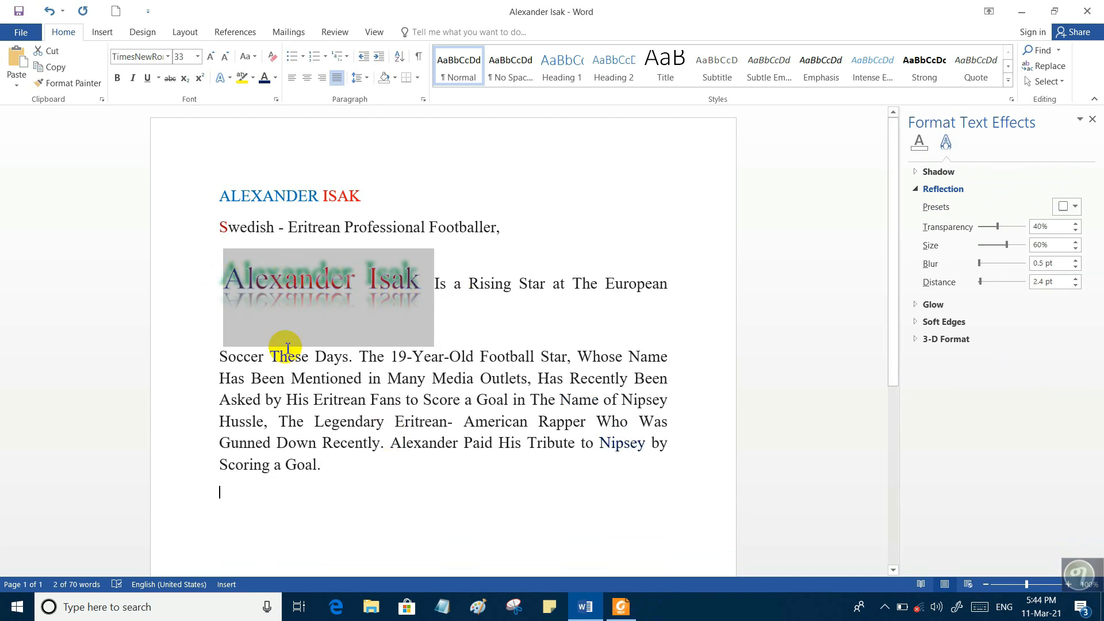
pyautogui.click(288, 348)
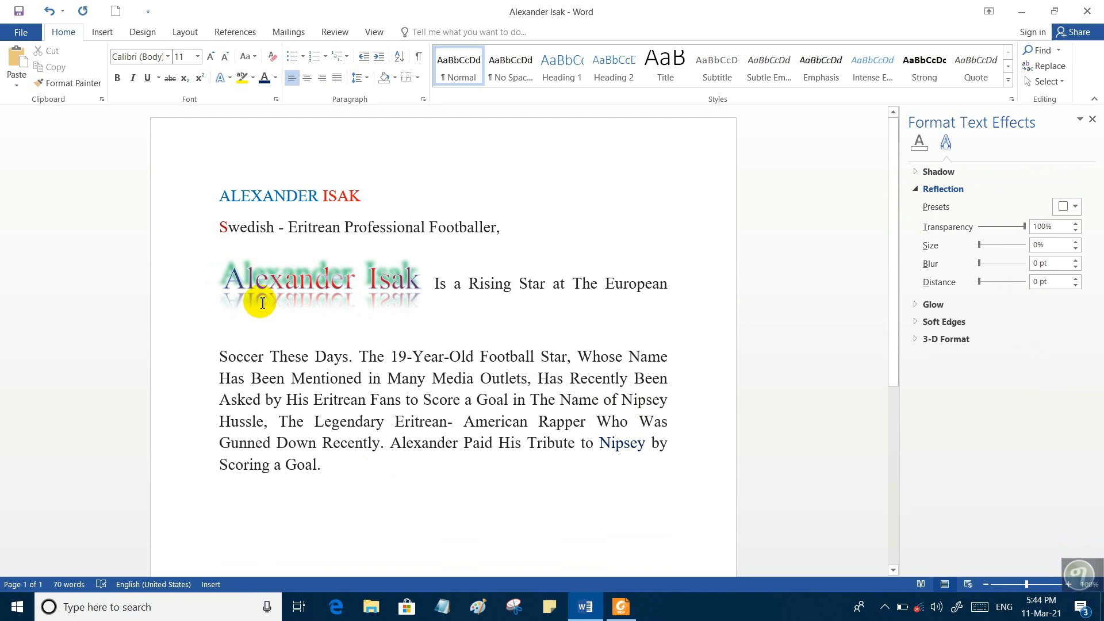
# Apply the blue 18 pt glow preset, Accent color 5, to the enlarged "Alexander Isak"
pyautogui.moveTo(421, 278); pyautogui.dragTo(298, 297)
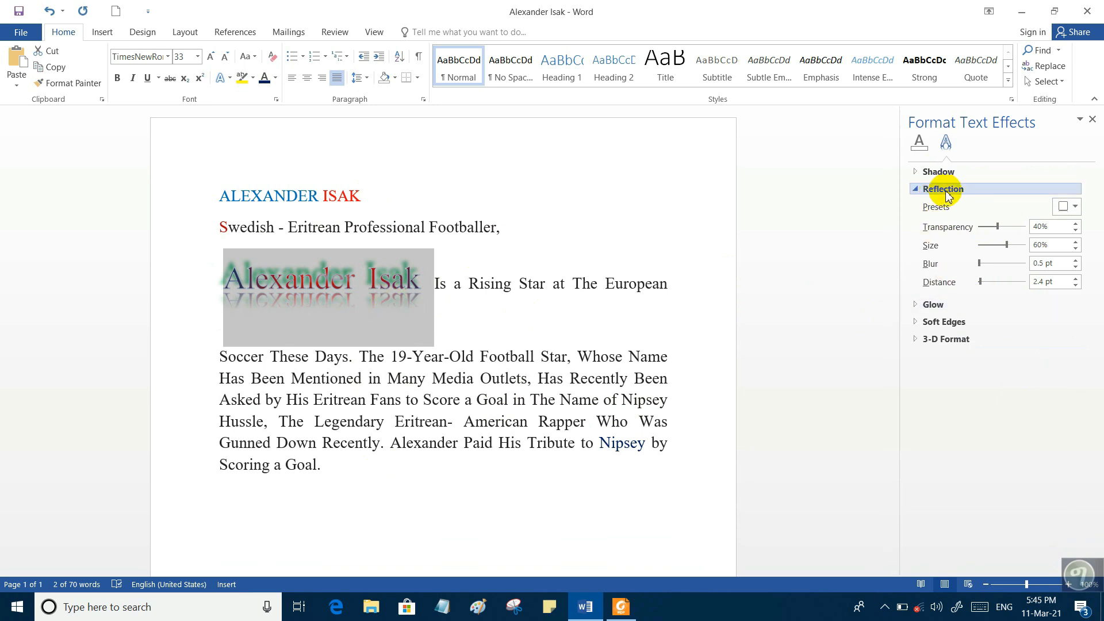
pyautogui.click(916, 193)
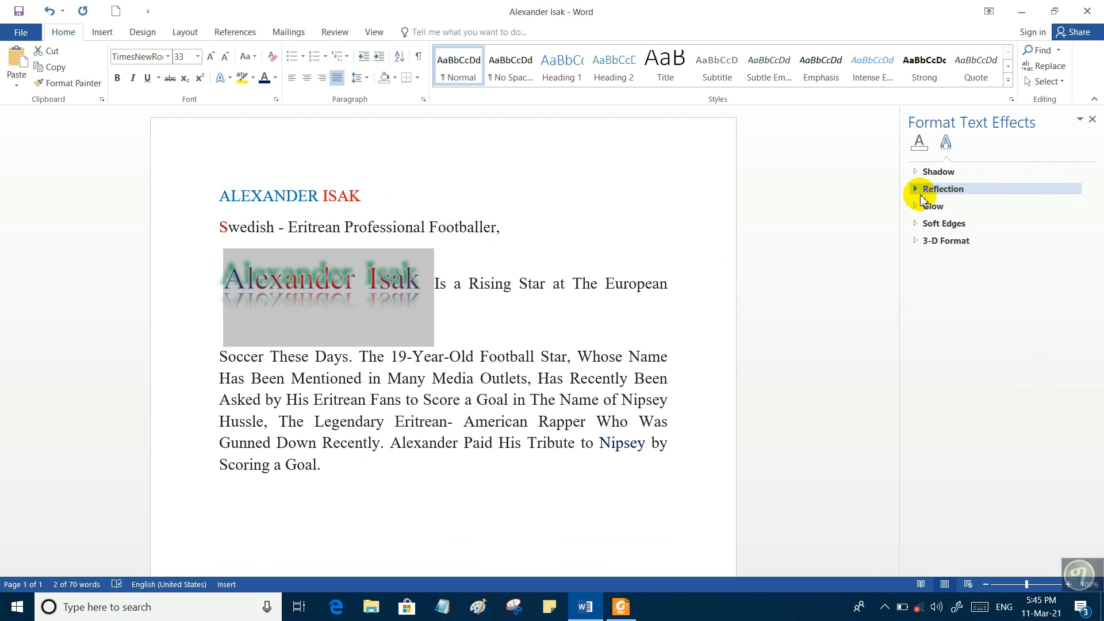
pyautogui.click(918, 207)
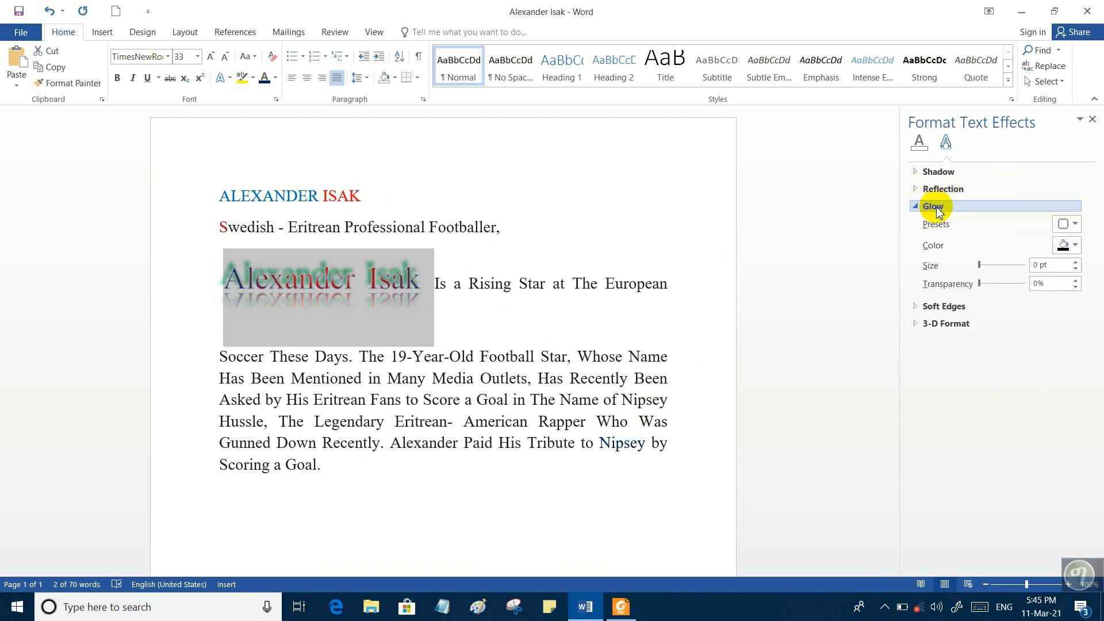
pyautogui.click(1077, 225)
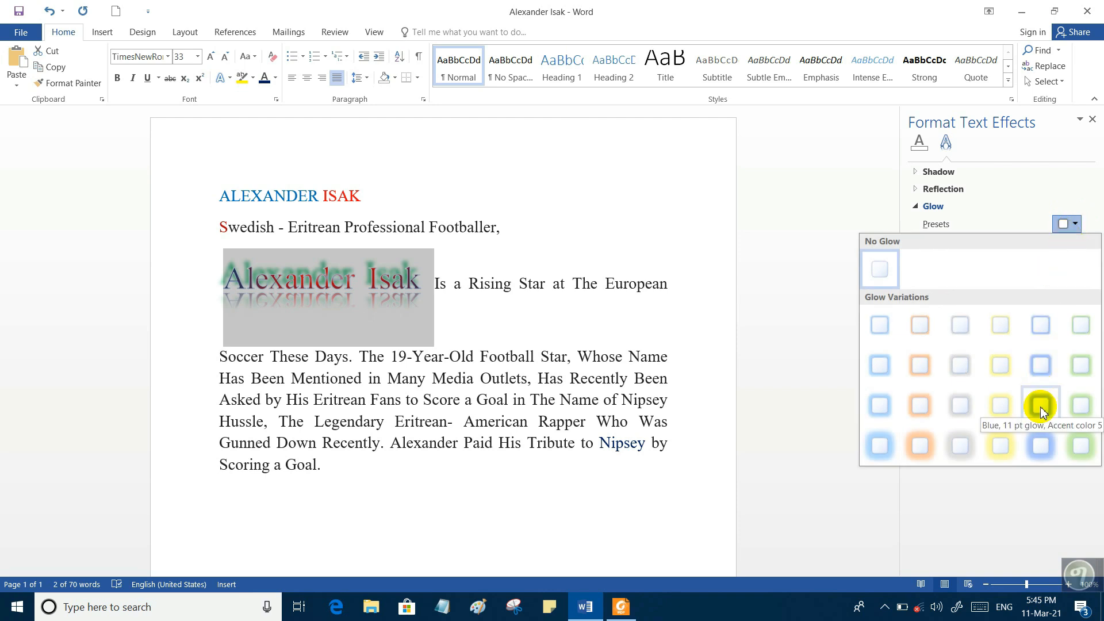
pyautogui.click(1041, 447)
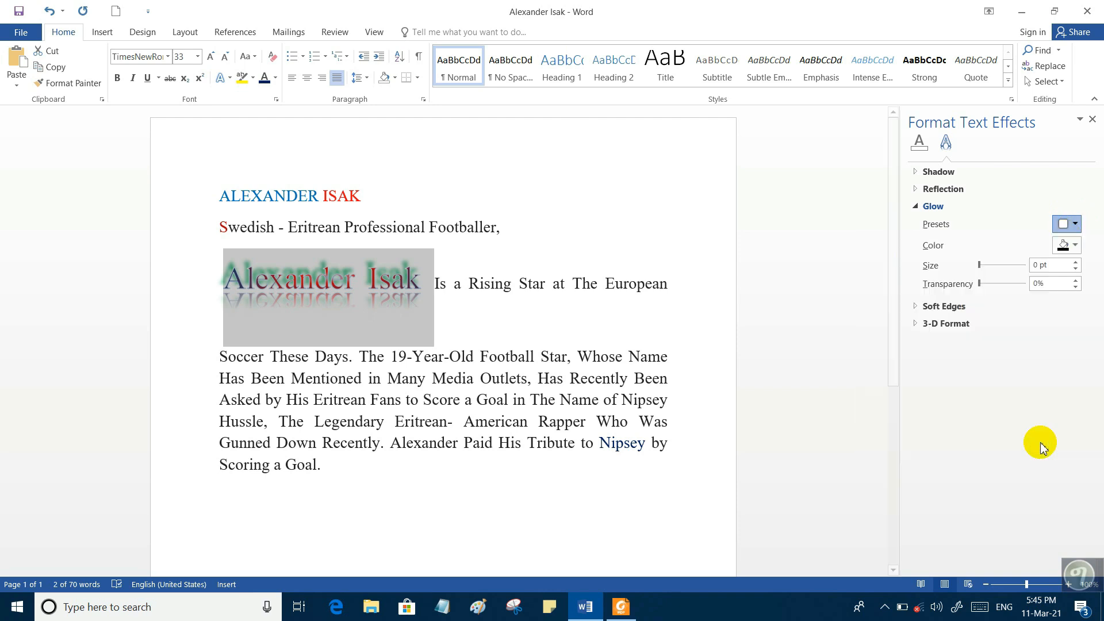
pyautogui.click(476, 516)
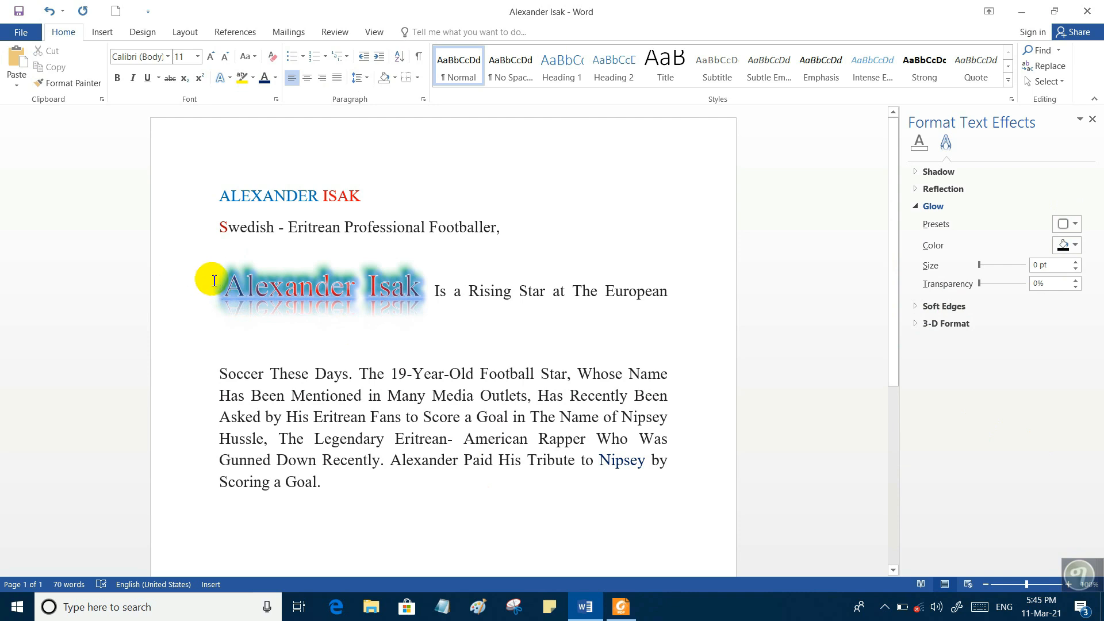
# Change the glow color of the enlarged "Alexander Isak" to standard yellow
pyautogui.click(1074, 246)
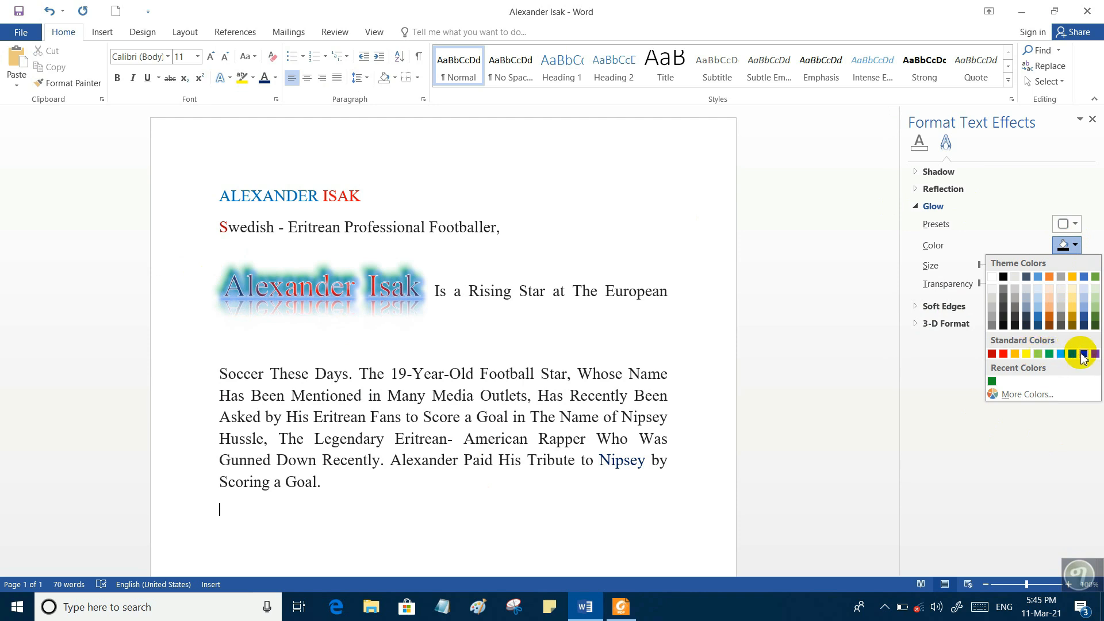
pyautogui.click(1027, 353)
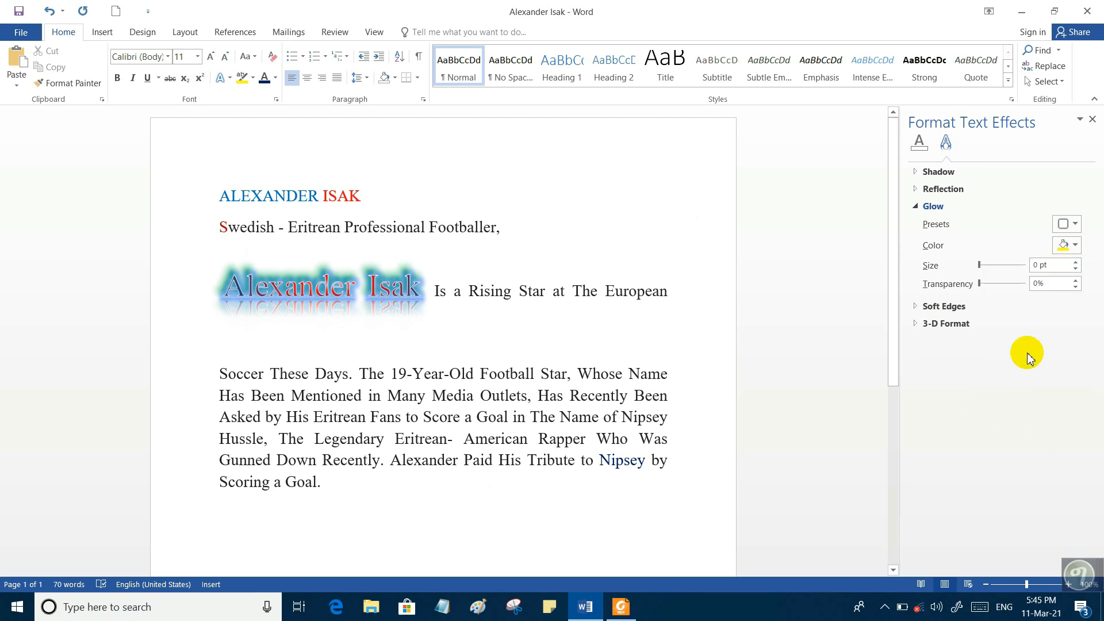
pyautogui.moveTo(426, 288); pyautogui.dragTo(224, 290)
pyautogui.click(1075, 246)
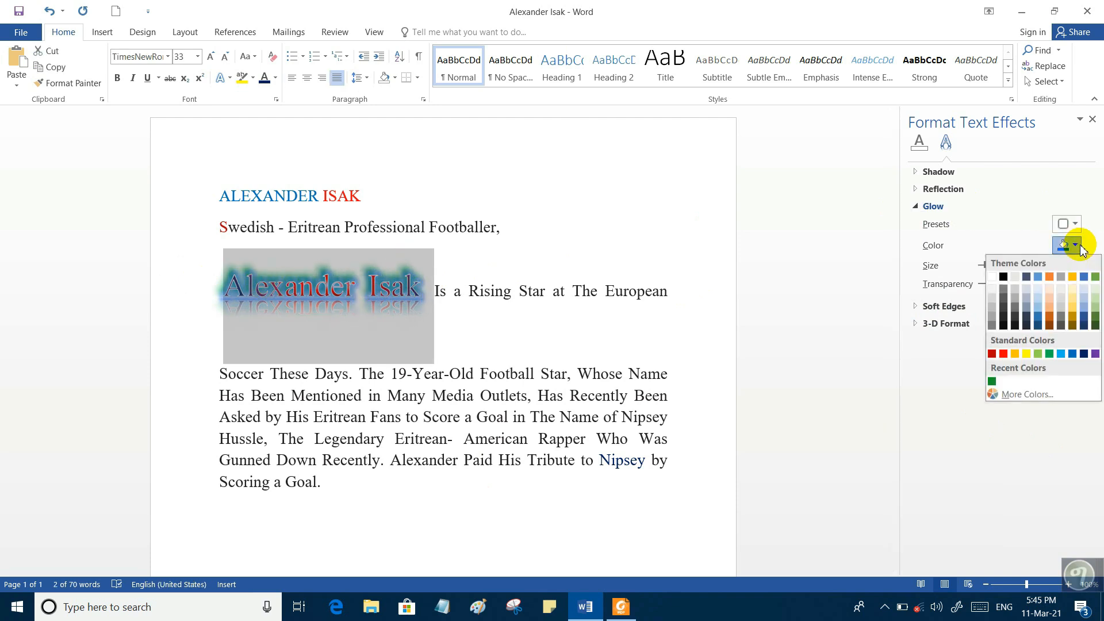
pyautogui.click(1027, 354)
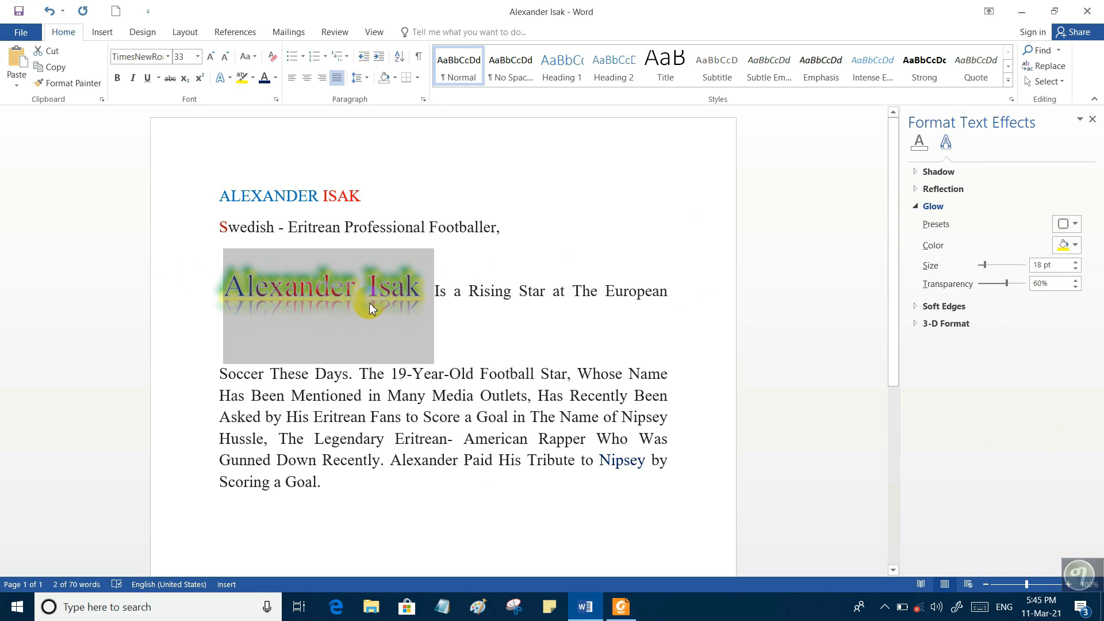
# Check the Soft Edges options for the enlarged "Alexander Isak" and for the word "Rising"
pyautogui.click(922, 208)
pyautogui.click(915, 224)
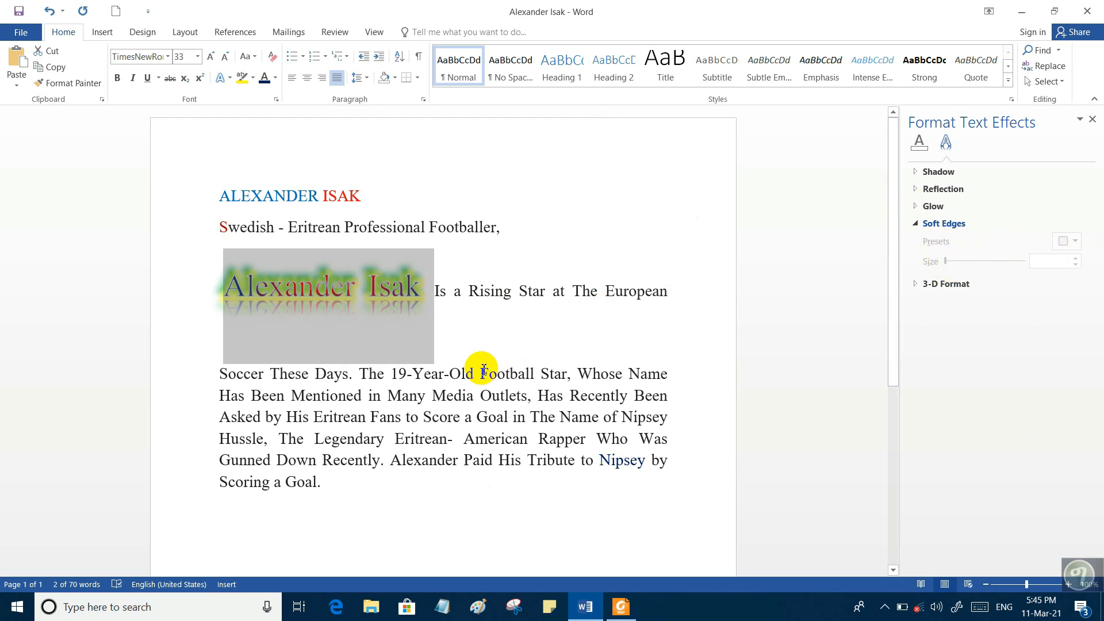
pyautogui.moveTo(469, 291); pyautogui.dragTo(506, 291)
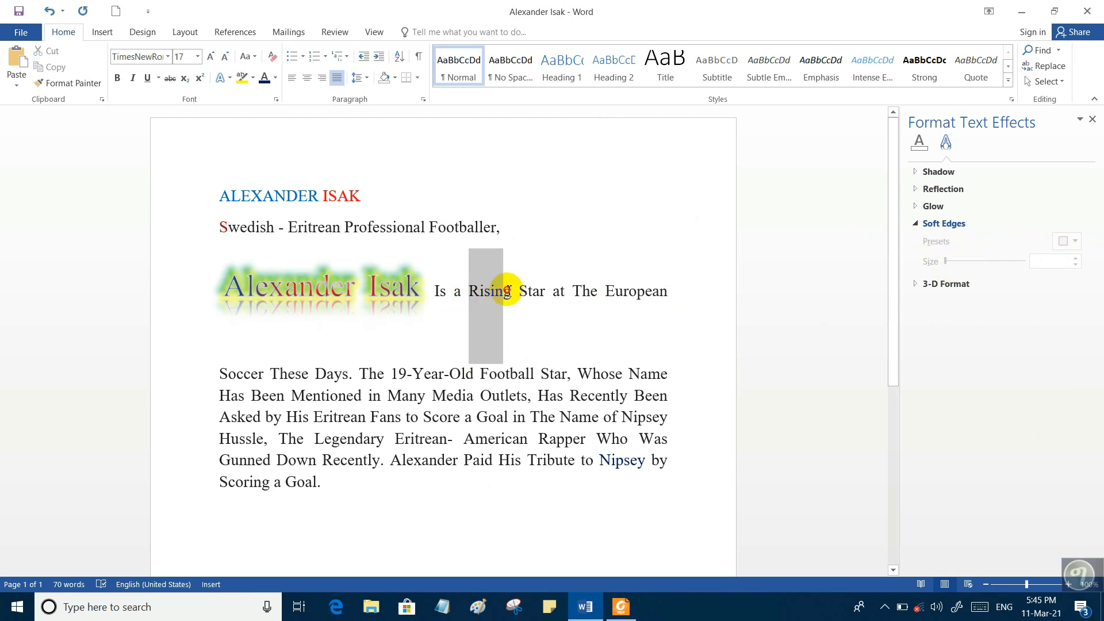
# Apply the first bevel in the gallery's second row as the 3-D top bevel of the enlarged "Alexander Isak"
pyautogui.click(405, 289)
pyautogui.moveTo(423, 291); pyautogui.dragTo(215, 285)
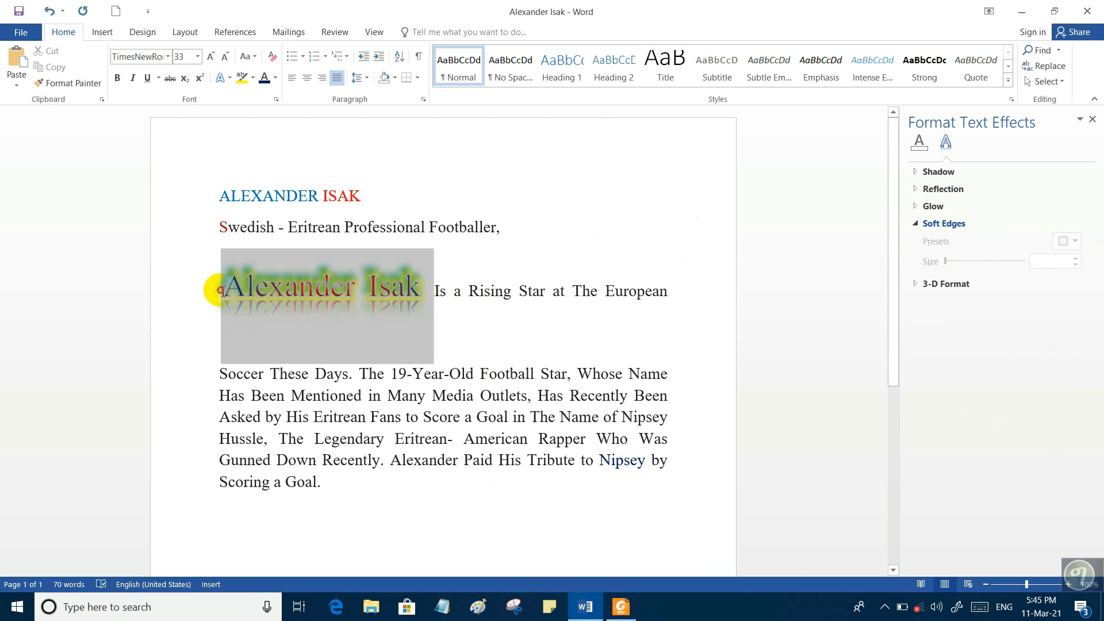
pyautogui.click(917, 285)
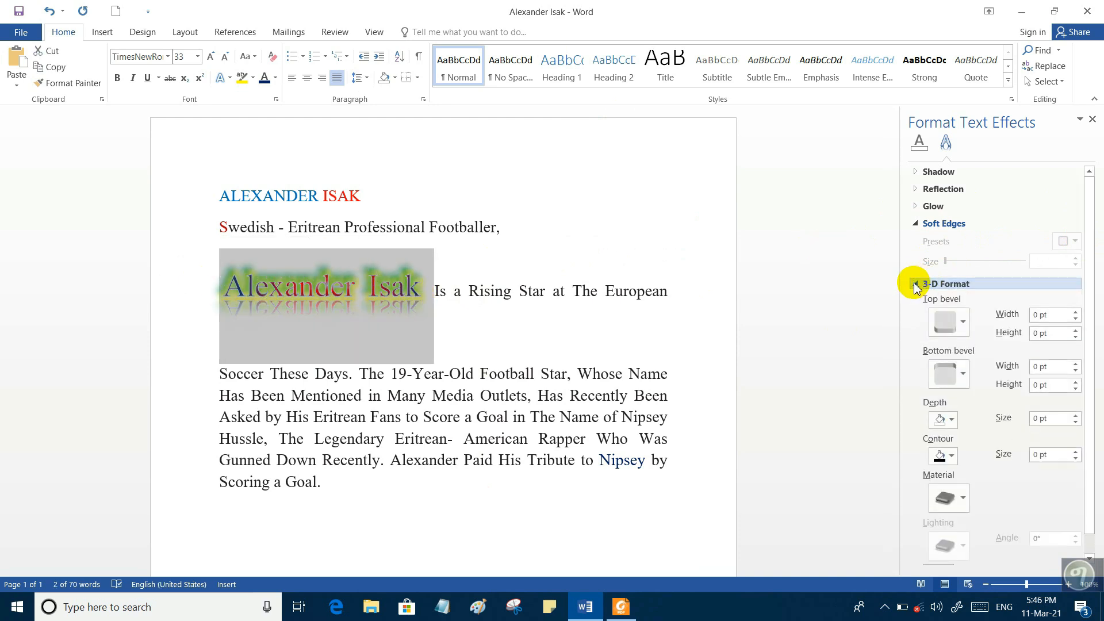
pyautogui.click(964, 322)
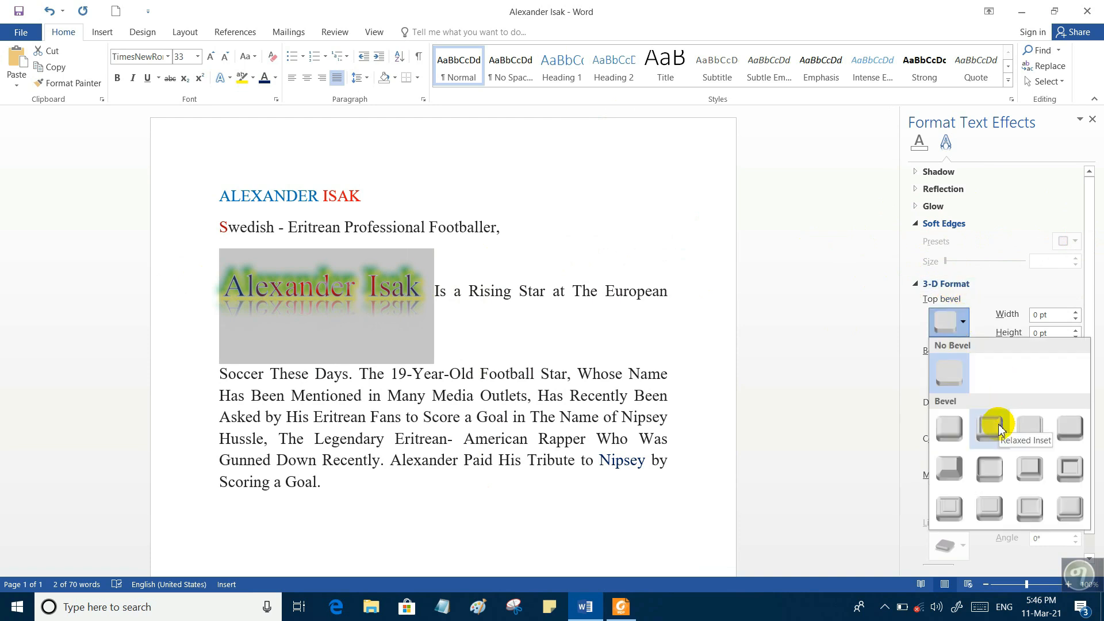
pyautogui.click(949, 467)
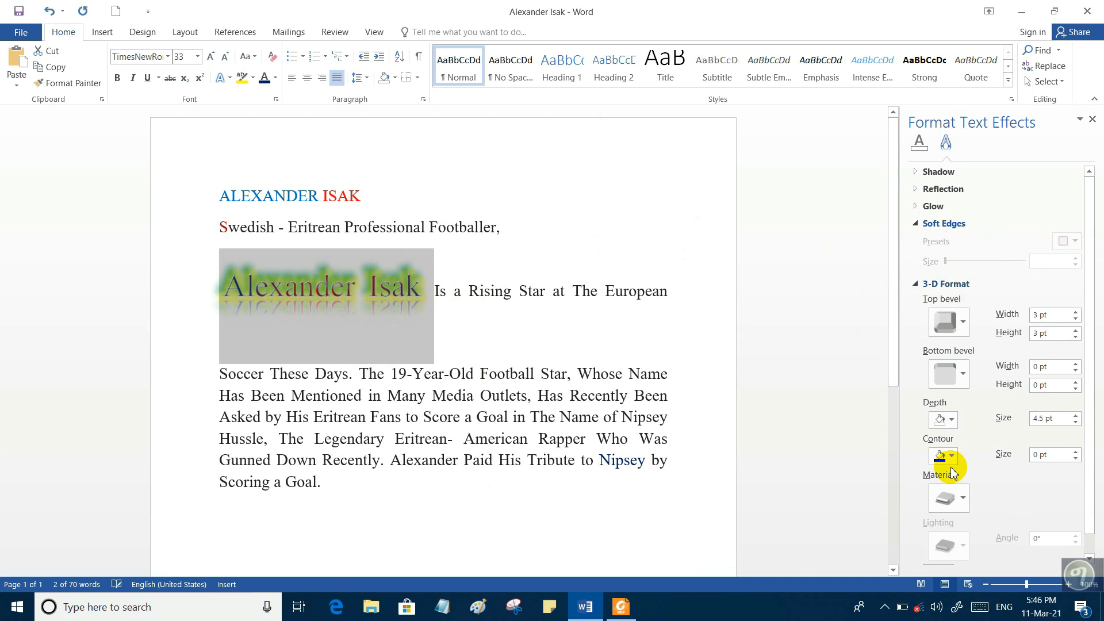
pyautogui.click(964, 322)
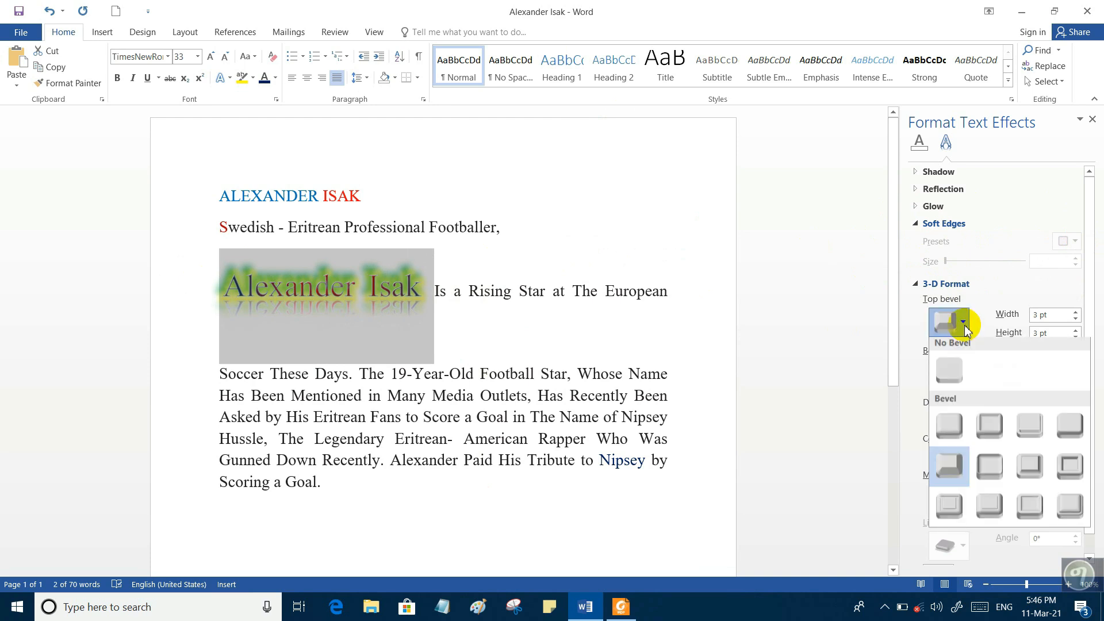
pyautogui.click(308, 226)
# Give the heading "ALEXANDER ISAK" the last top bevel in the gallery's second row, with 0 pt width and 7 pt height
pyautogui.click(371, 191)
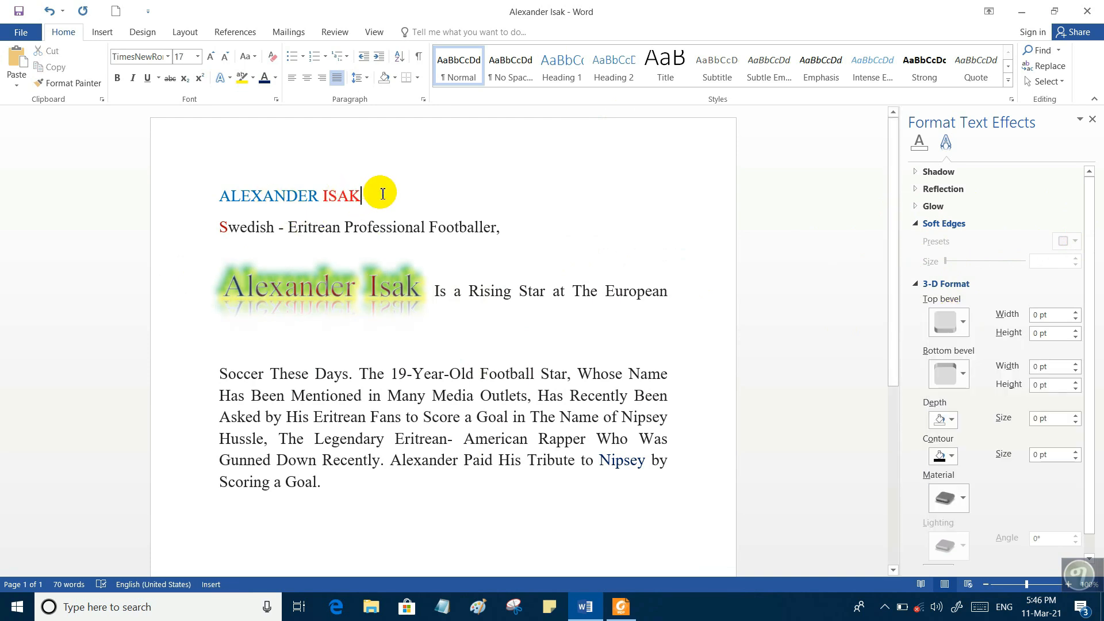
pyautogui.tripleClick(292, 193)
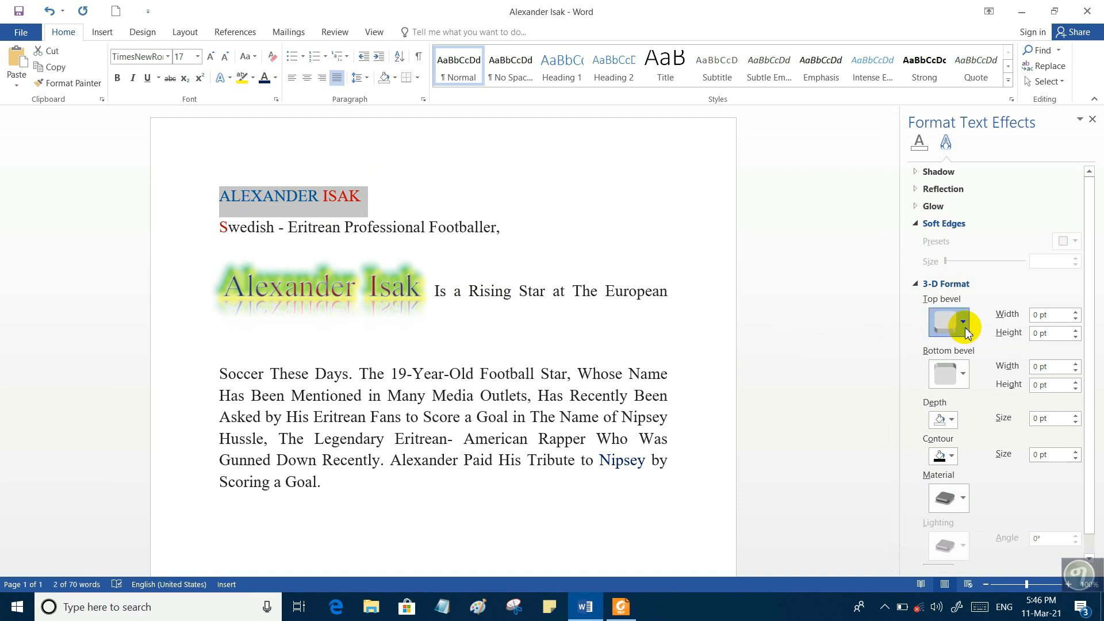
pyautogui.click(964, 325)
pyautogui.click(989, 433)
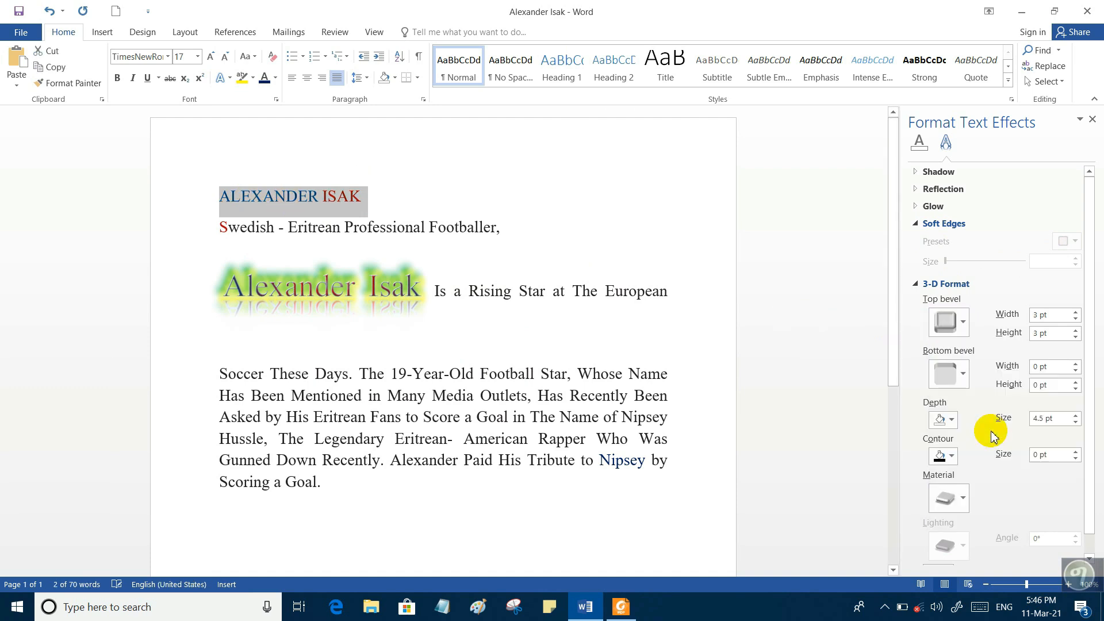
pyautogui.click(961, 324)
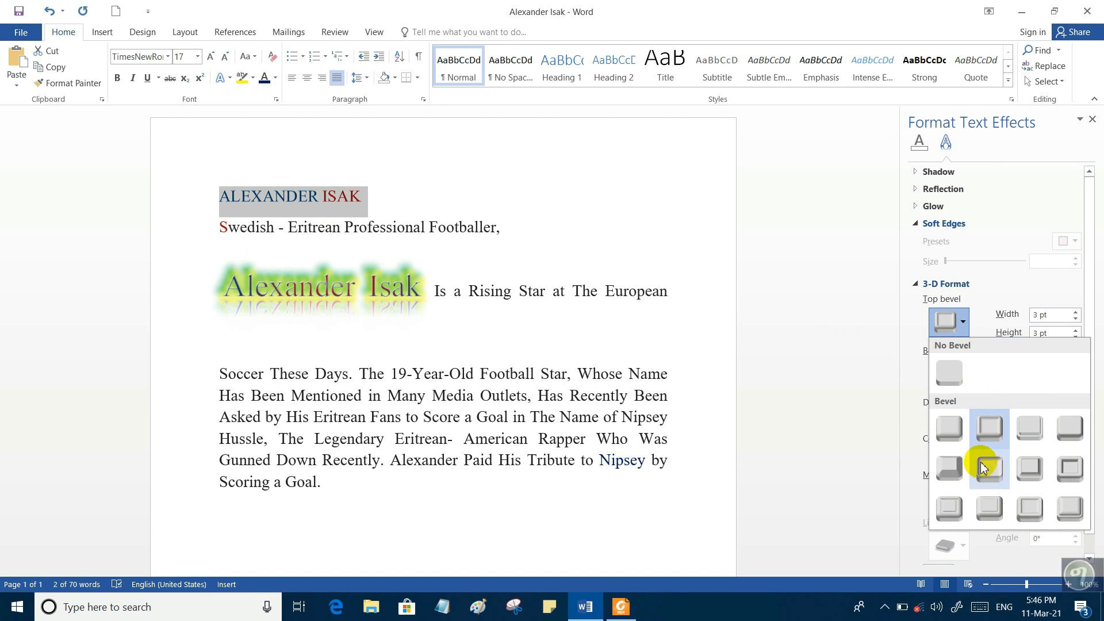
pyautogui.click(1071, 469)
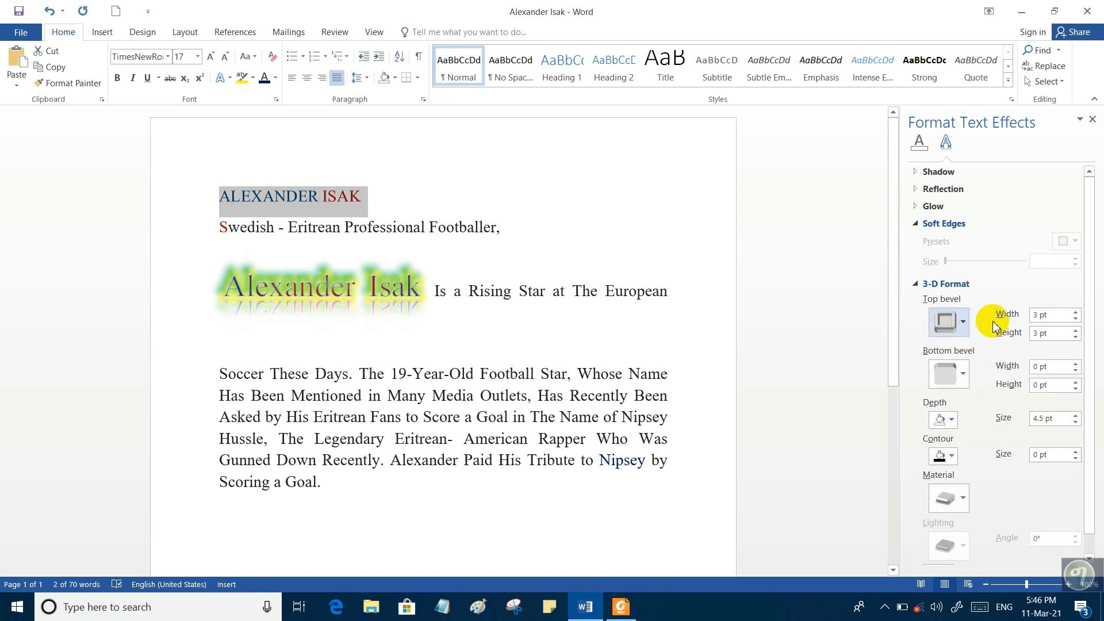
pyautogui.click(1077, 312)
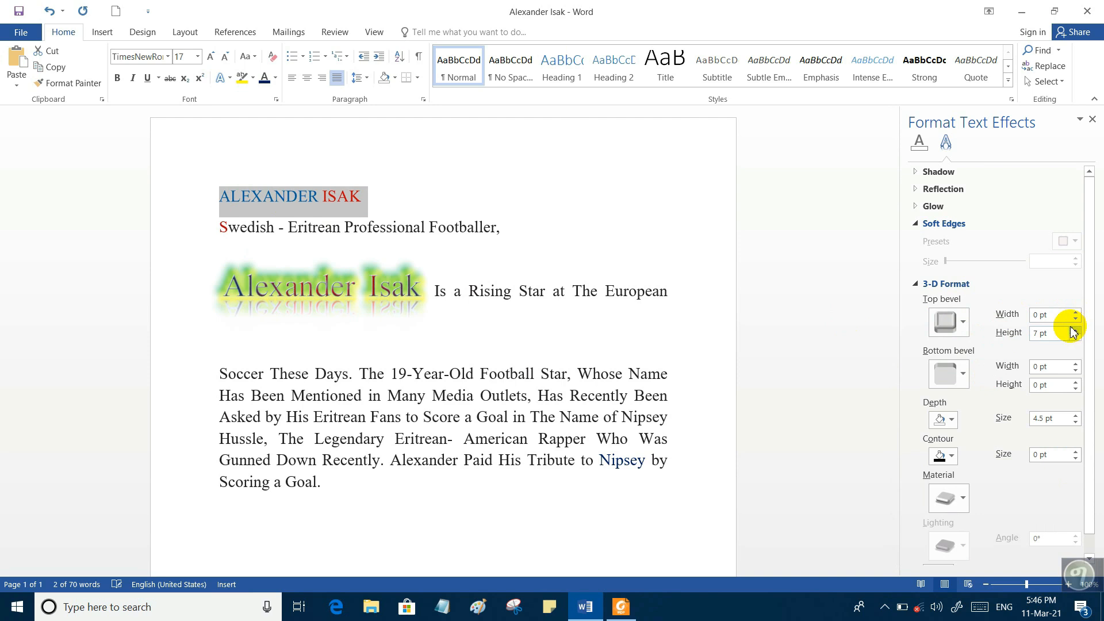
# Apply the first bevel in the gallery's second row as the bottom bevel of the heading "ALEXANDER ISAK"
pyautogui.click(962, 374)
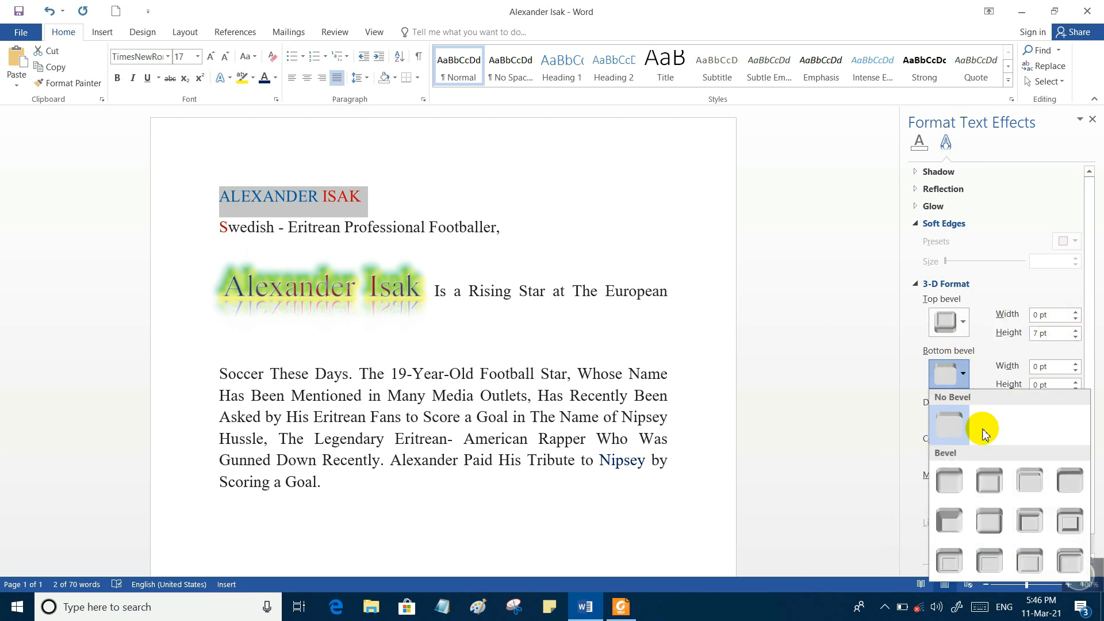
pyautogui.click(989, 479)
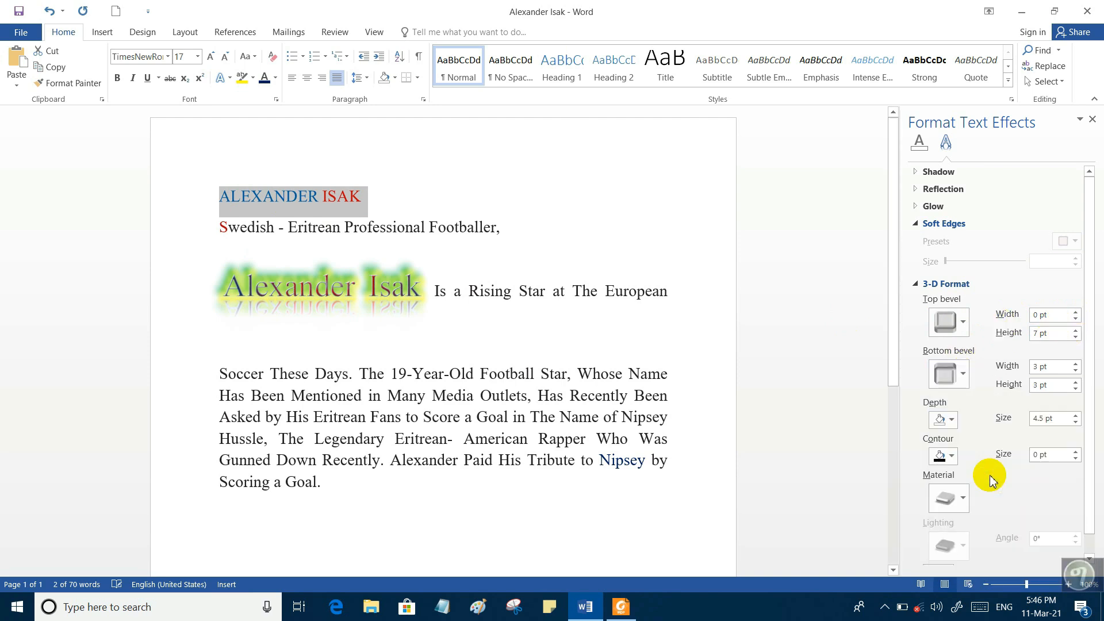
pyautogui.click(969, 382)
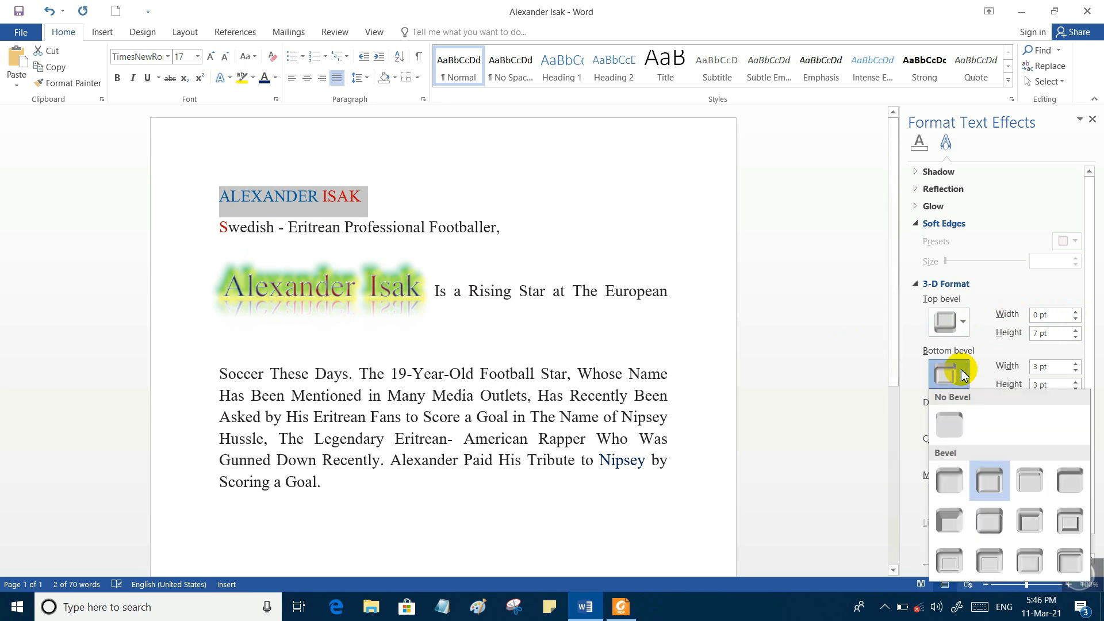
pyautogui.click(951, 519)
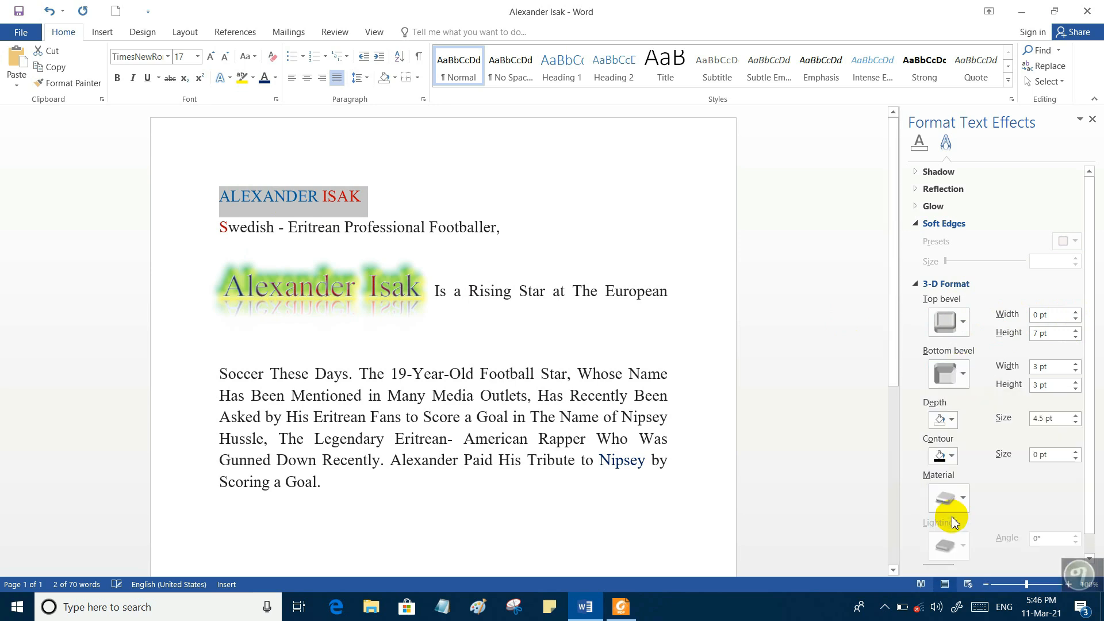
# Try standard red as the 3-D depth color of the heading "ALEXANDER ISAK" and undo the change
pyautogui.click(373, 196)
pyautogui.tripleClick(227, 193)
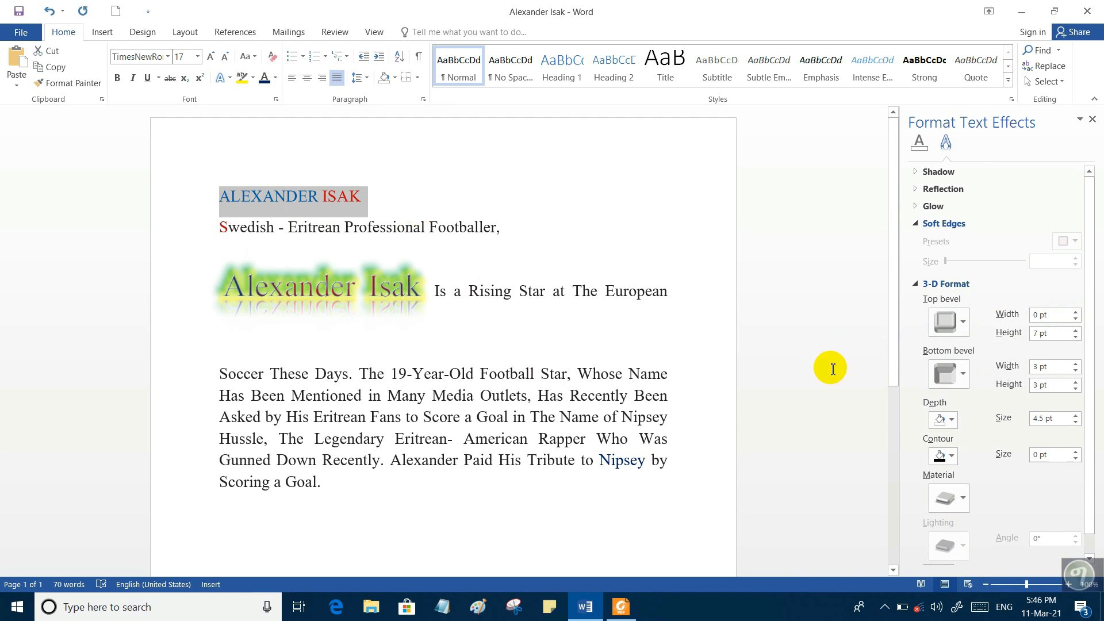
pyautogui.click(952, 420)
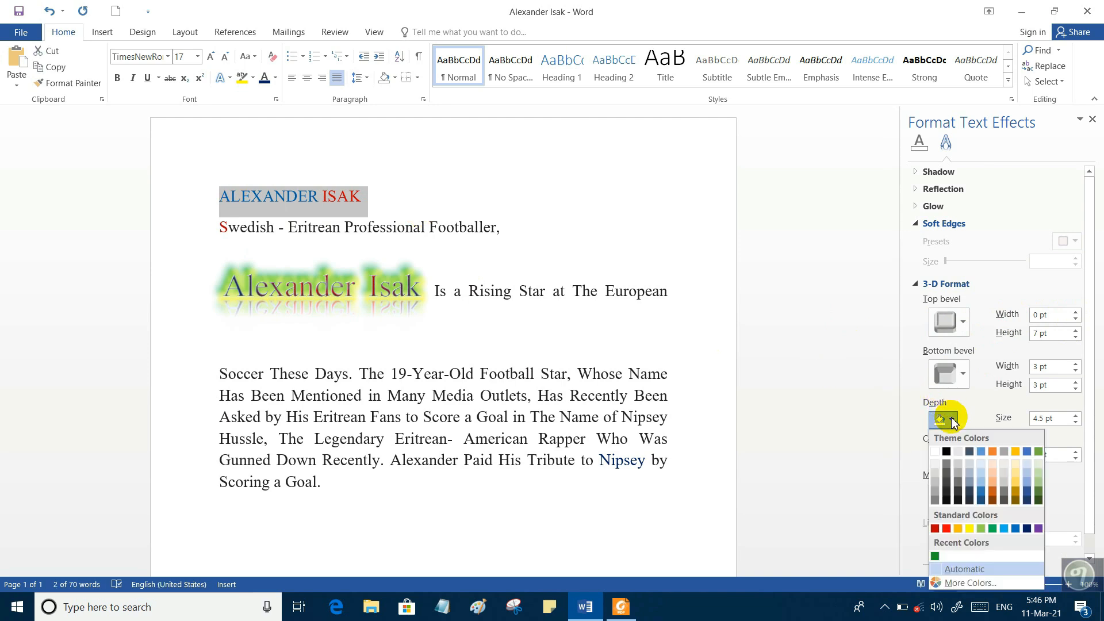
pyautogui.click(947, 529)
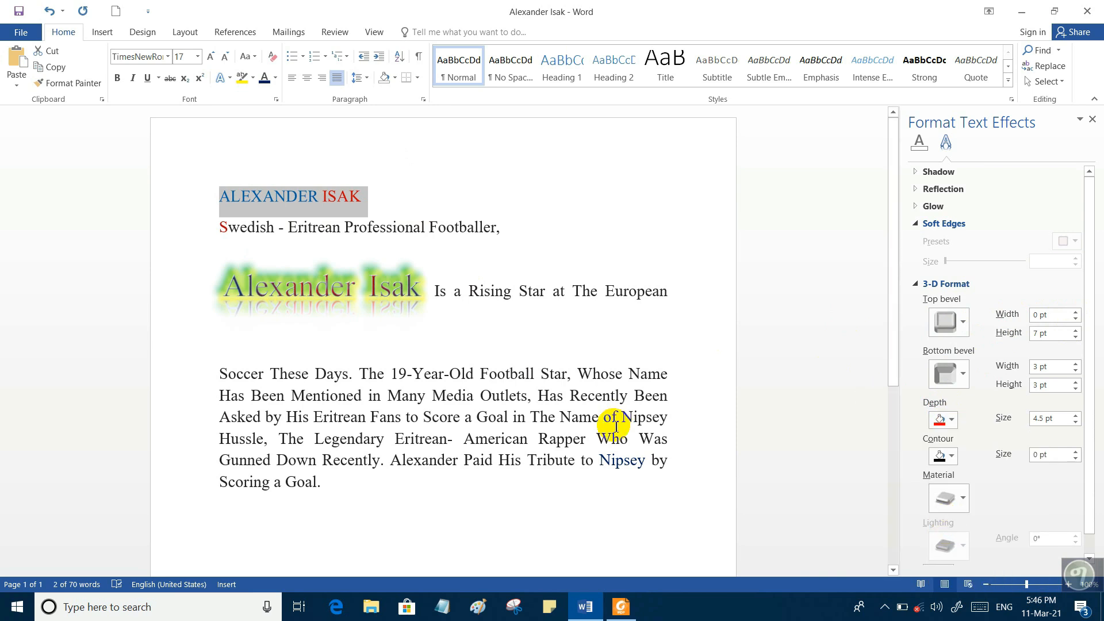
pyautogui.click(635, 419)
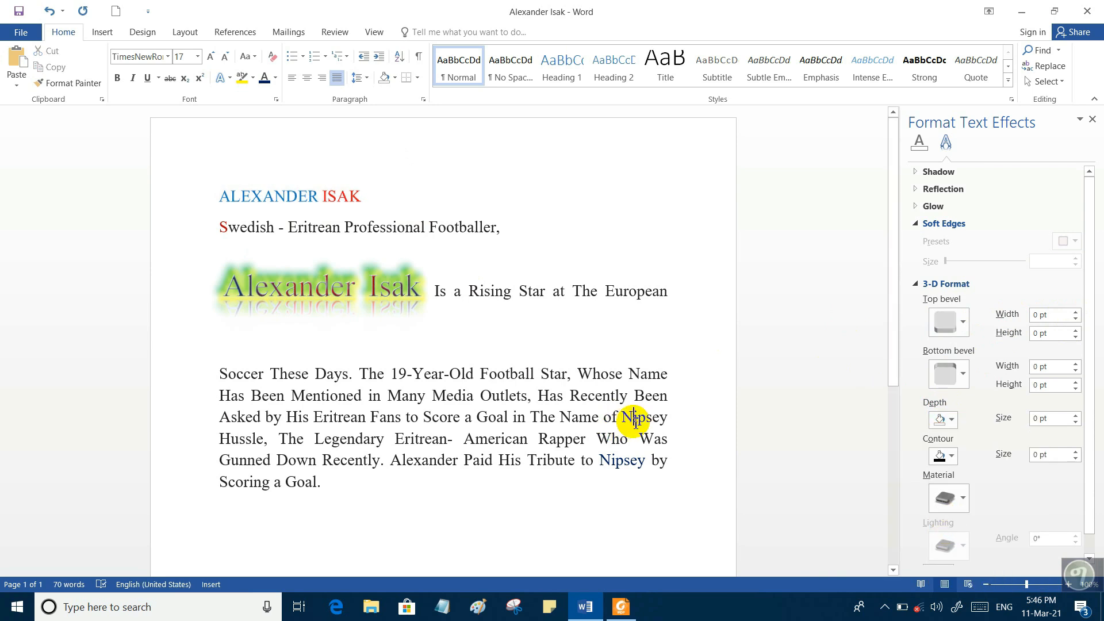
pyautogui.hotkey('ctrl', 'z')
# Apply the first top bevel in the gallery's second row to the blue word "Nipsey" in the last paragraph
pyautogui.moveTo(599, 460); pyautogui.dragTo(644, 462)
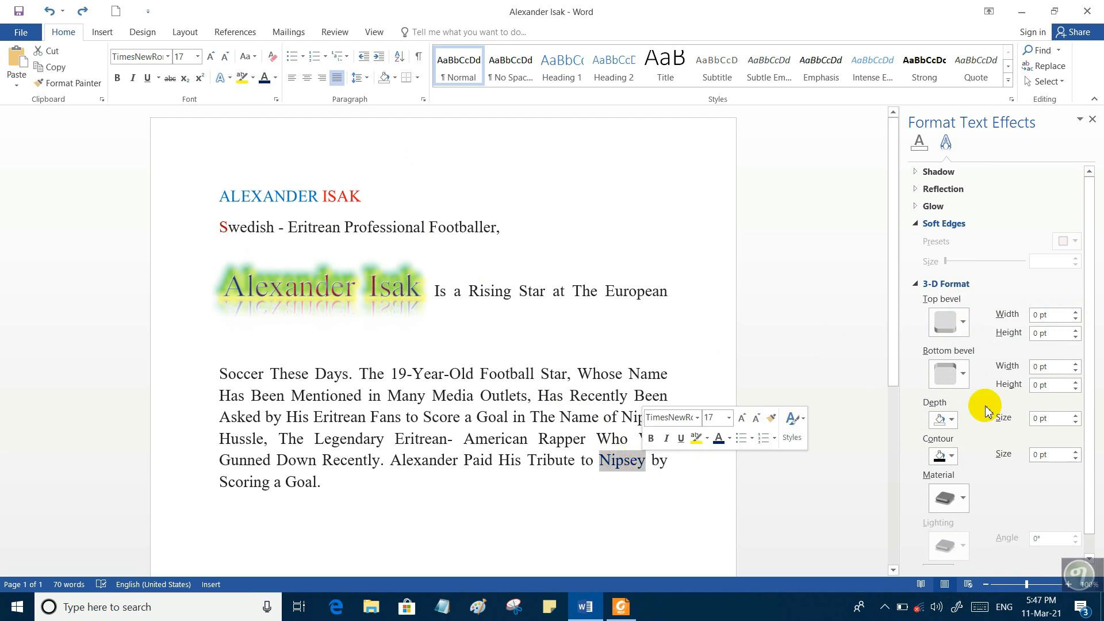
pyautogui.click(969, 327)
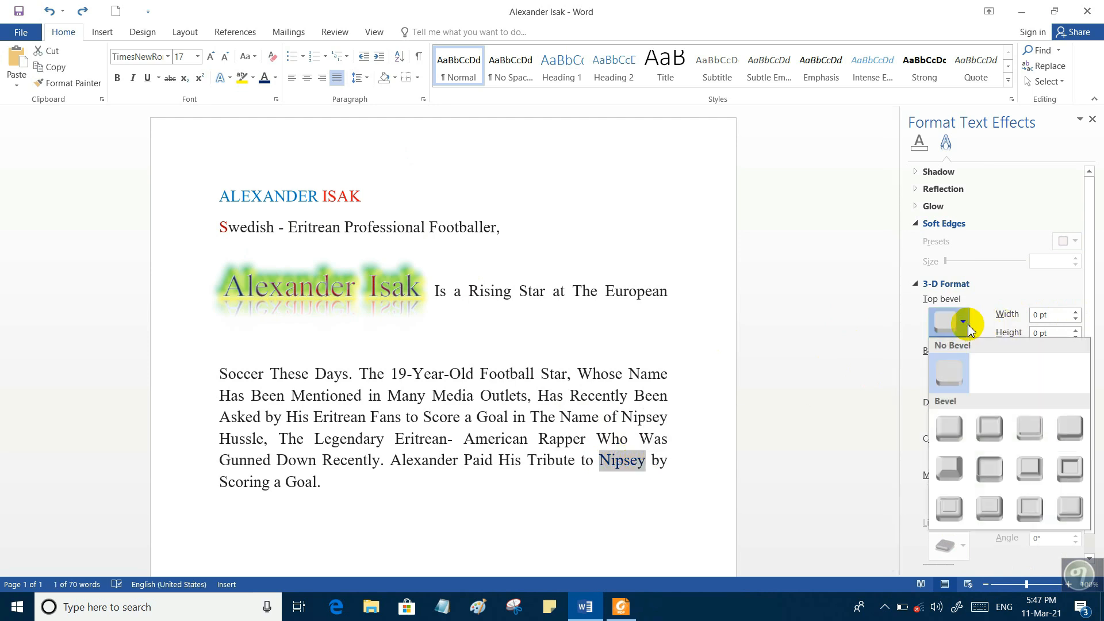
pyautogui.click(950, 470)
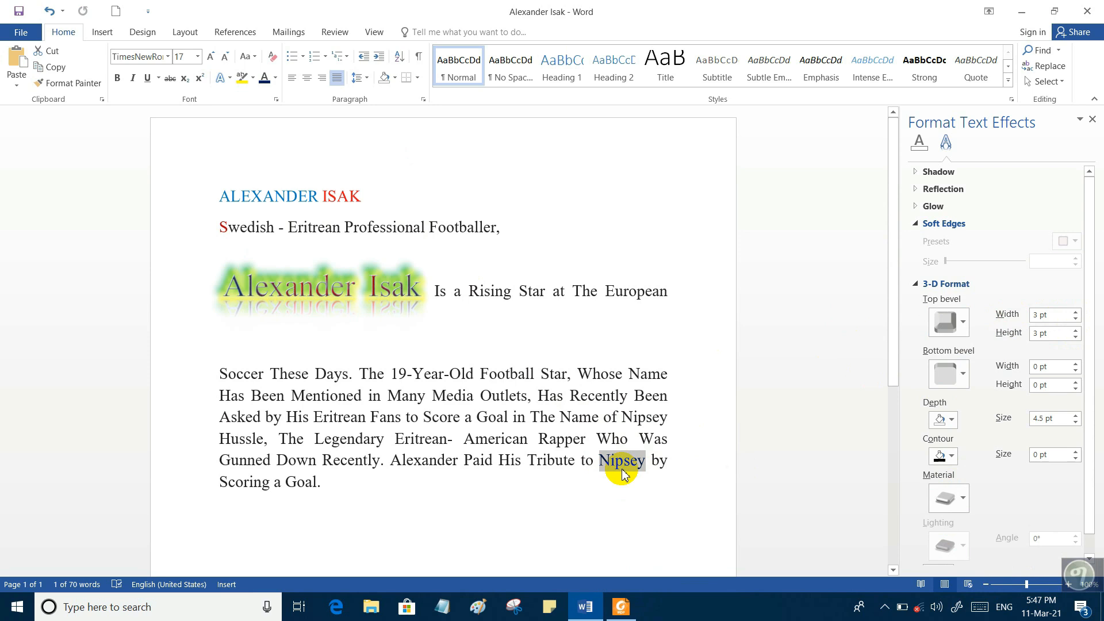
# Enlarge the beveled word "Nipsey" in the last paragraph to font size 37
pyautogui.scroll(-2, 437, 469)
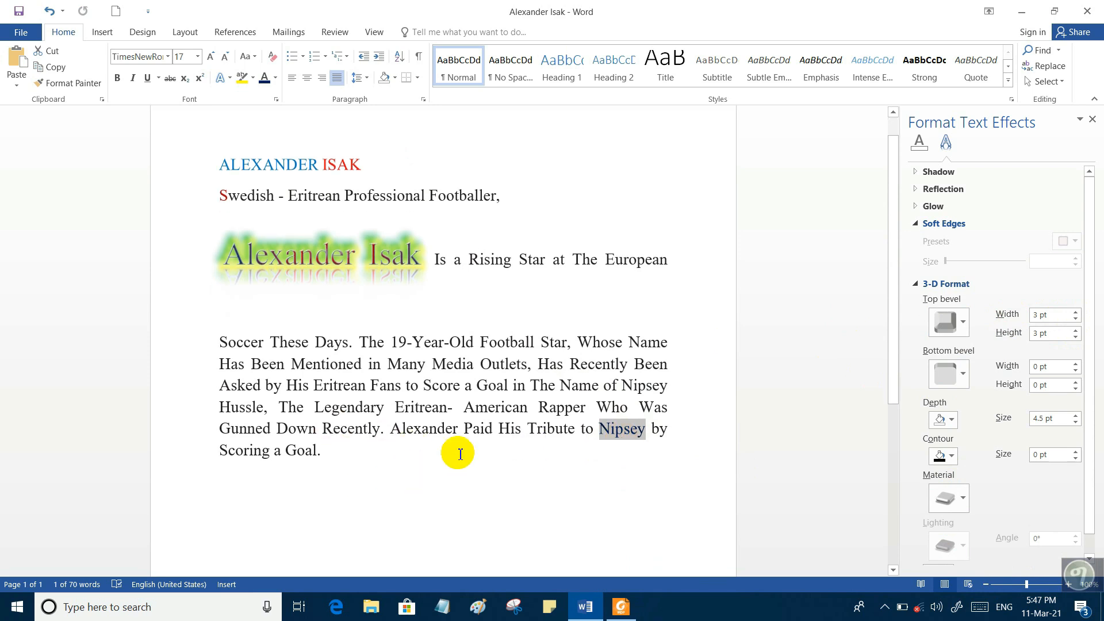
pyautogui.click(211, 57)
pyautogui.click(210, 57)
pyautogui.click(210, 57)
pyautogui.click(208, 60)
pyautogui.click(208, 60)
pyautogui.click(208, 60)
pyautogui.click(209, 60)
pyautogui.click(208, 58)
pyautogui.click(208, 58)
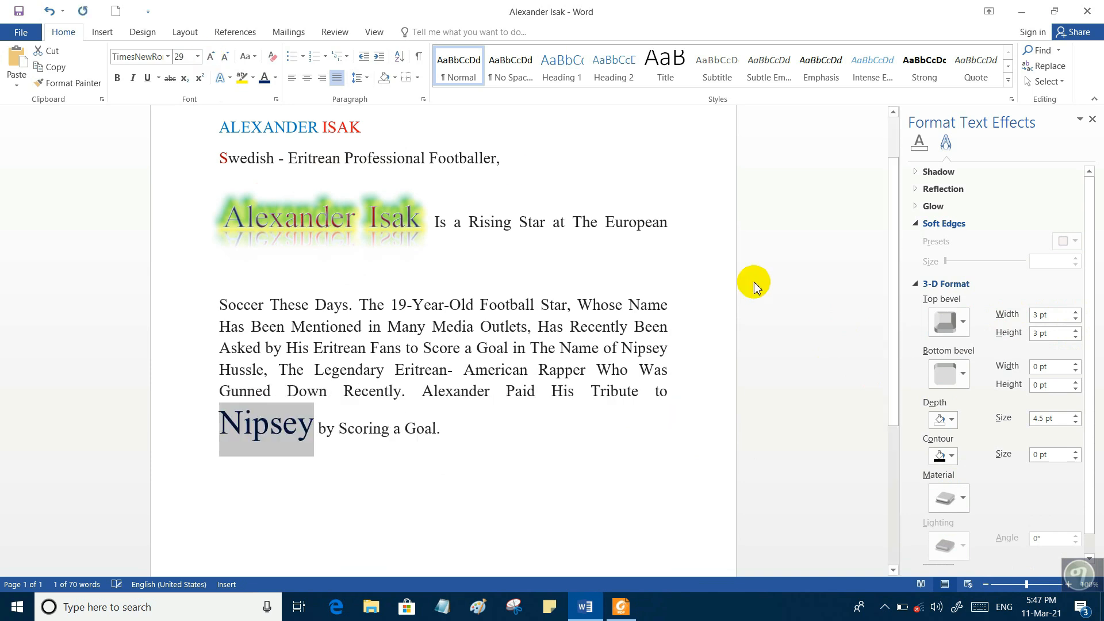
# Give the enlarged "Nipsey" the first preset of the bevel variations as bottom bevel and a standard green depth color
pyautogui.click(954, 369)
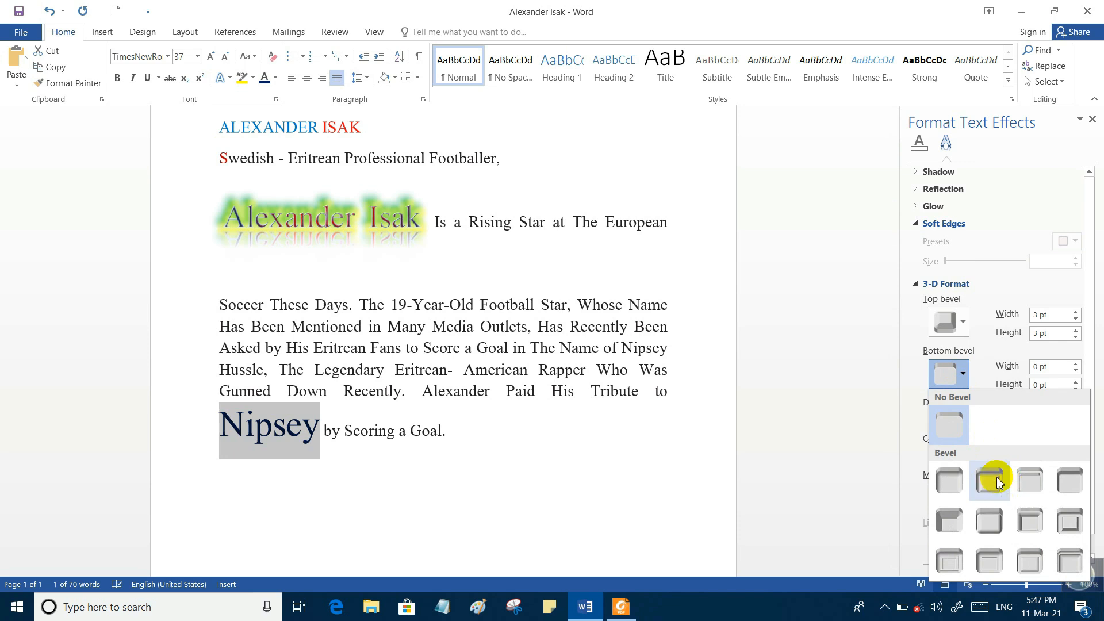
pyautogui.click(1069, 561)
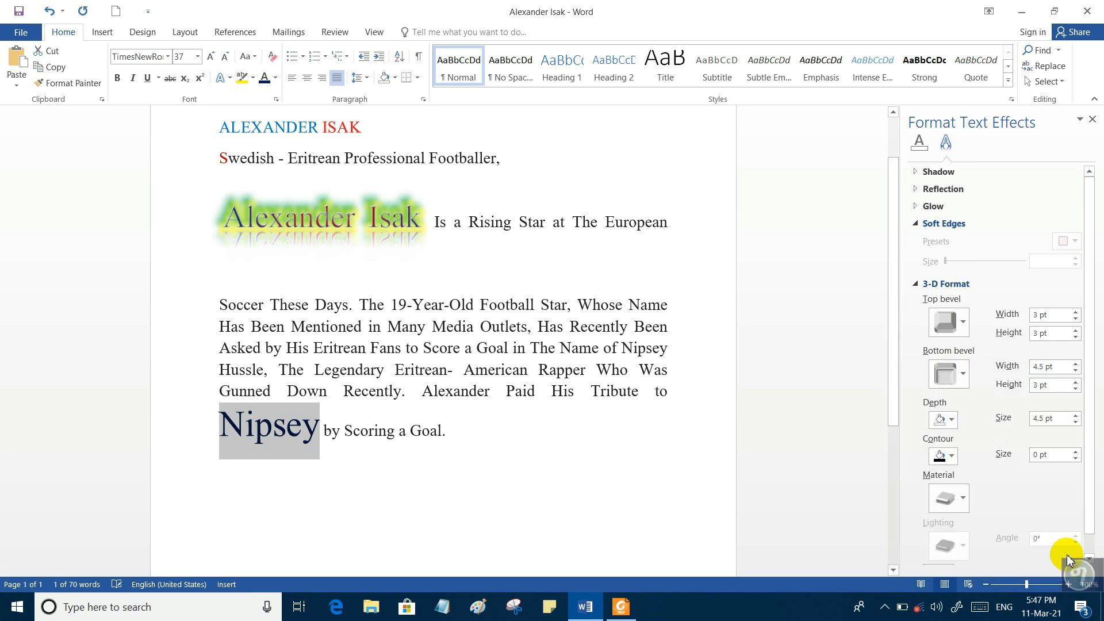
pyautogui.click(955, 374)
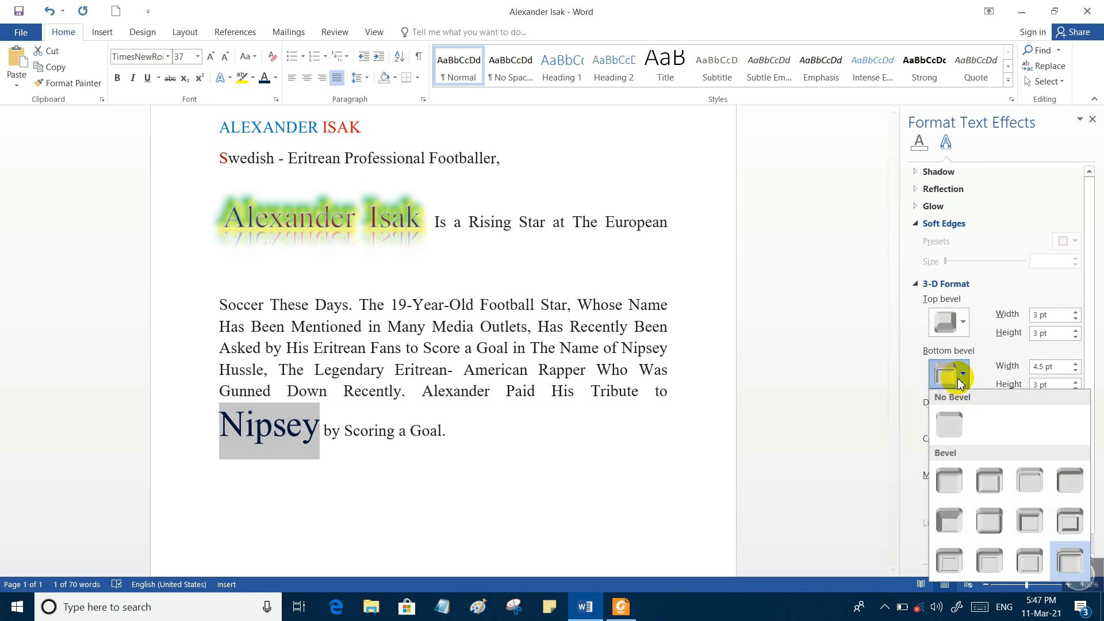
pyautogui.click(947, 482)
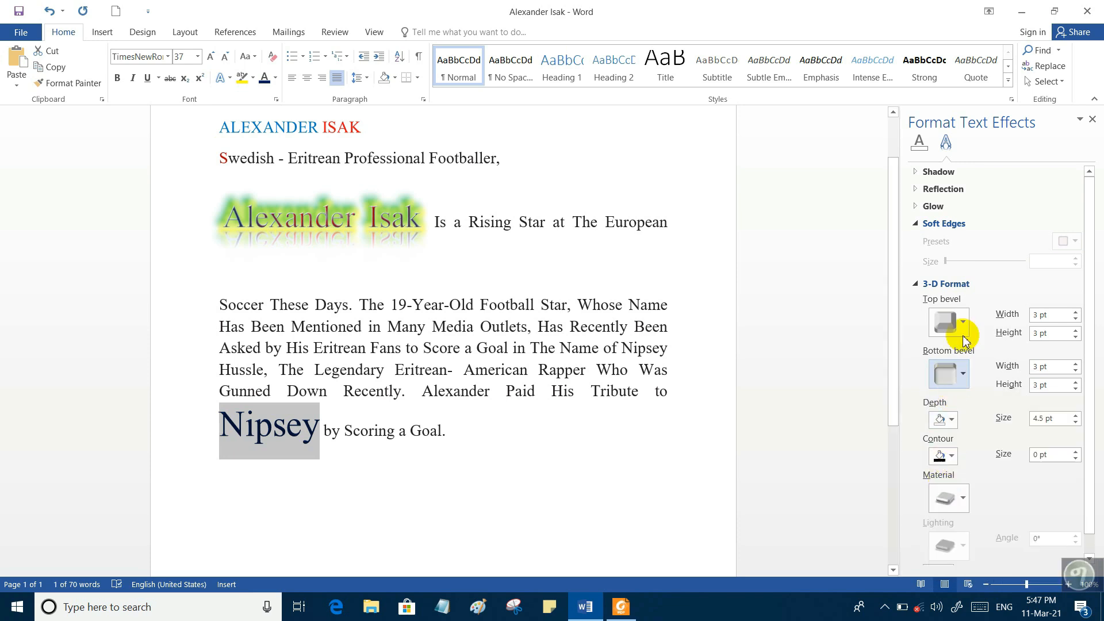
pyautogui.click(952, 420)
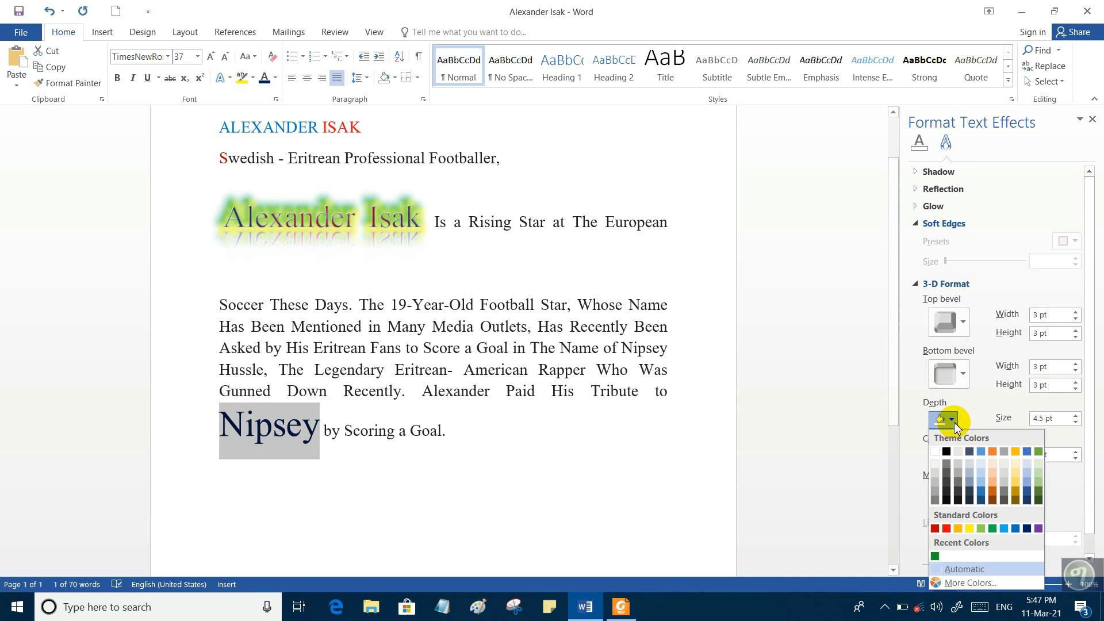
pyautogui.click(990, 496)
# Set the 3-D contour color of the enlarged "Nipsey" to standard red and its material to Metal
pyautogui.click(952, 456)
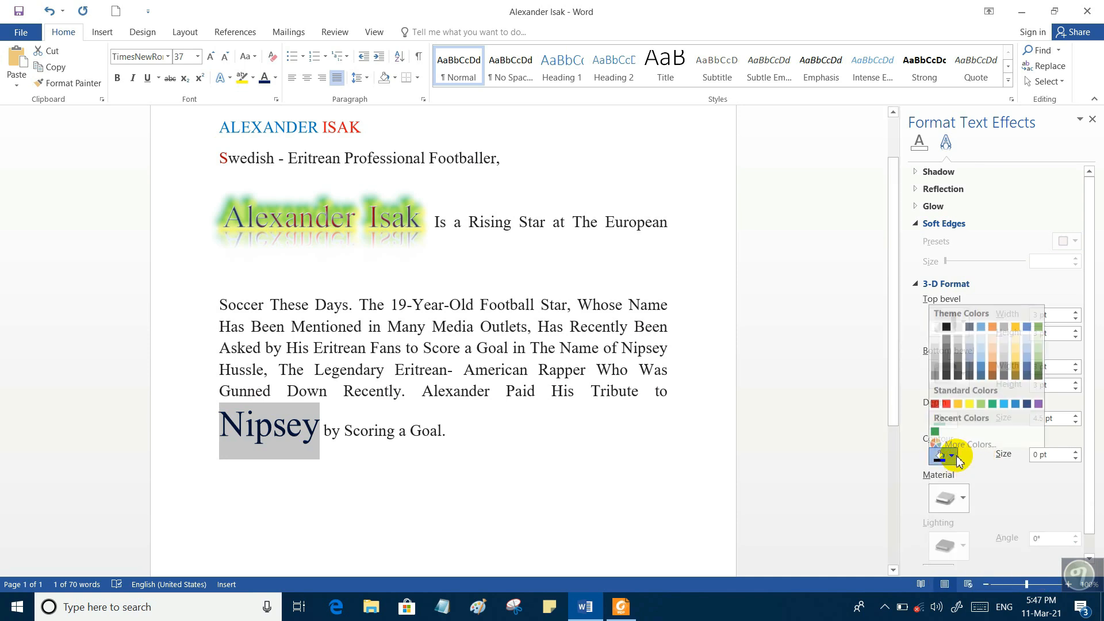
pyautogui.click(946, 405)
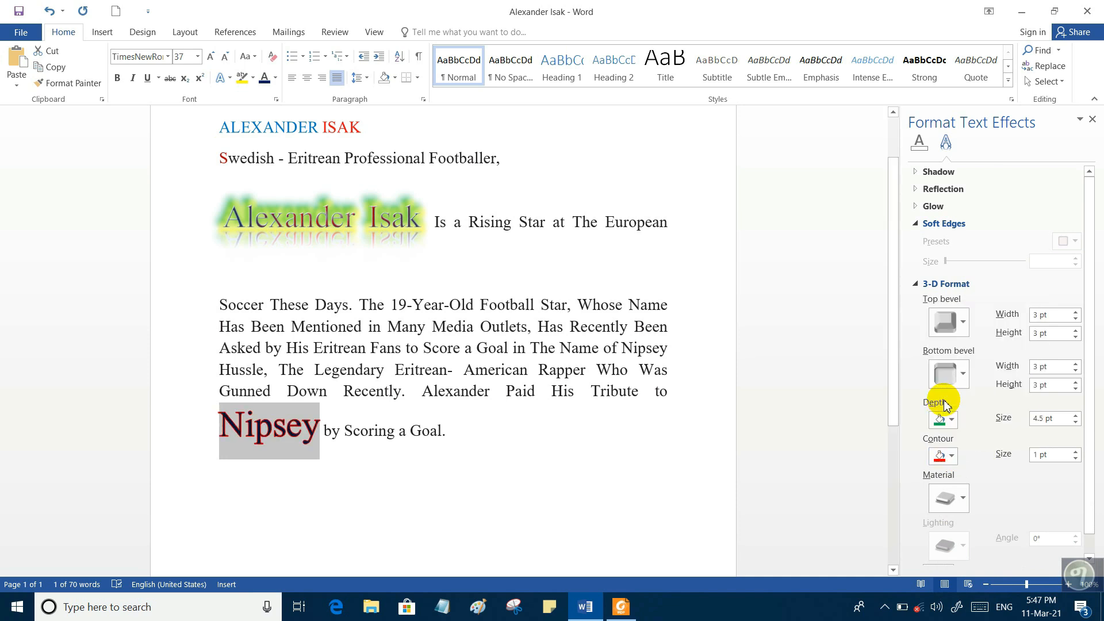
pyautogui.click(964, 498)
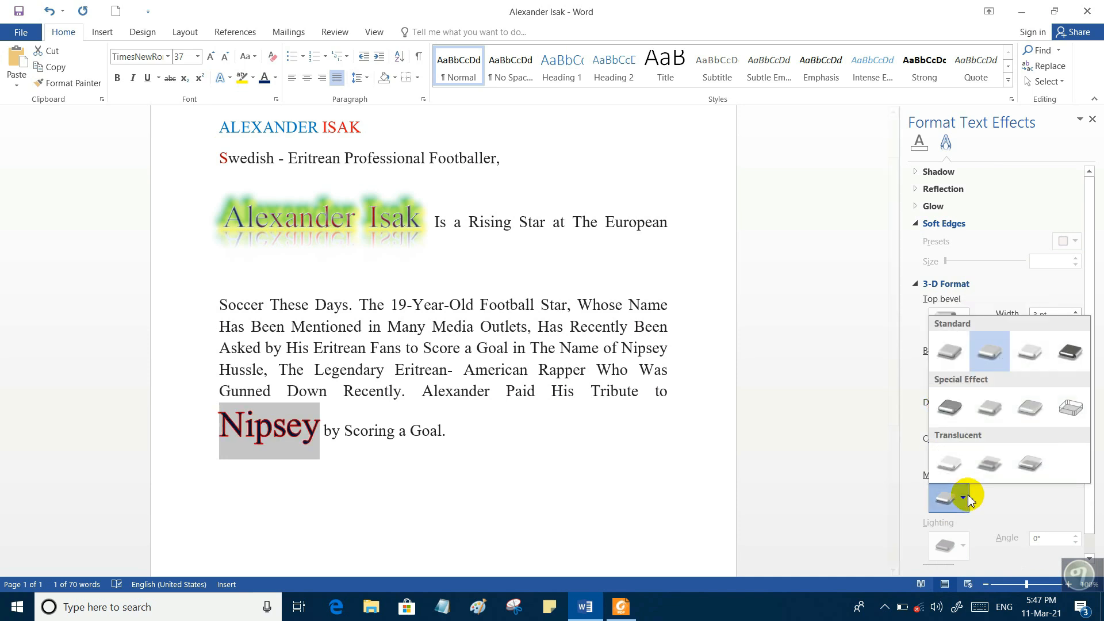
pyautogui.click(1068, 351)
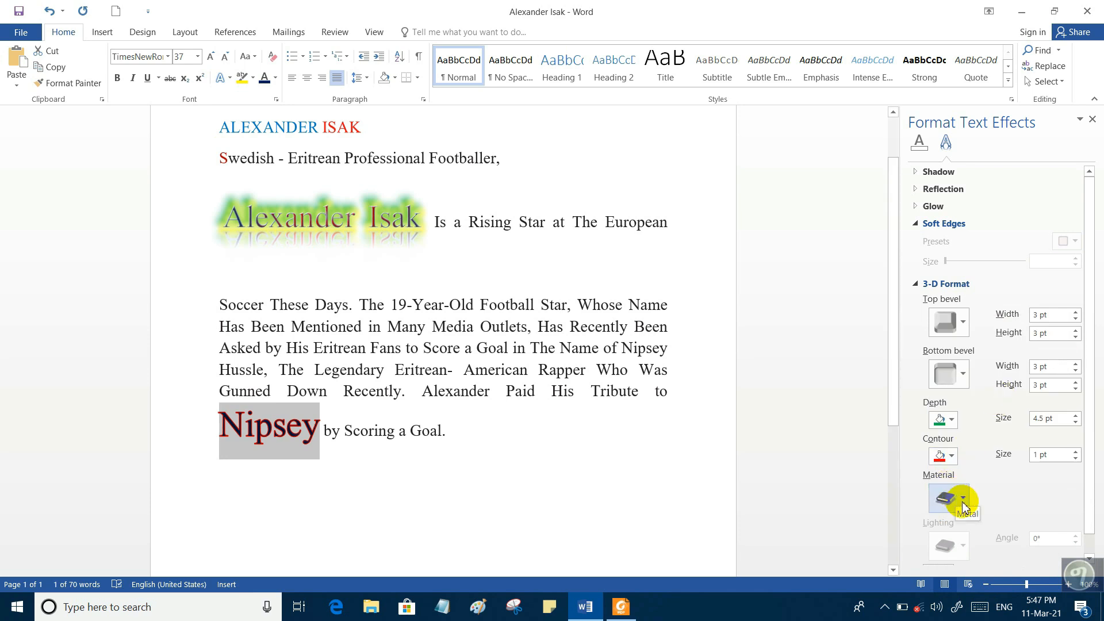
# Collapse the 3-D Format and Soft Edges settings and deselect the enlarged word "Nipsey"
pyautogui.click(917, 285)
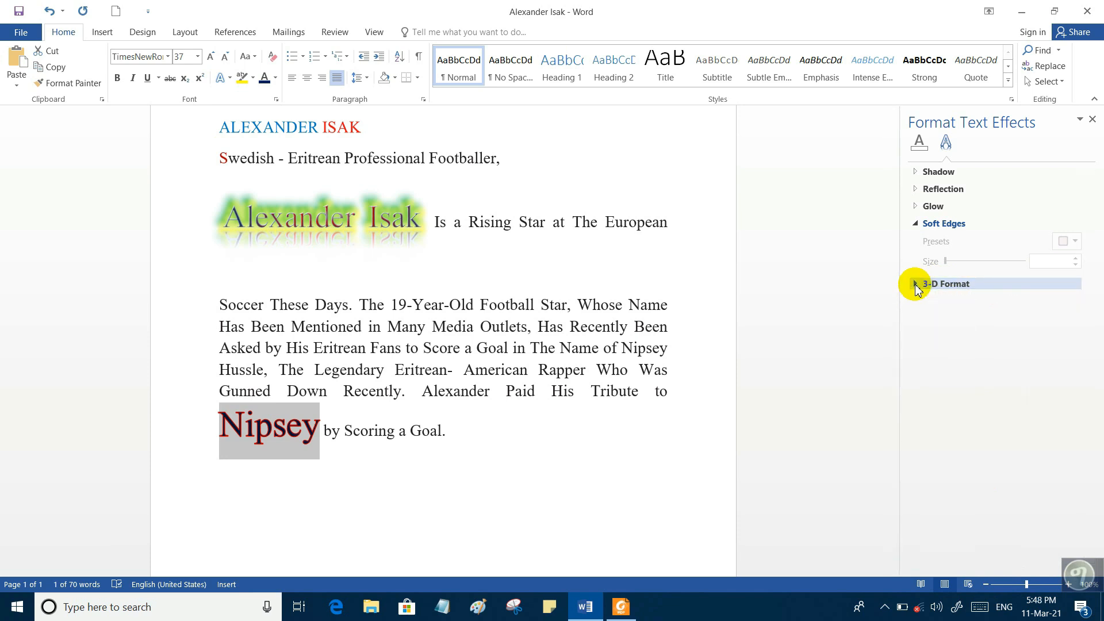
pyautogui.click(917, 225)
pyautogui.click(917, 225)
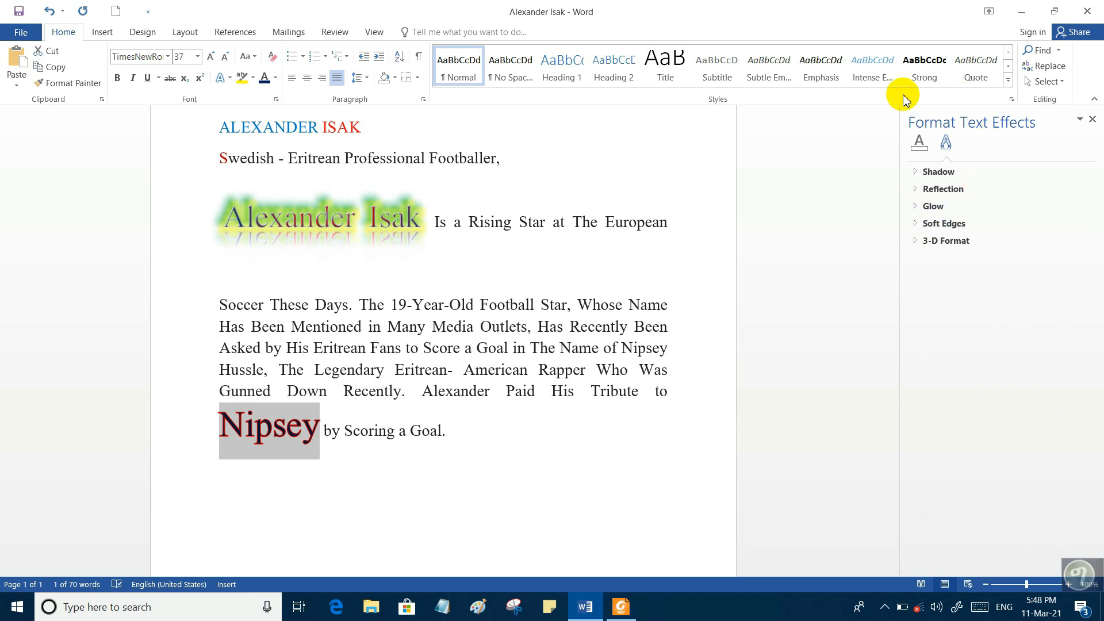
pyautogui.click(418, 248)
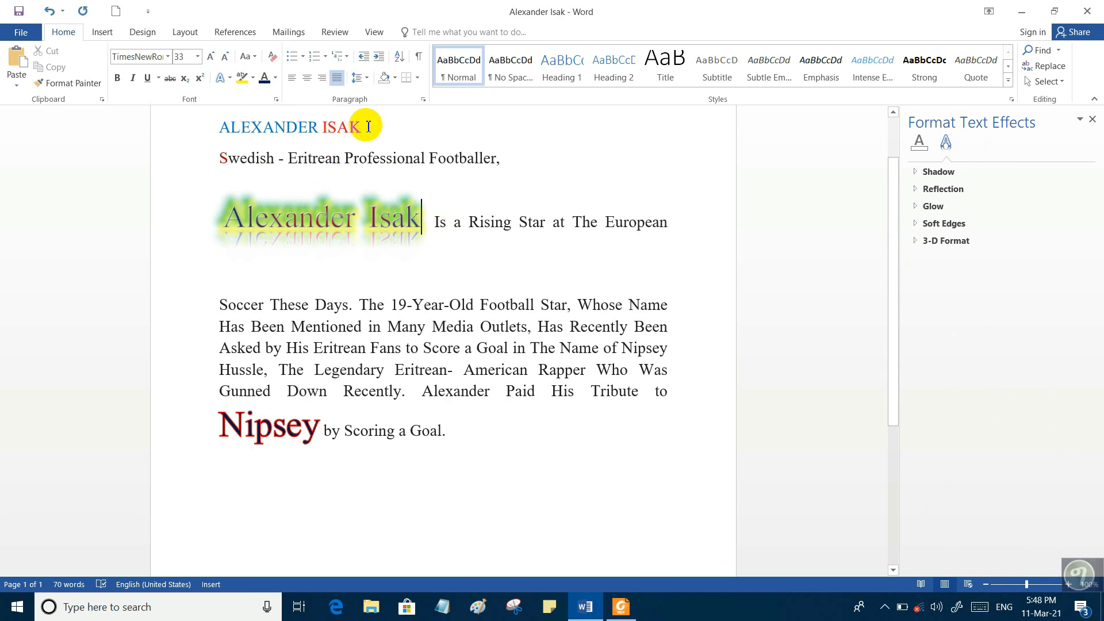
# Reset the font color of the heading "ALEXANDER ISAK" to Automatic
pyautogui.moveTo(367, 126); pyautogui.dragTo(220, 128)
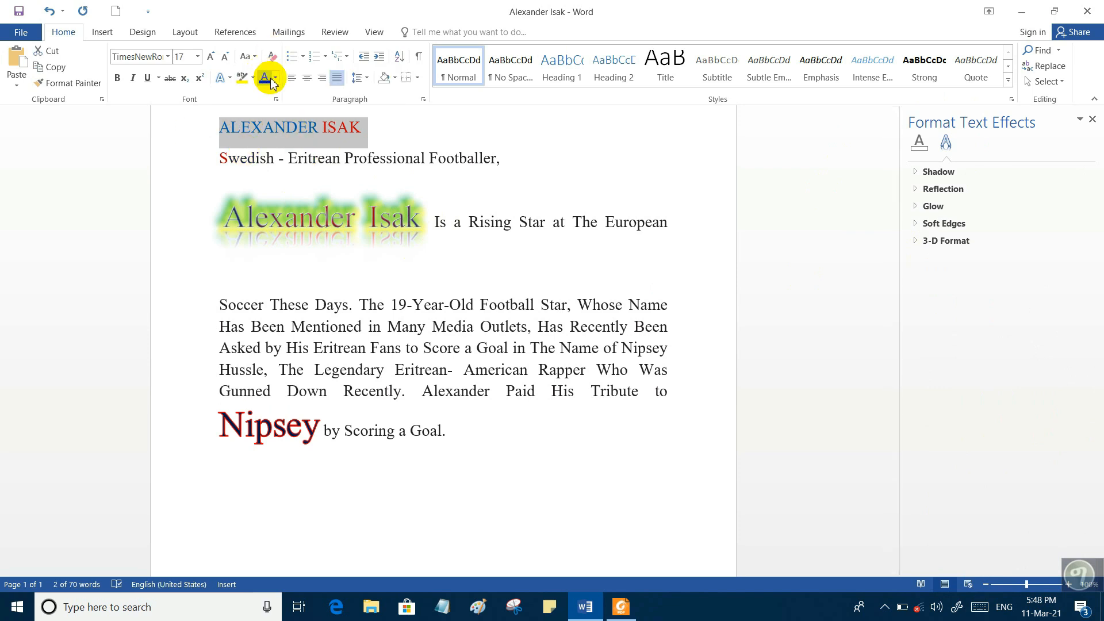
pyautogui.click(276, 79)
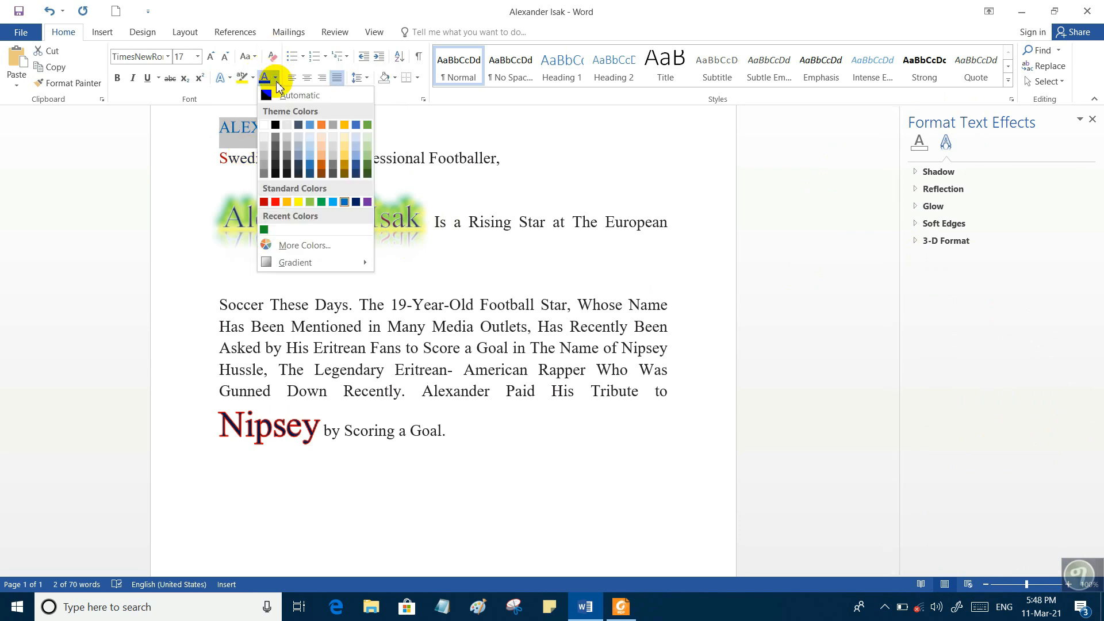
pyautogui.moveTo(301, 267)
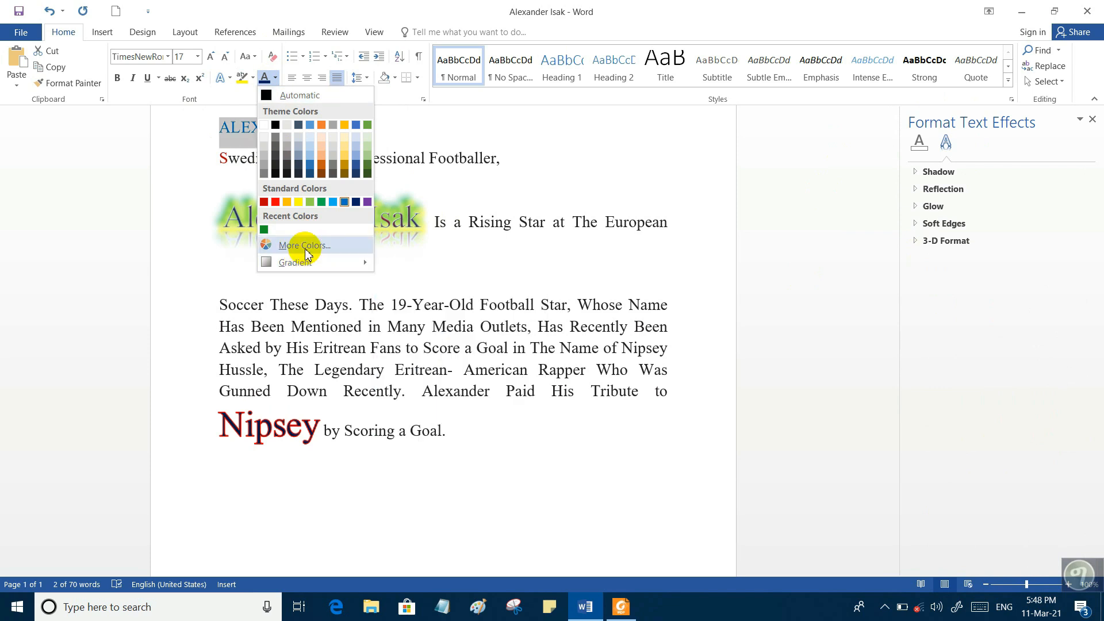
pyautogui.click(291, 95)
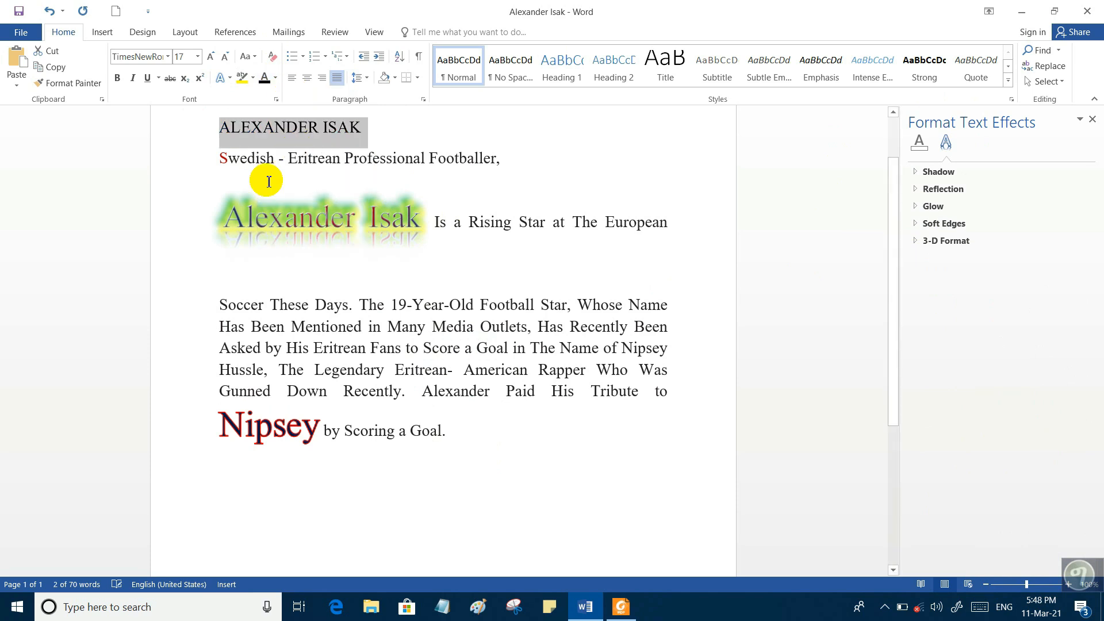
# Reset the font color of the glowing "Alexander Isak" text and the enlarged word "Nipsey" to Automatic
pyautogui.moveTo(229, 210); pyautogui.dragTo(401, 227)
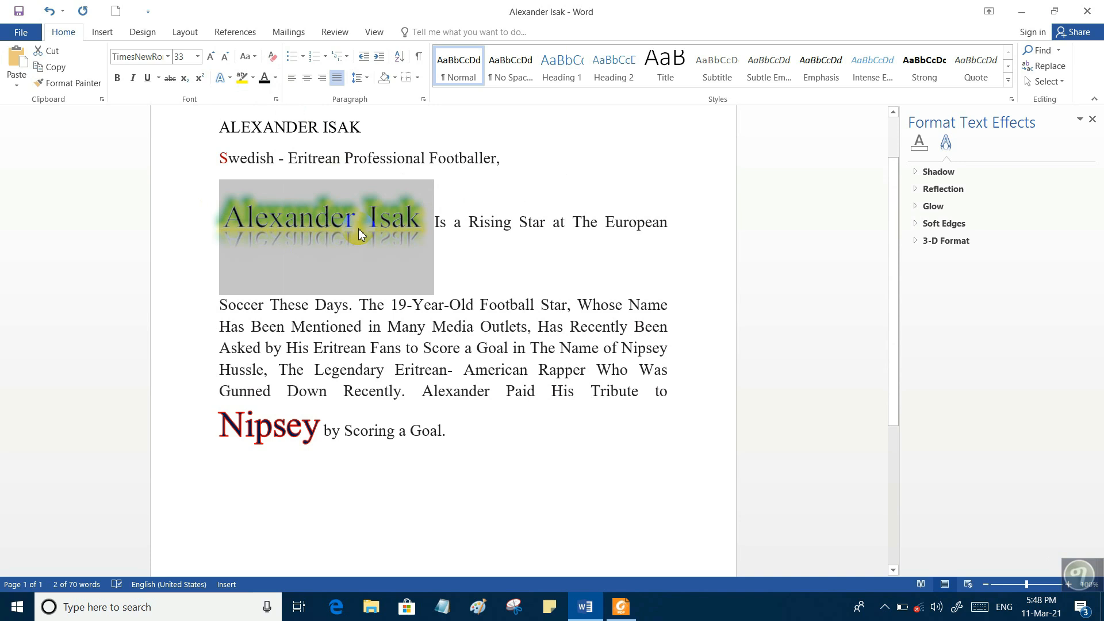
pyautogui.moveTo(318, 429); pyautogui.dragTo(221, 423)
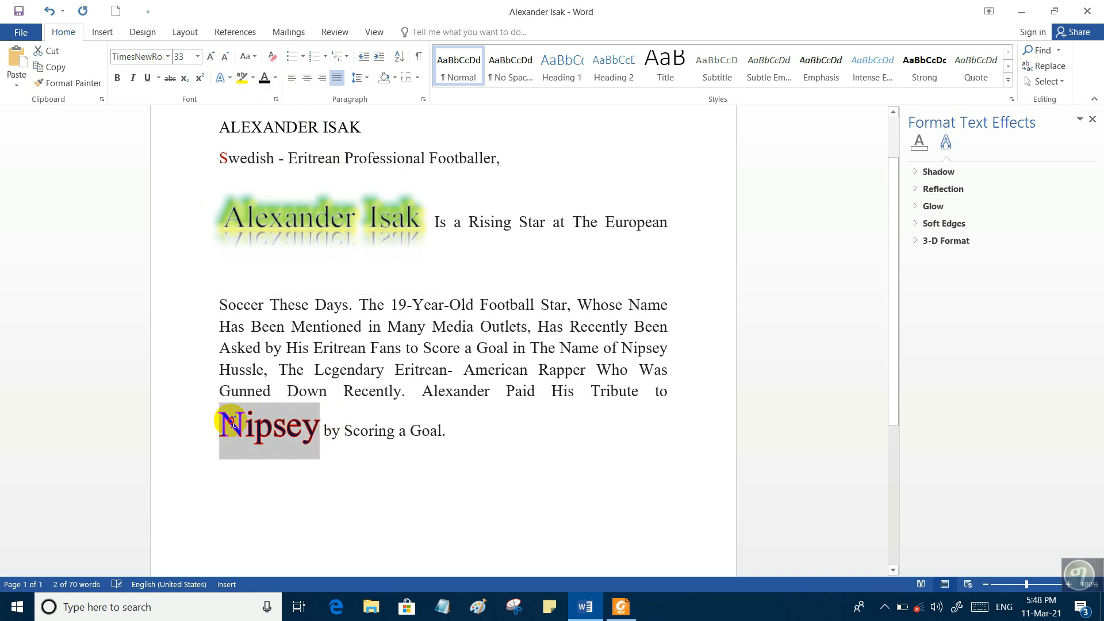
pyautogui.click(275, 77)
pyautogui.click(283, 98)
pyautogui.click(503, 475)
# View the font color choices for the last word "Goal." without applying a color
pyautogui.moveTo(448, 431); pyautogui.dragTo(415, 434)
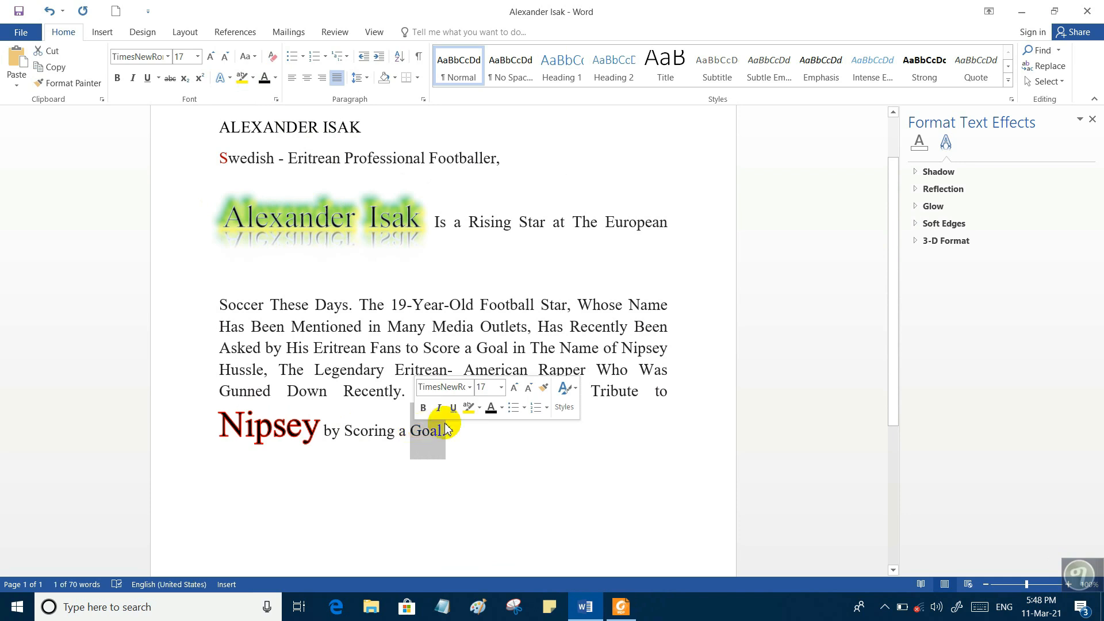
pyautogui.click(502, 410)
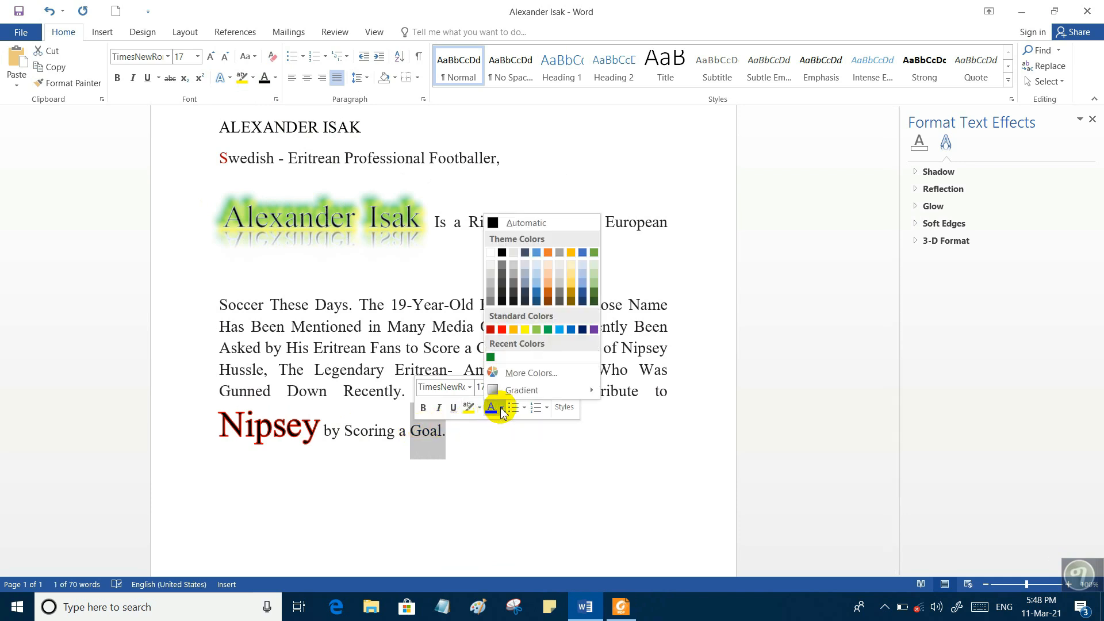
pyautogui.click(520, 477)
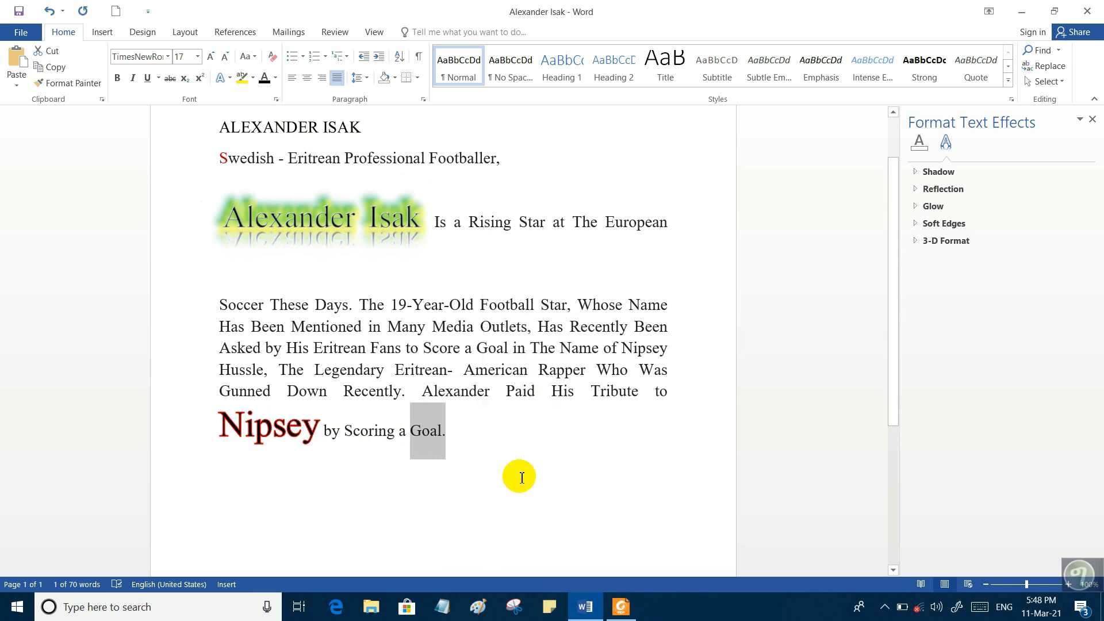